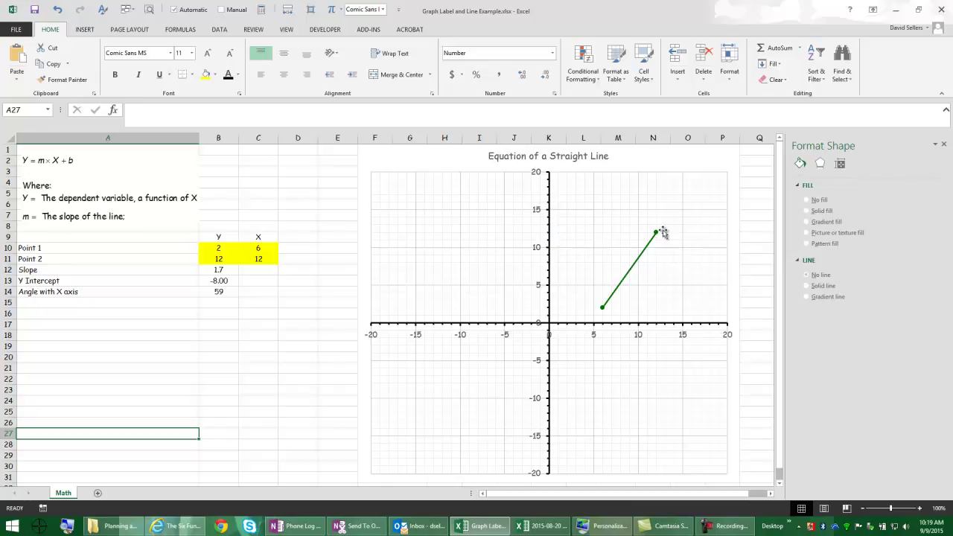
- Enter the section heading "Line generator" in cell A16
mouse_move(663, 238)
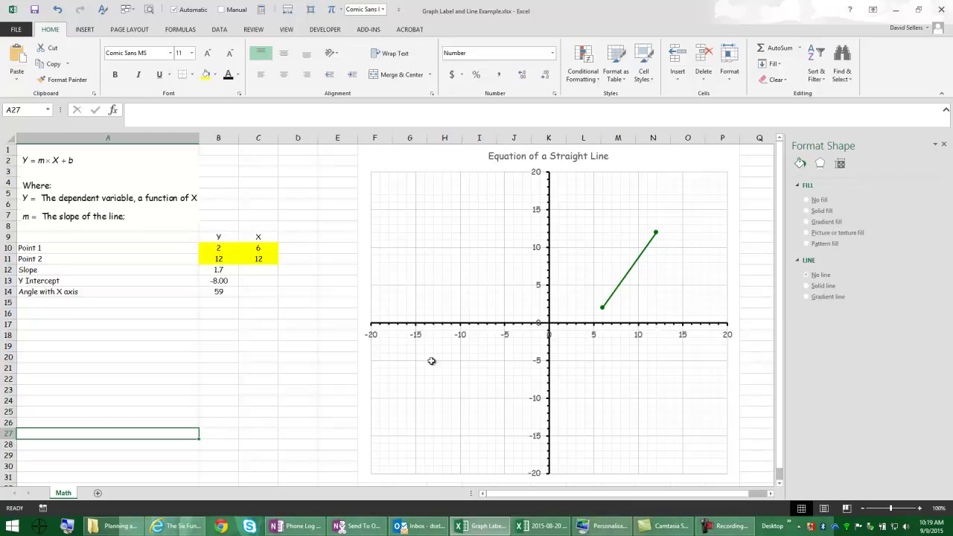
left_click(24, 313)
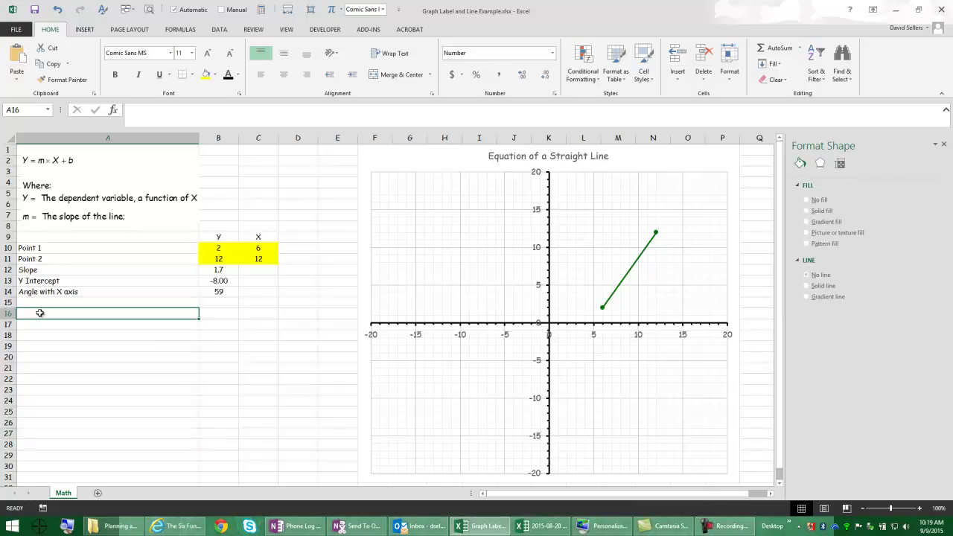
type("Lin")
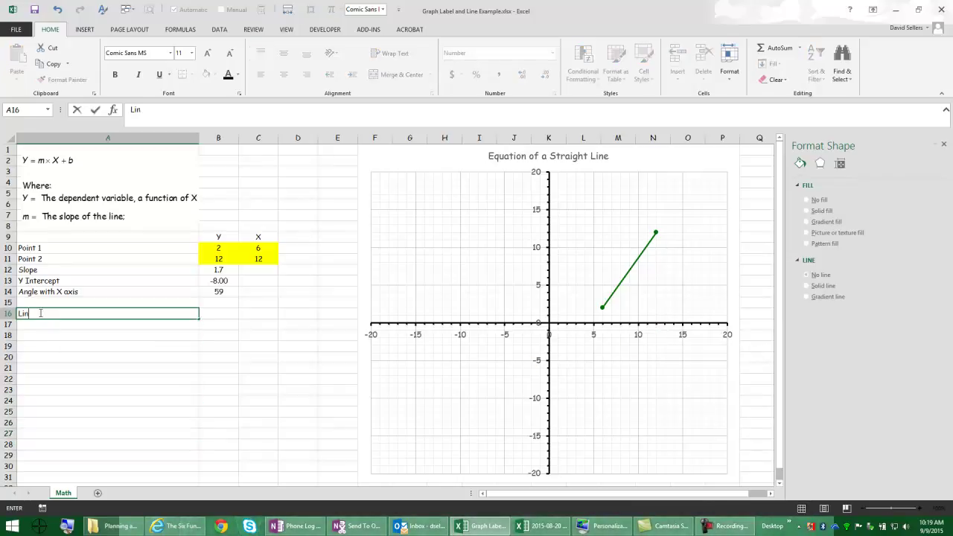
type("e generator")
key("Return")
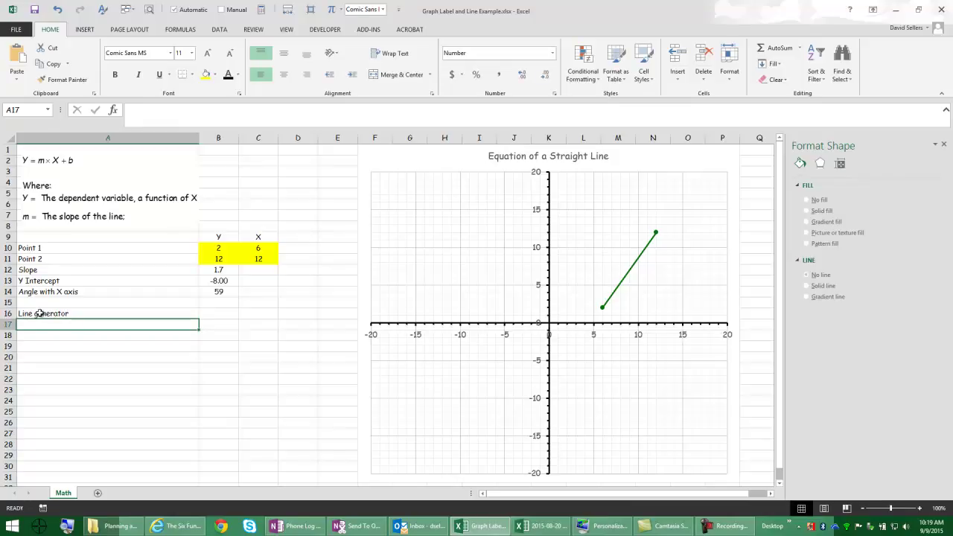
- Label cell A17 "Y Line generator" and cell A19 "X Line generator", leaving A18 empty
type("Y")
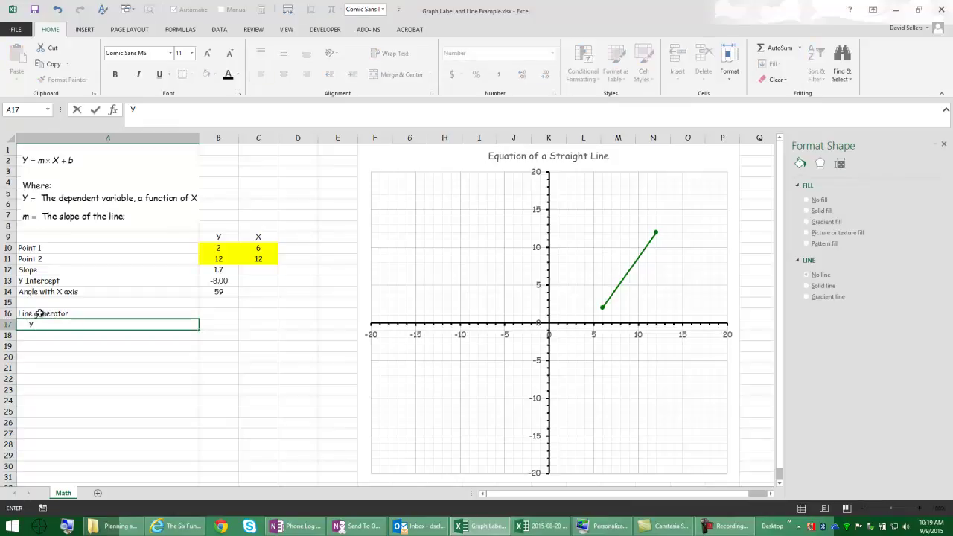
type(" Line generator")
key("Return")
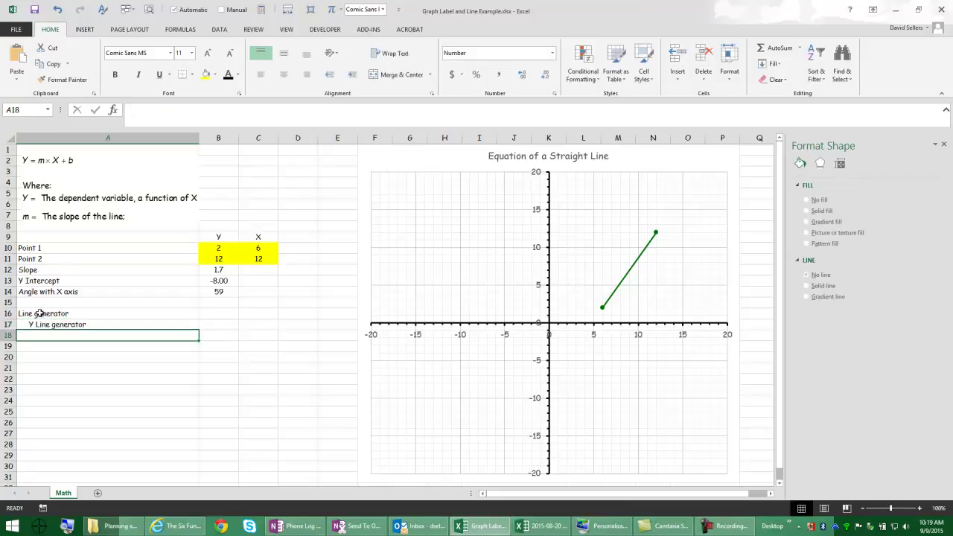
key("Return")
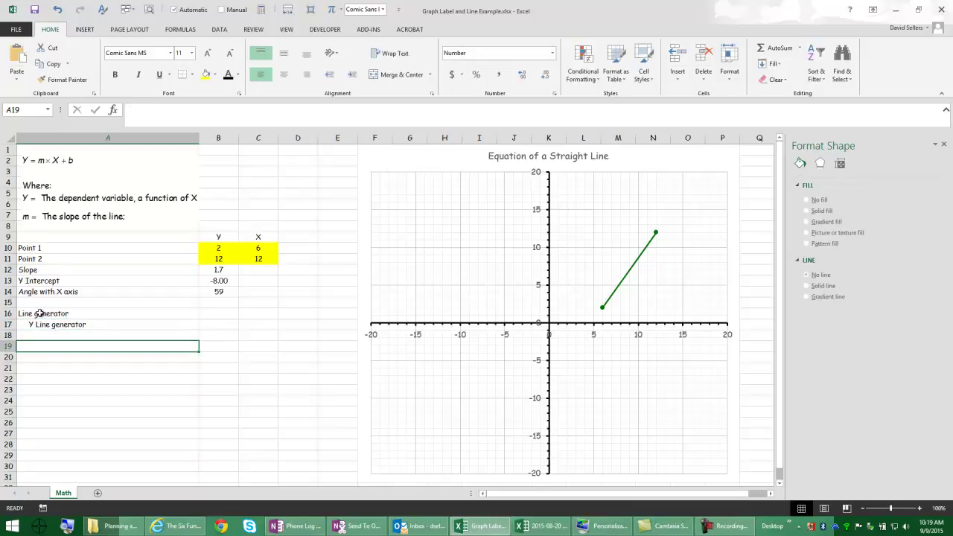
type("X L")
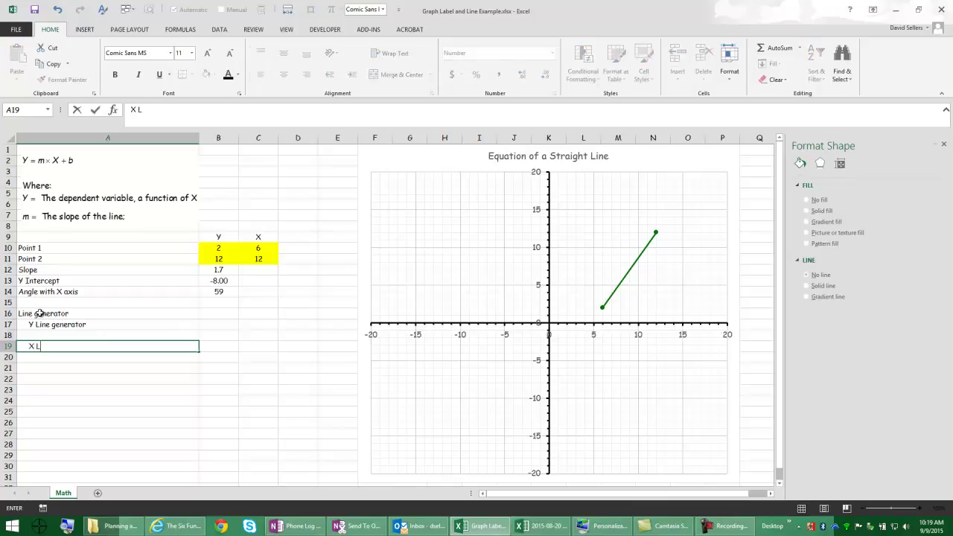
type("ine generator")
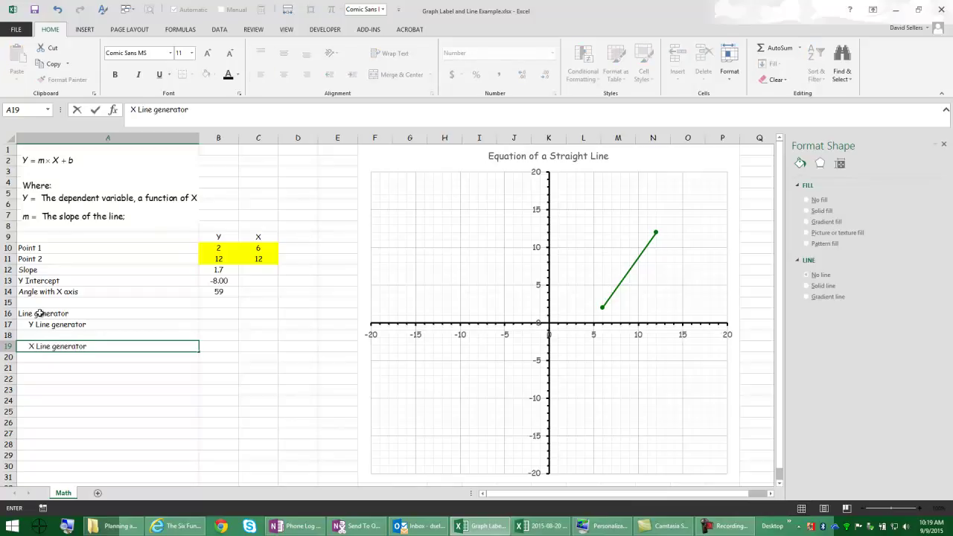
- Add the column headers X in B16 and Y in C16 beside the Line generator heading
left_click(224, 315)
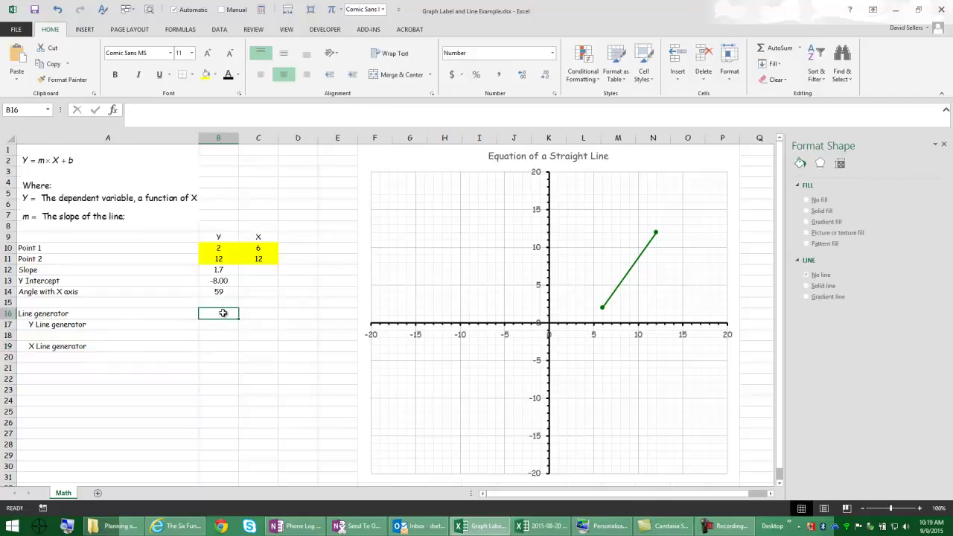
type("X")
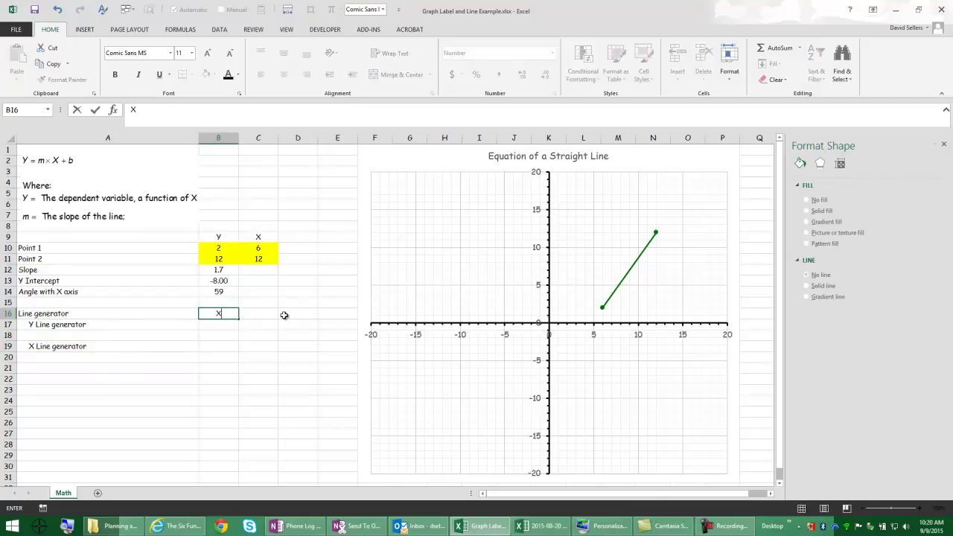
left_click(265, 316)
type("Y")
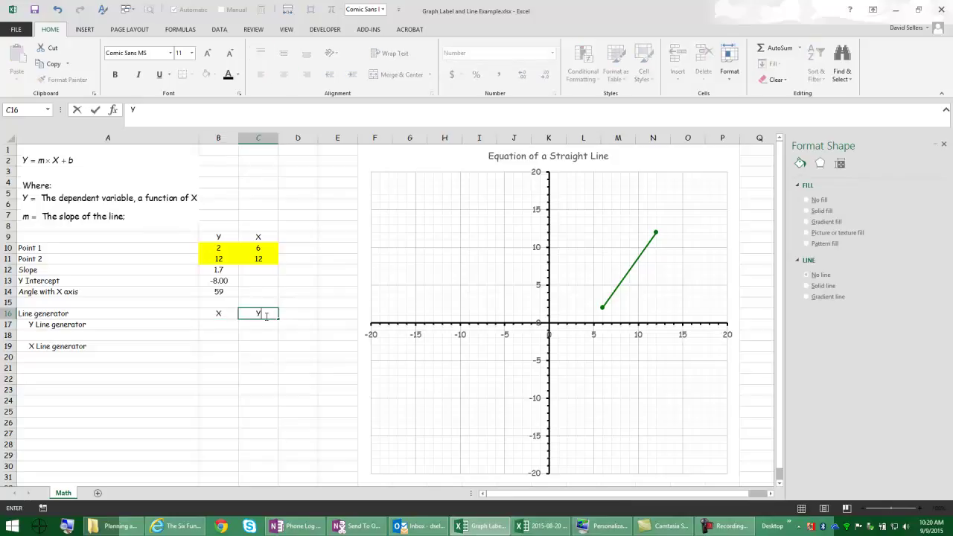
- Enter =C11 in C17 and =C17 in C18 as the Y values of the Y line generator
left_click(234, 332)
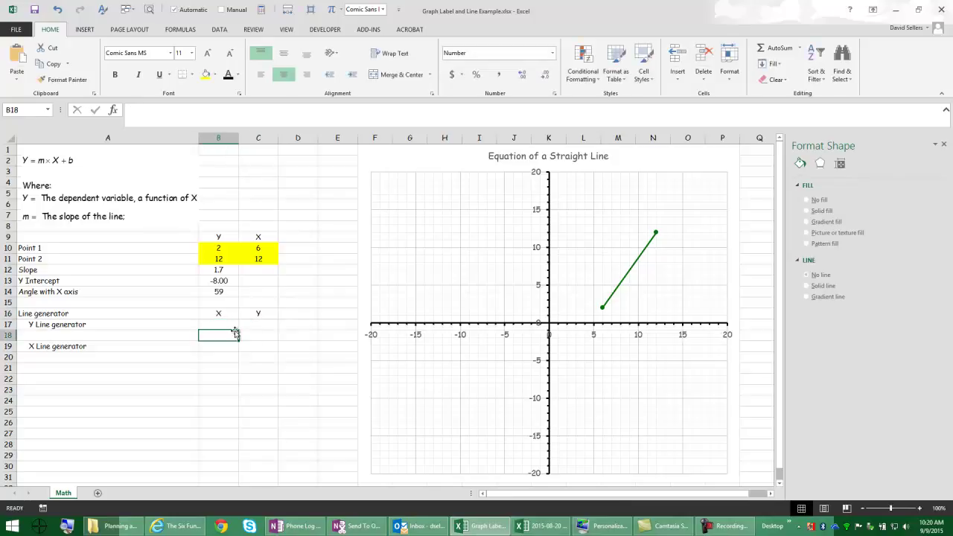
left_click(266, 325)
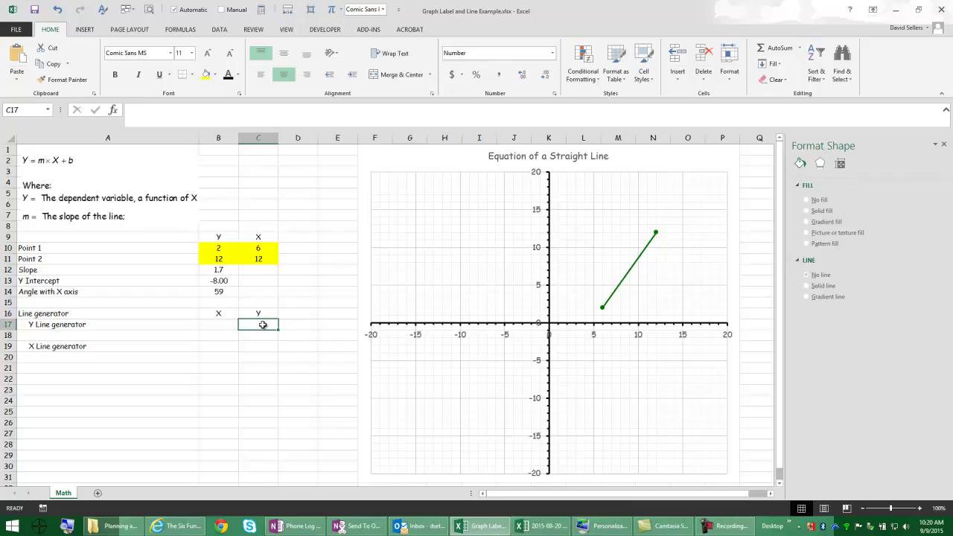
type("=")
left_click(265, 259)
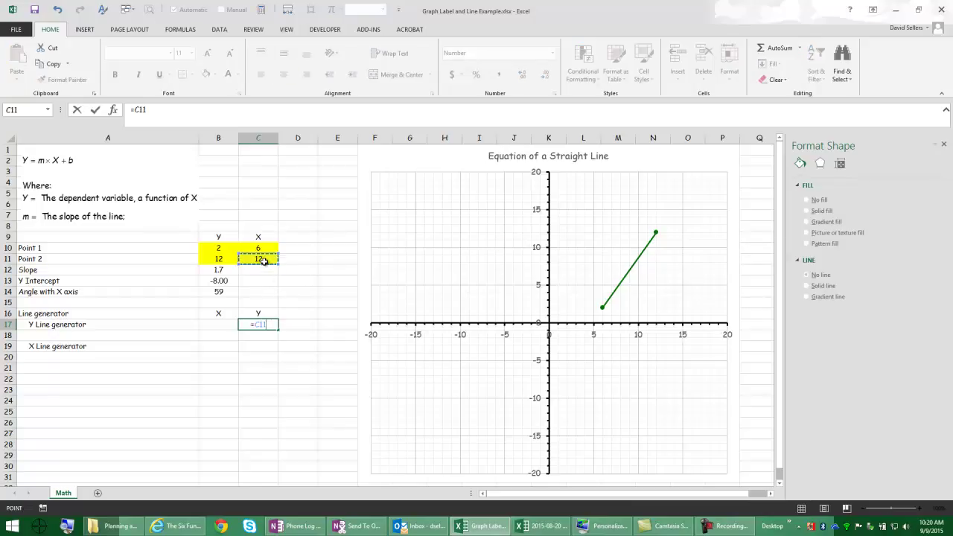
key("Return")
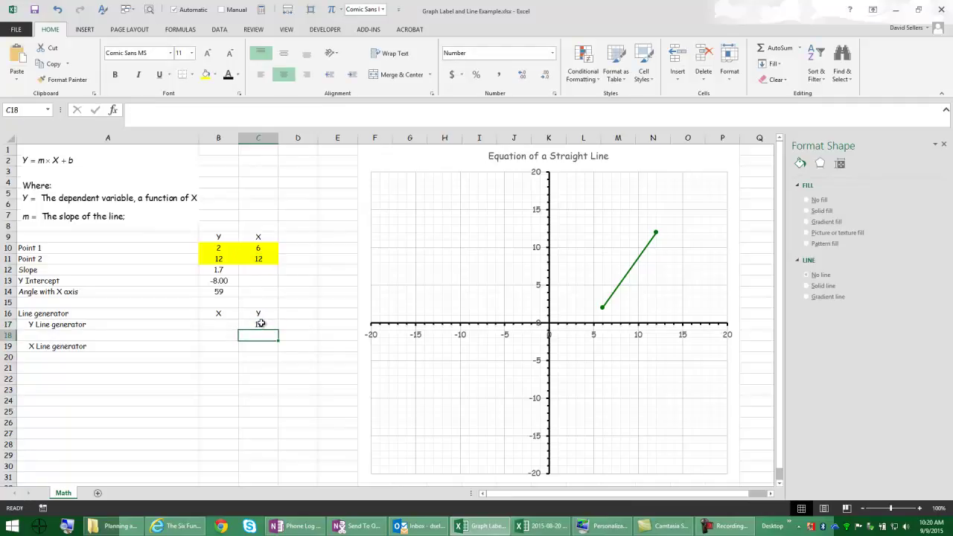
type("=")
left_click(264, 324)
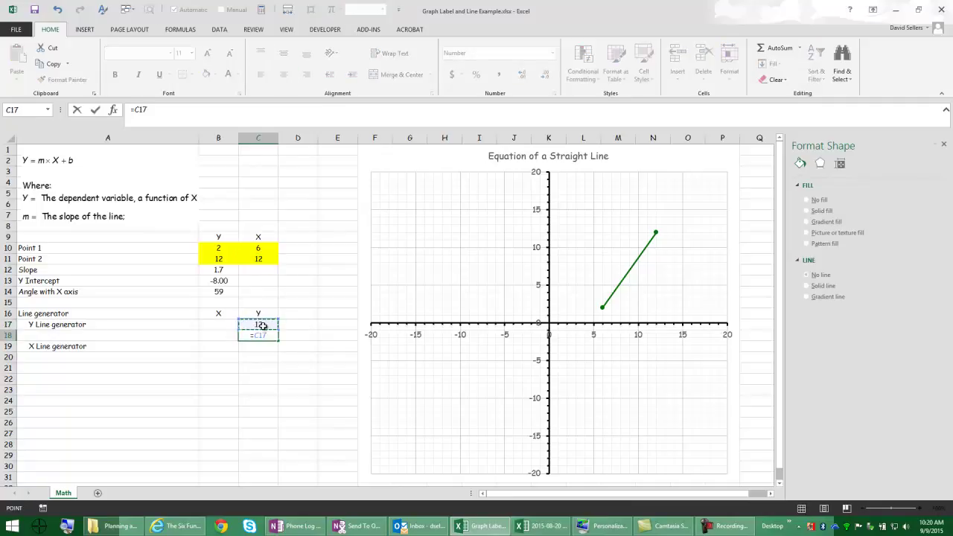
key("Return")
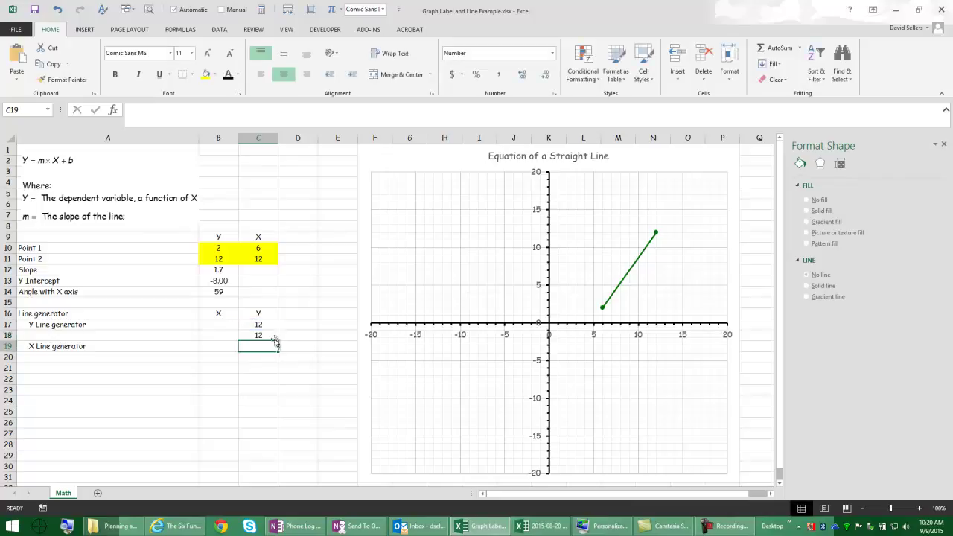
- Enter 100 in B17 and -100 in B18 as the X values of the Y line generator
left_click(216, 324)
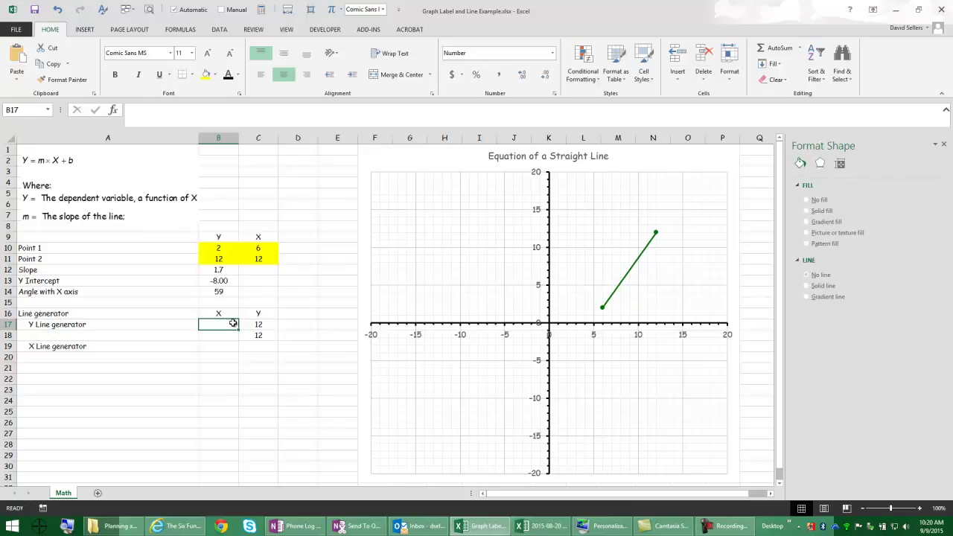
type("1000")
key("BackSpace")
key("Return")
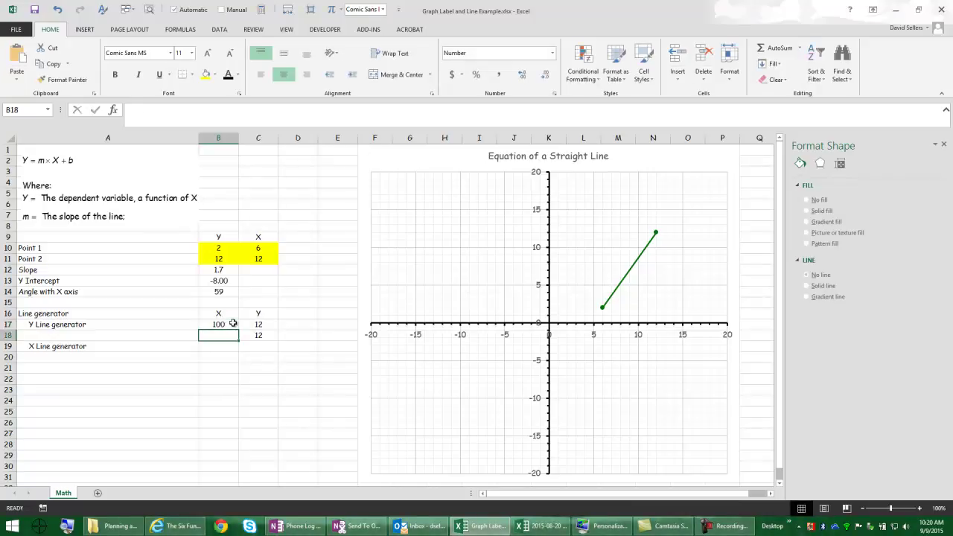
type("-100")
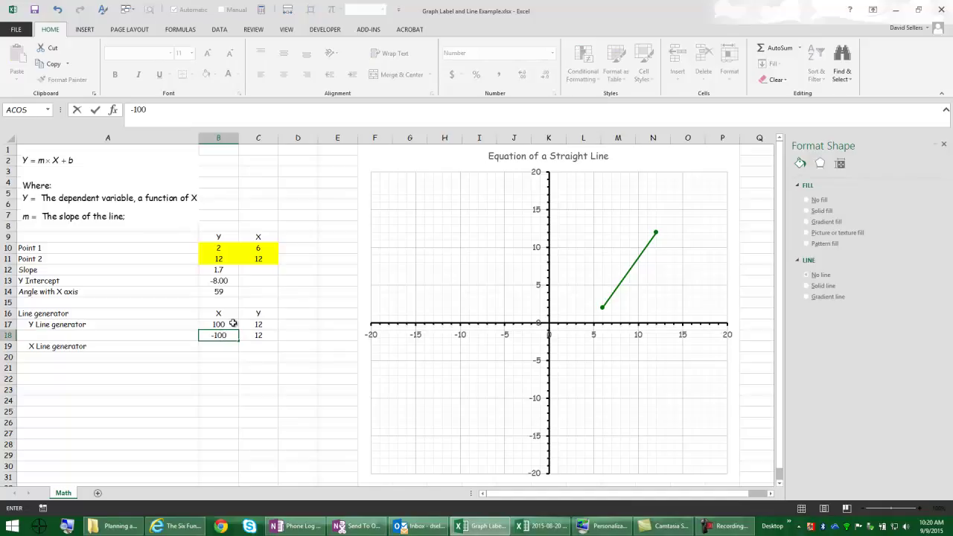
key("Return")
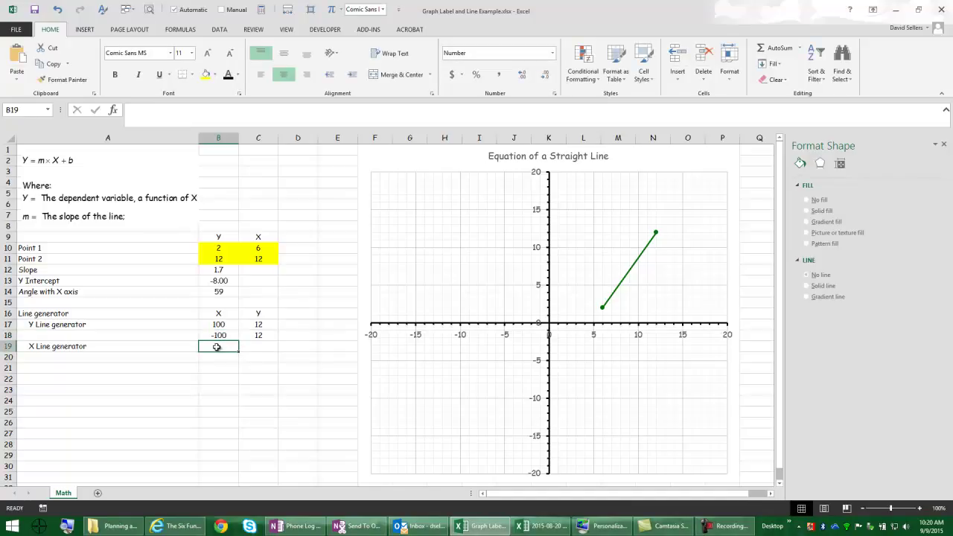
- Change the formula in C17 to =B11 so it references Point 2's Y value, and check the formula in C18
type("=")
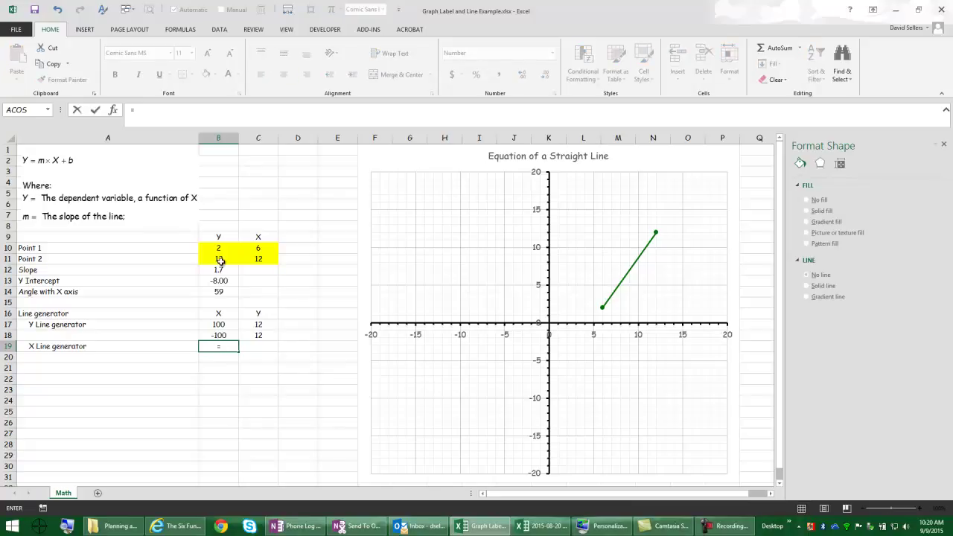
key("Escape")
left_click(260, 326)
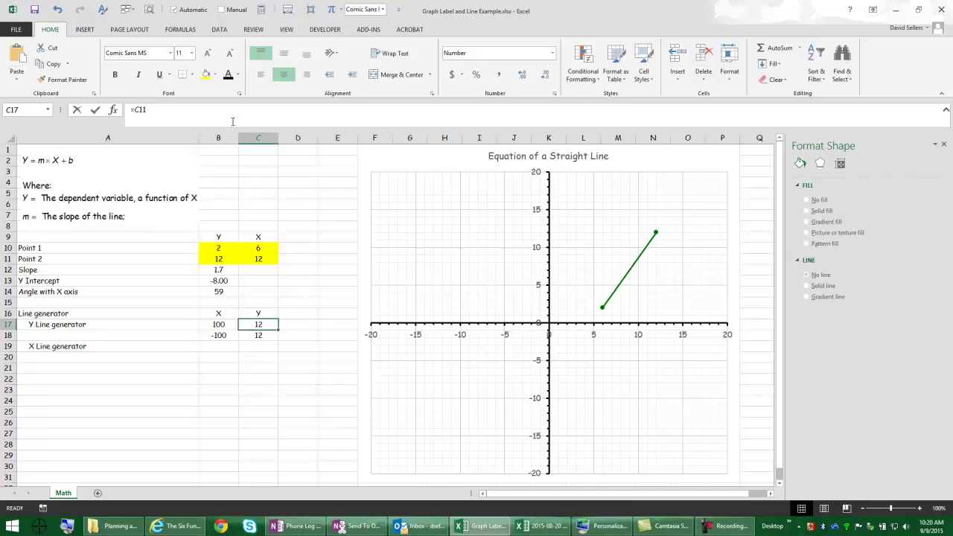
left_click(232, 121)
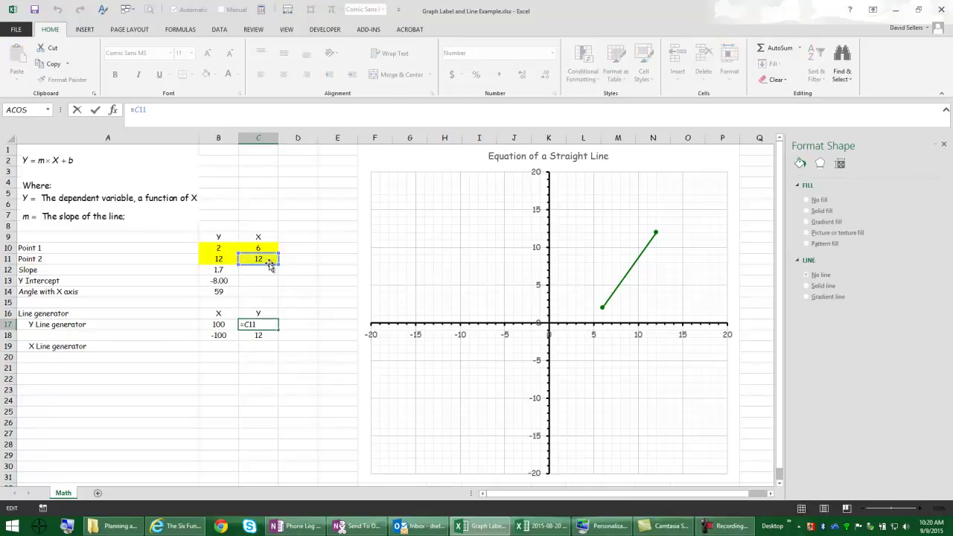
left_click_drag(270, 266, 230, 268)
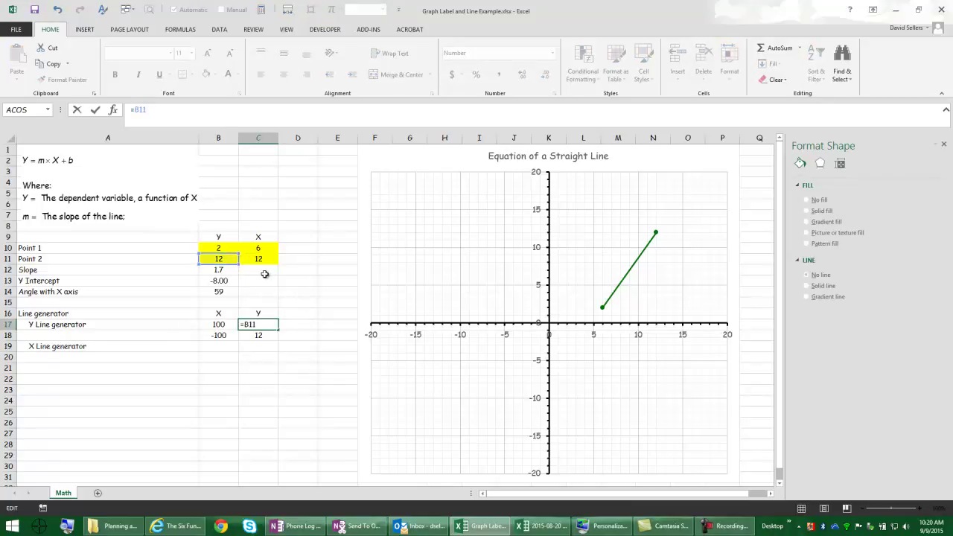
key("Return")
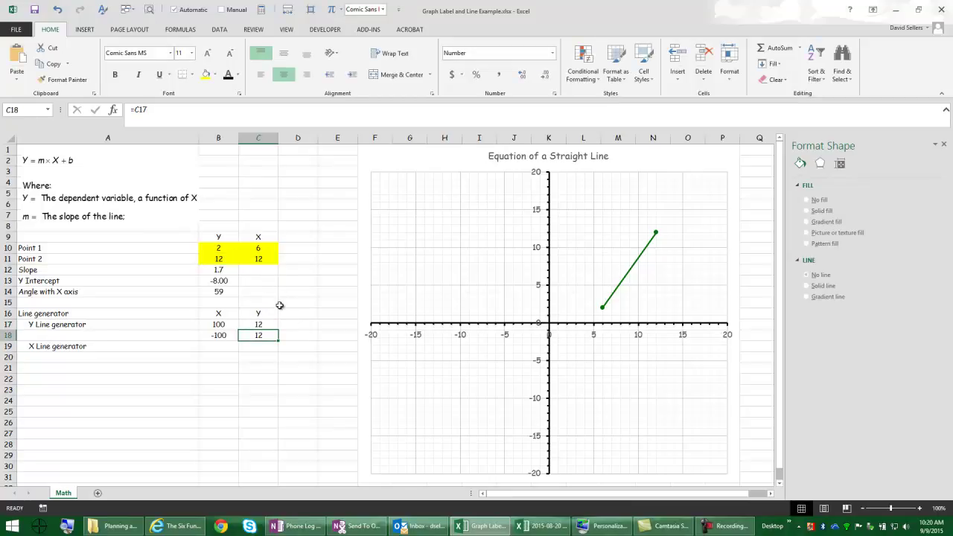
left_click(252, 114)
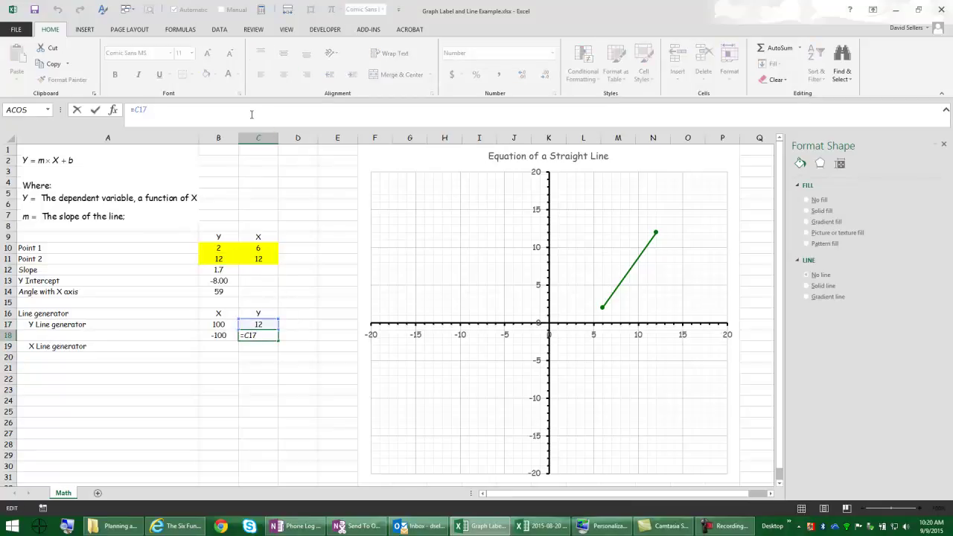
key("ctrl+Return")
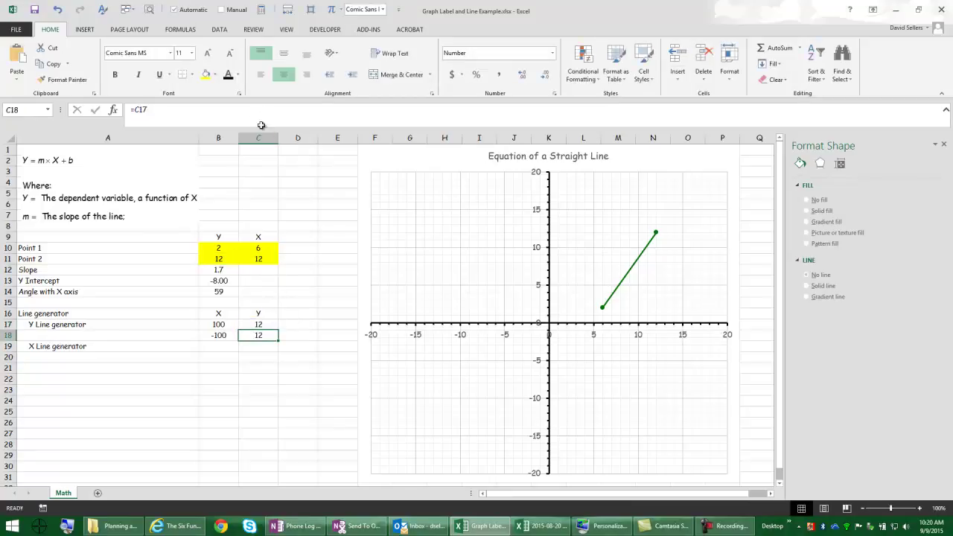
- Enter =C11 in B19 and =B19 in B20 as the X values of the X line generator
left_click(223, 346)
type("=")
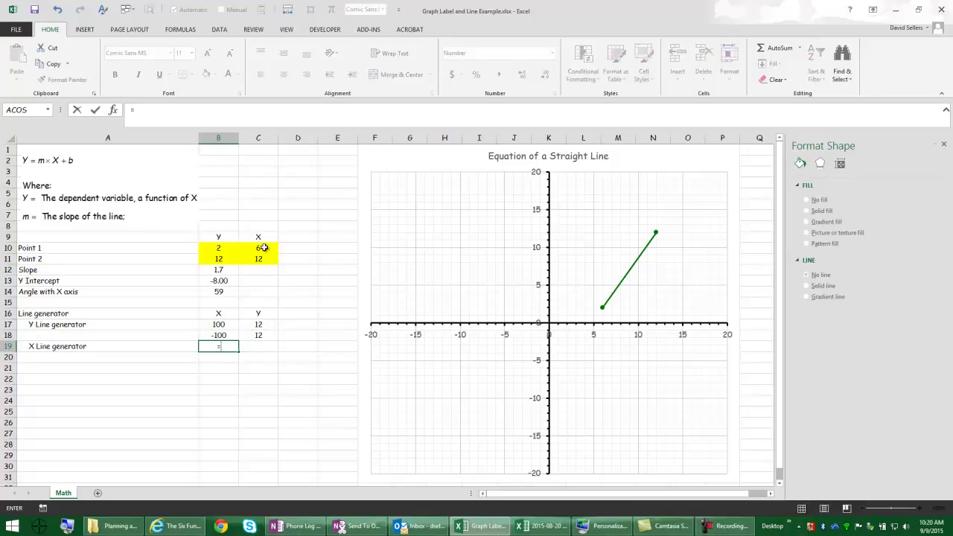
left_click(262, 259)
key("Return")
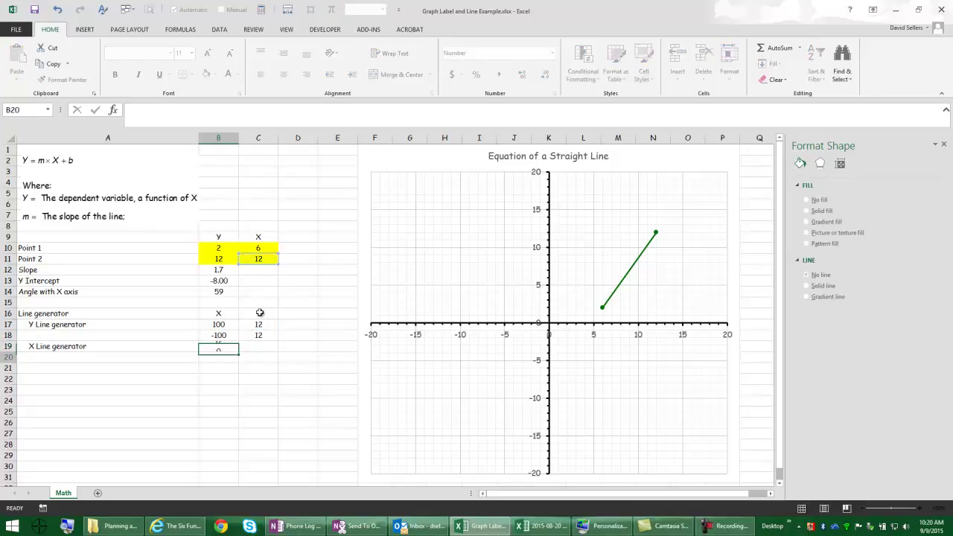
type("=")
left_click(231, 345)
key("Return")
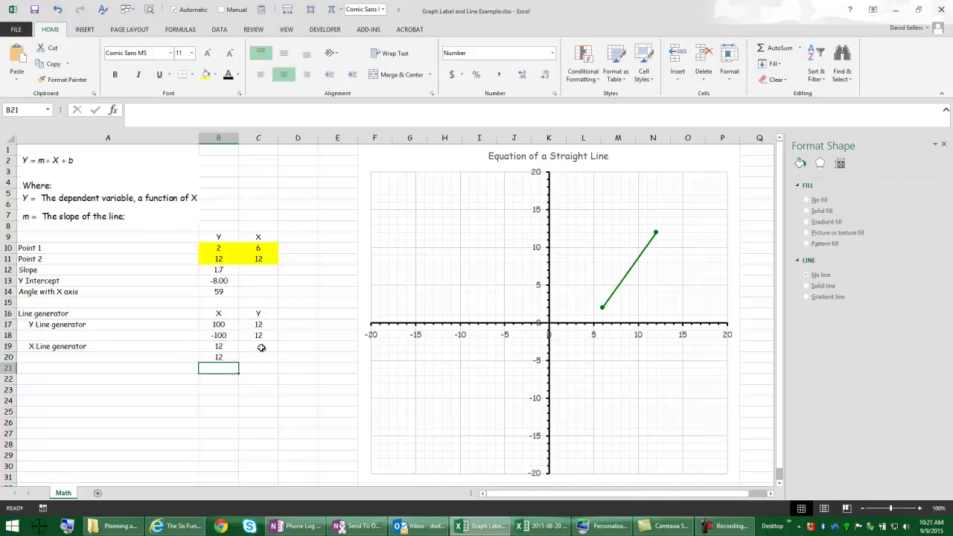
left_click_drag(223, 325, 225, 335)
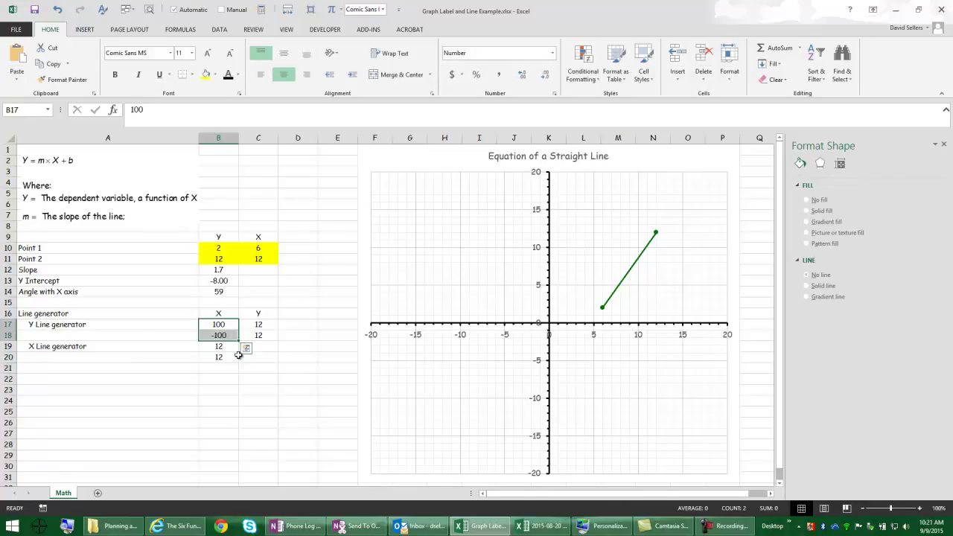
key("ctrl+v")
key("ctrl")
key("Escape")
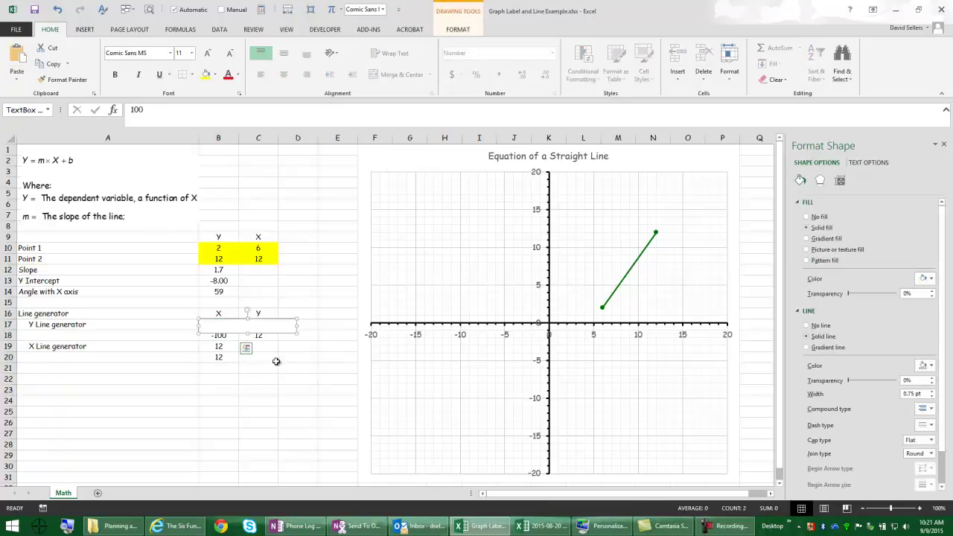
key("ctrl+z")
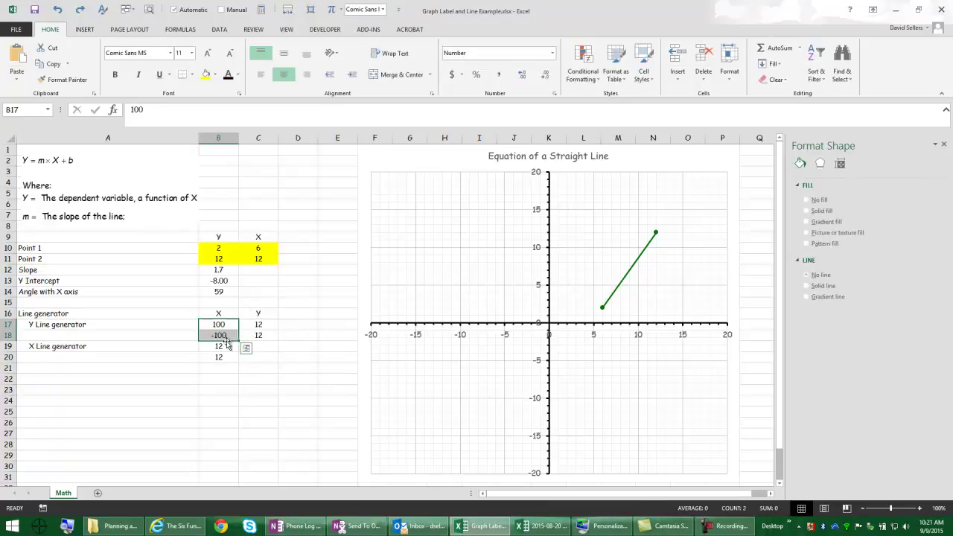
- Copy the 100 and -100 values from B17:B18 into C19:C20 as the X line generator's Y values
key("ctrl+c")
left_click(262, 347)
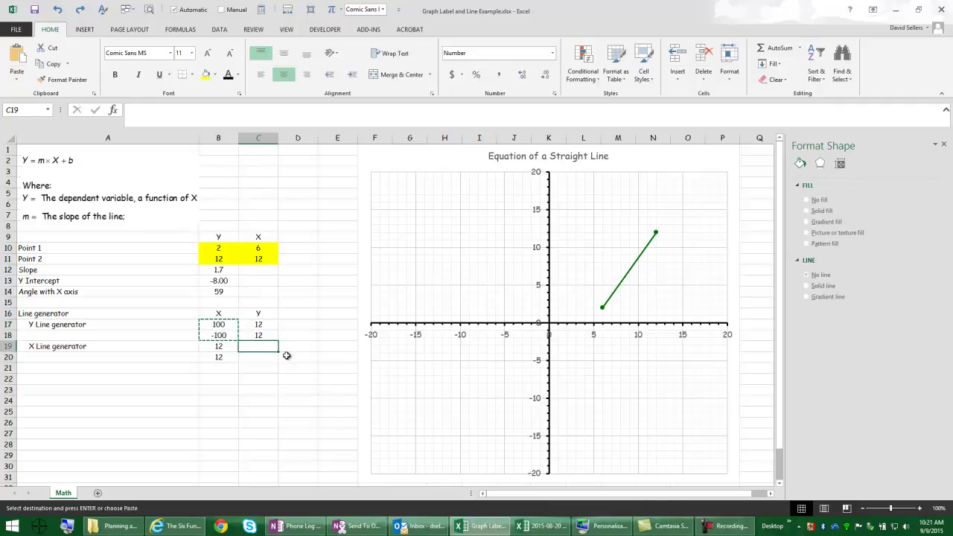
key("ctrl+v")
left_click(277, 401)
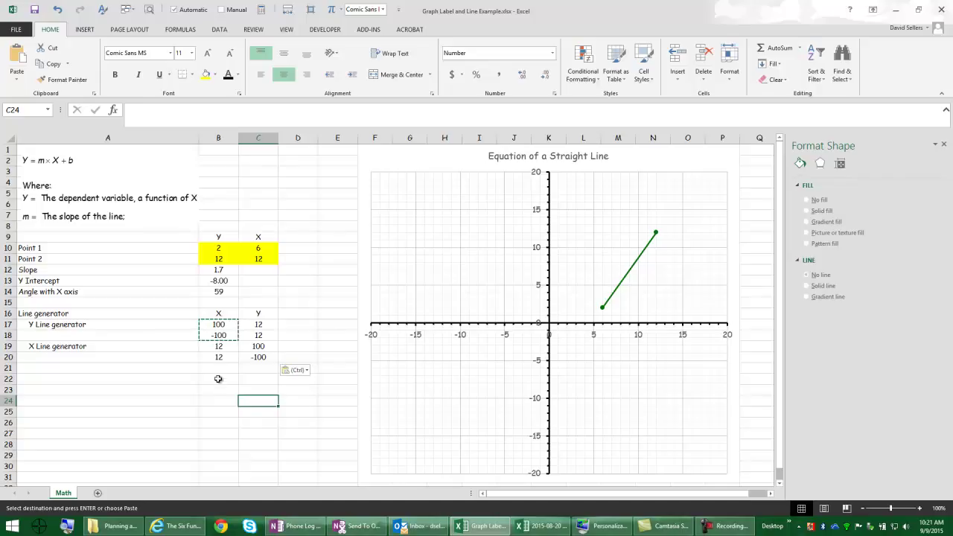
- Add a chart series named X Value Line with X values from B19:B20 and Y values from C19:C20
right_click(609, 223)
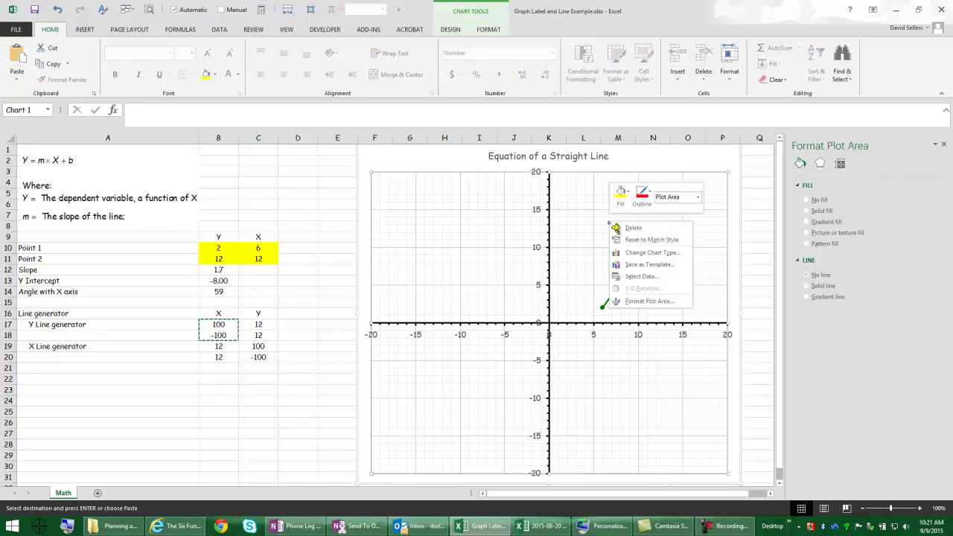
left_click(647, 276)
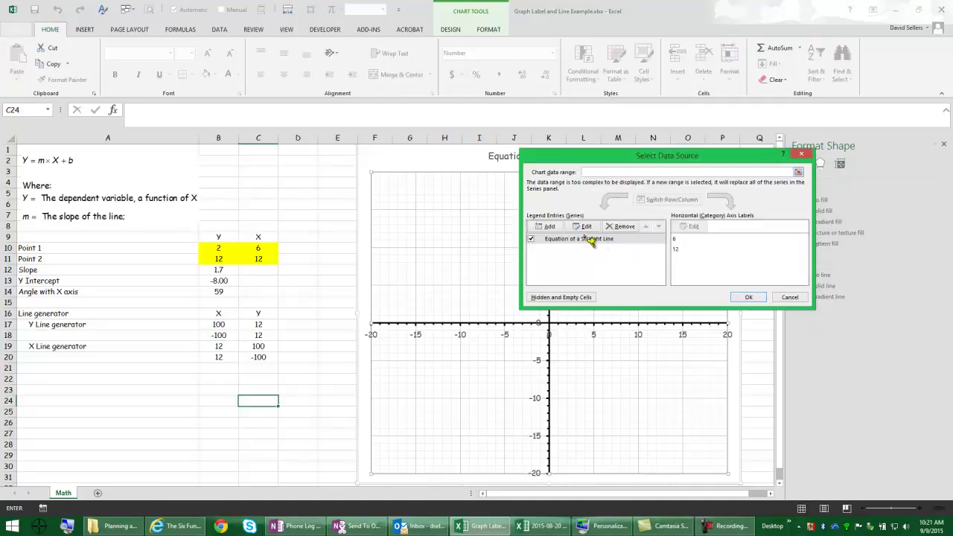
left_click(546, 227)
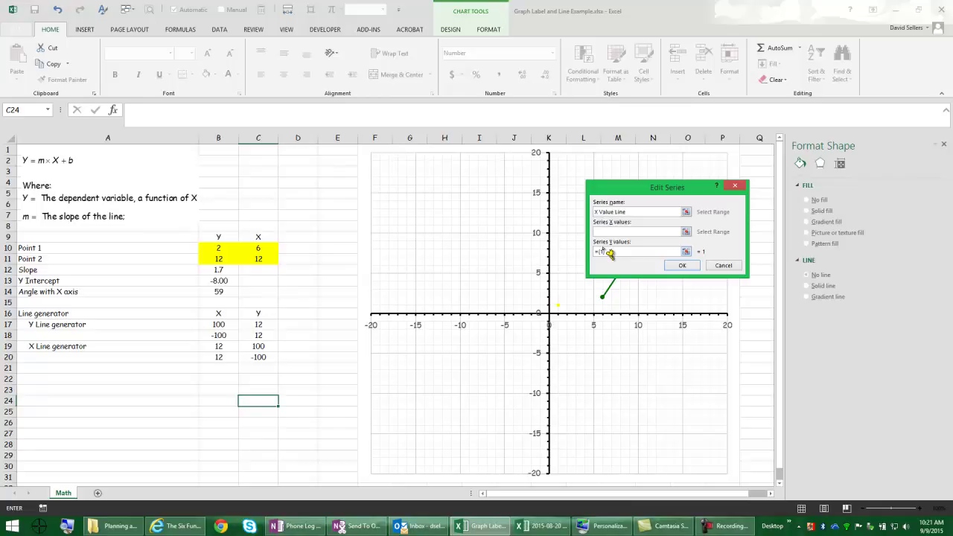
left_click(686, 233)
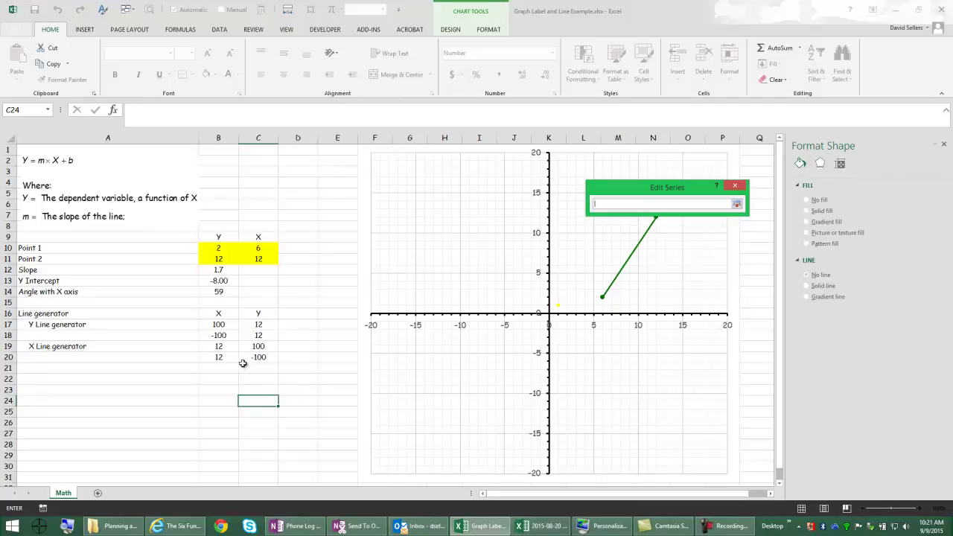
left_click_drag(221, 347, 220, 357)
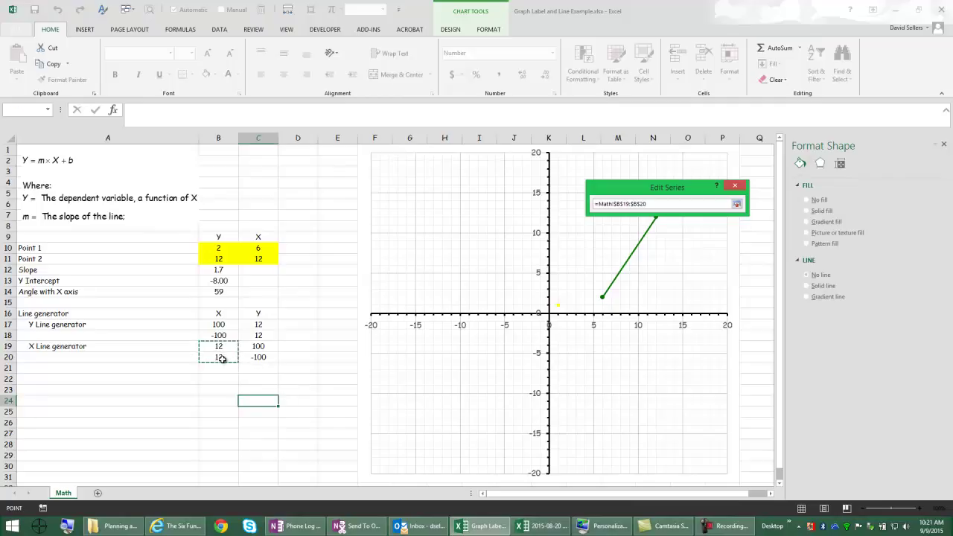
key("Return")
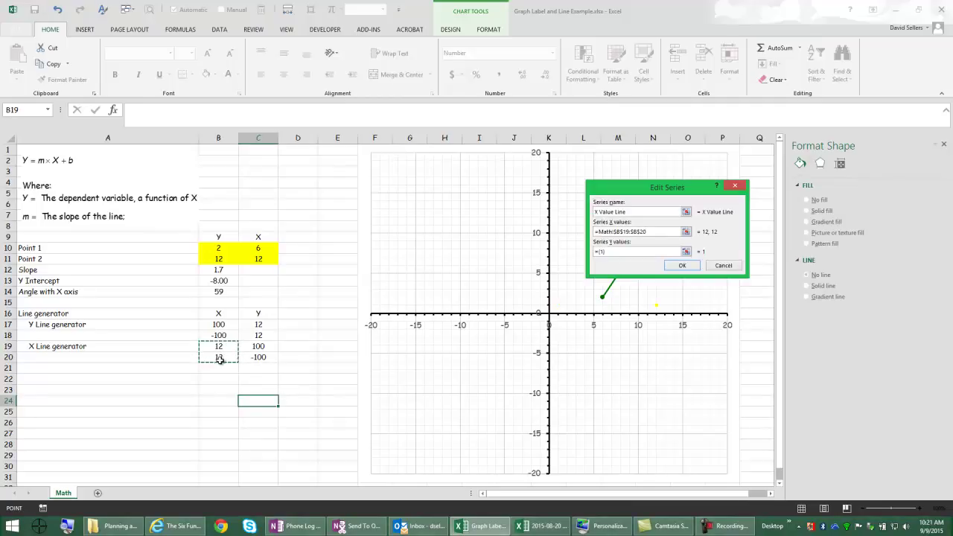
left_click(685, 251)
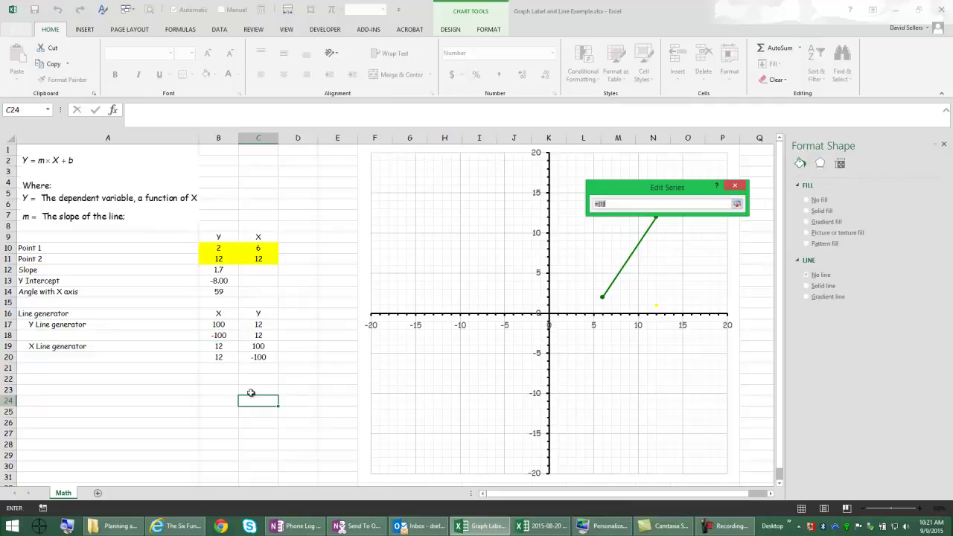
left_click_drag(259, 347, 259, 355)
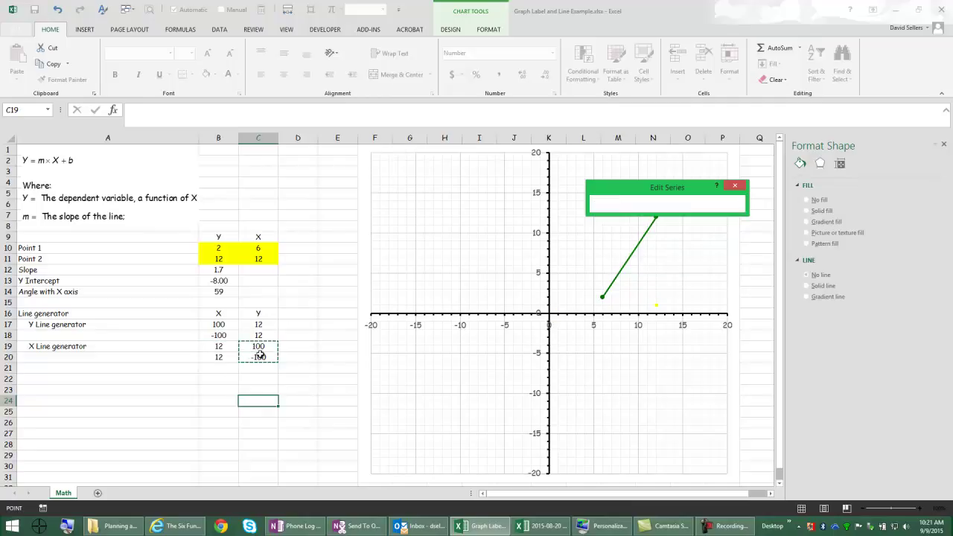
key("Return")
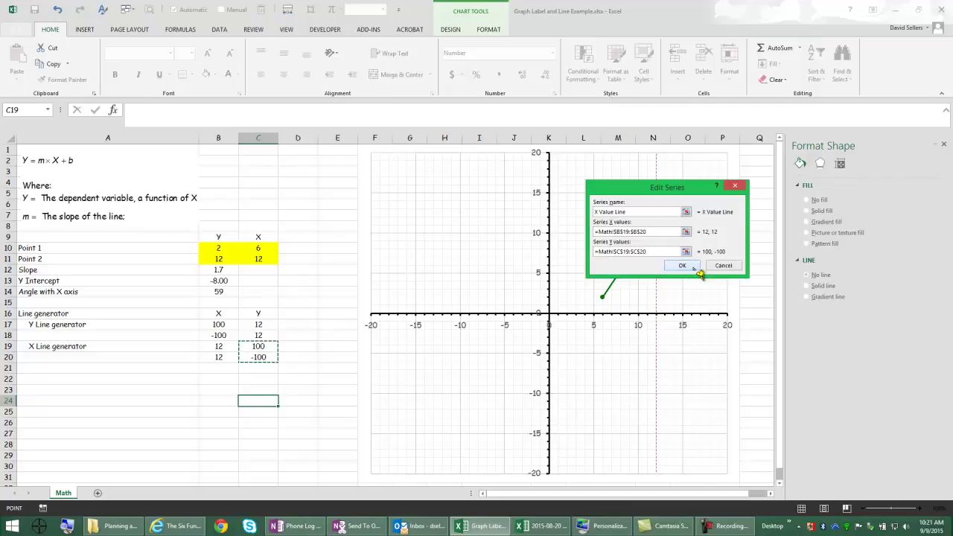
left_click(693, 267)
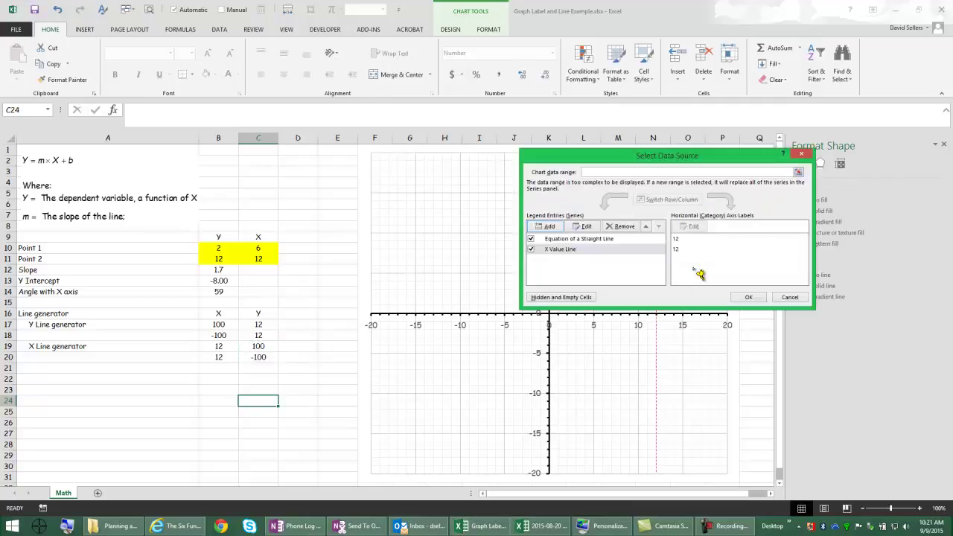
- Add a chart series named Y Value Line with X values from B17:B18 and Y values from C17:C18, and apply the data source changes
left_click(545, 227)
type("Y")
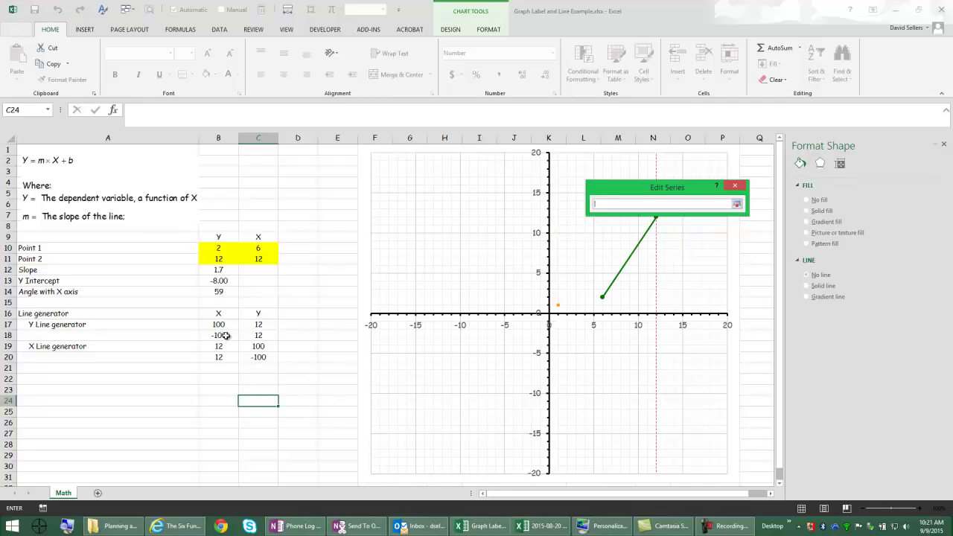
left_click_drag(218, 324, 215, 333)
left_click(673, 252)
left_click(691, 255)
left_click_drag(258, 325, 260, 337)
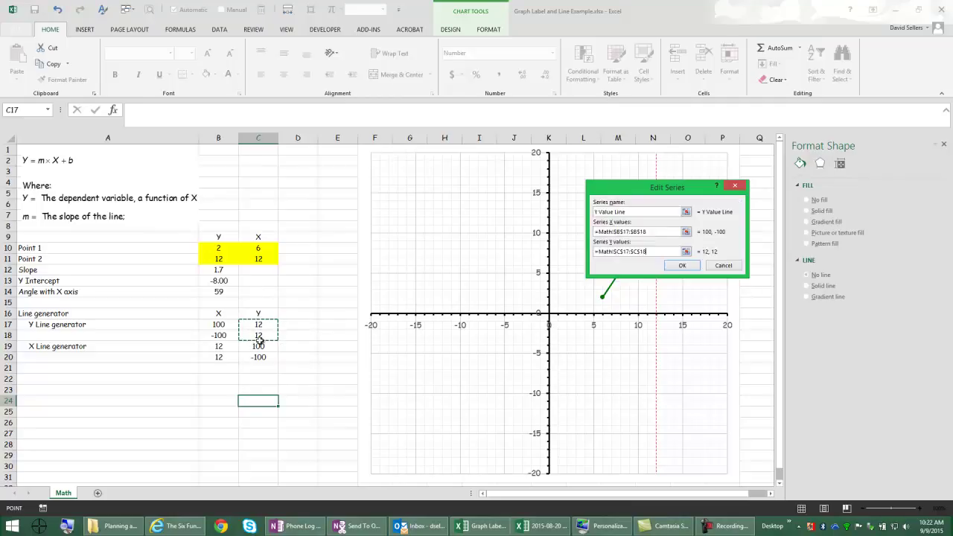
left_click(680, 265)
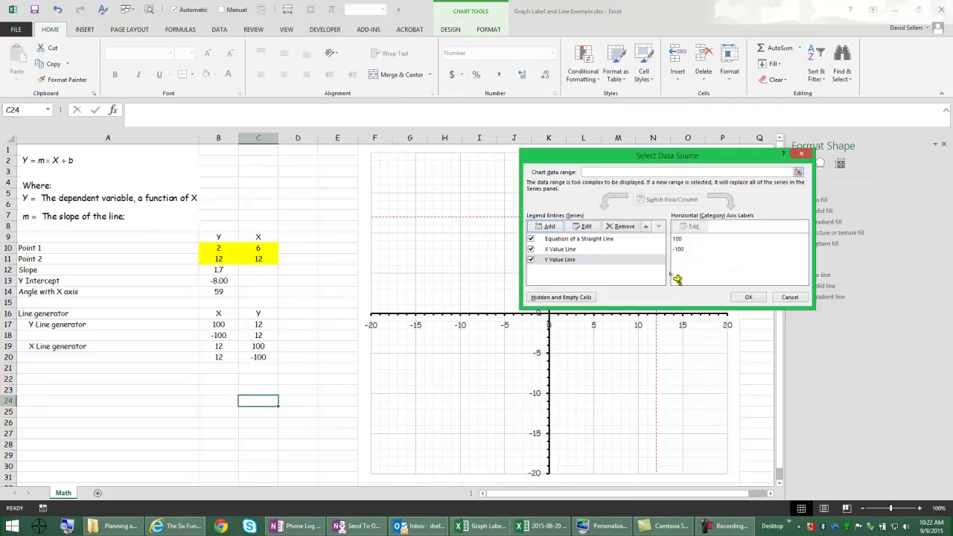
left_click(748, 297)
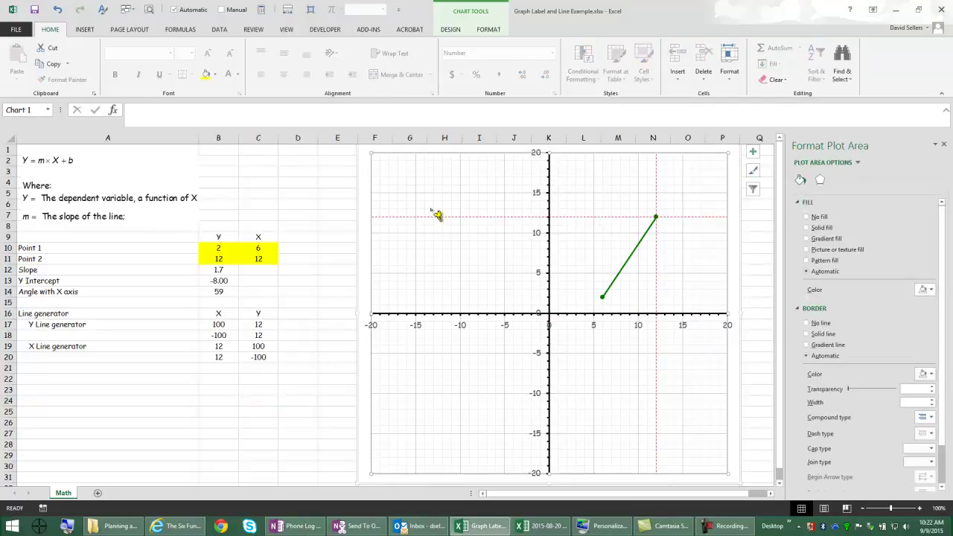
mouse_move(658, 218)
mouse_move(615, 223)
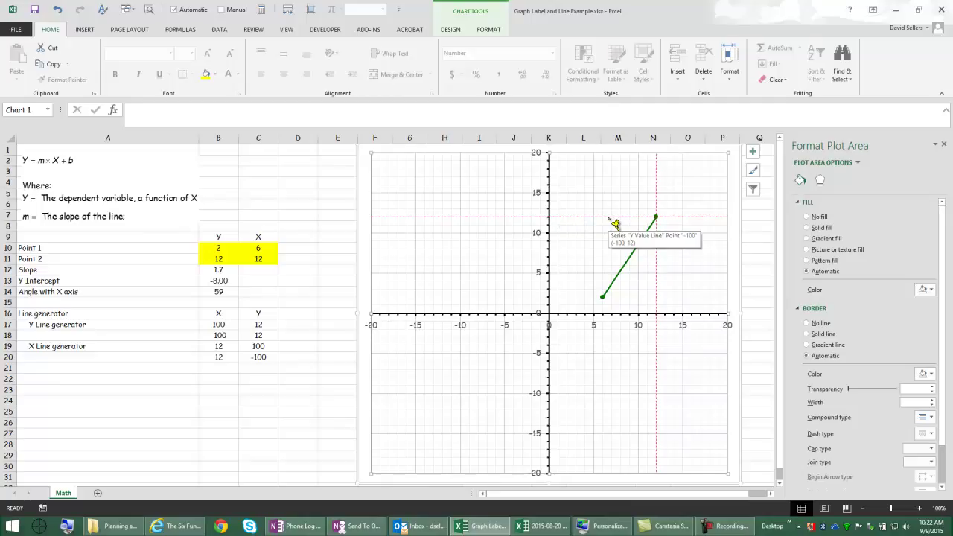
right_click(614, 223)
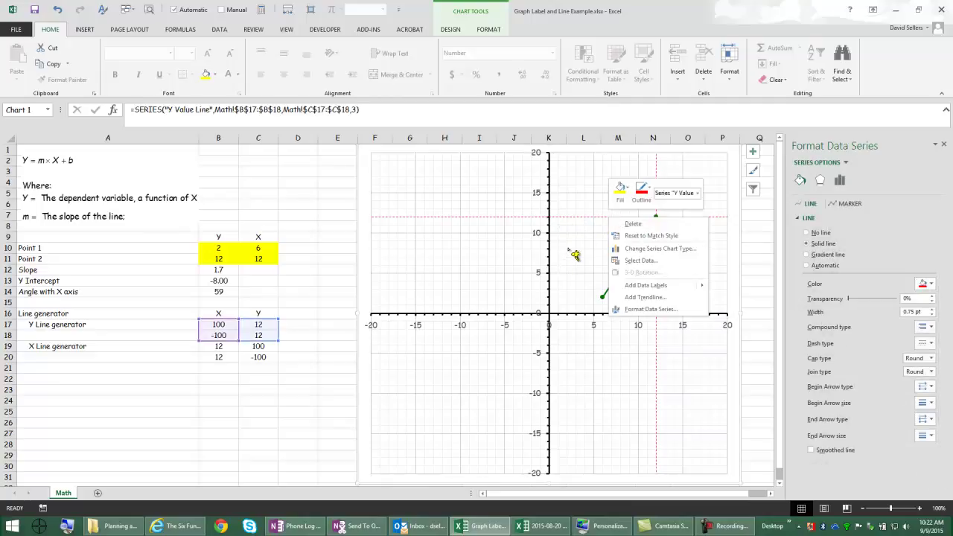
key("Down")
key("Down")
key("Down")
key("Escape")
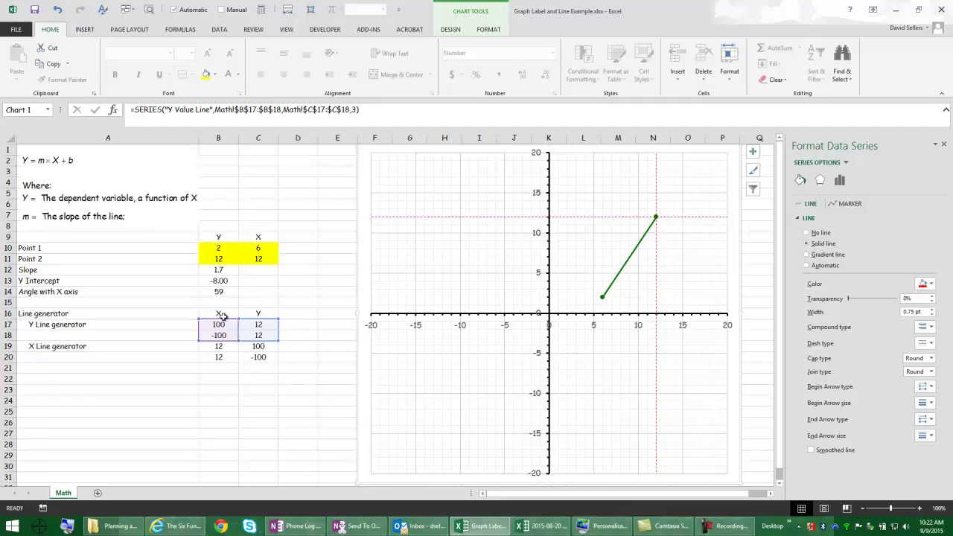
- Set Point 1's Y value to 4 and Point 2's Y value to 5
left_click(220, 249)
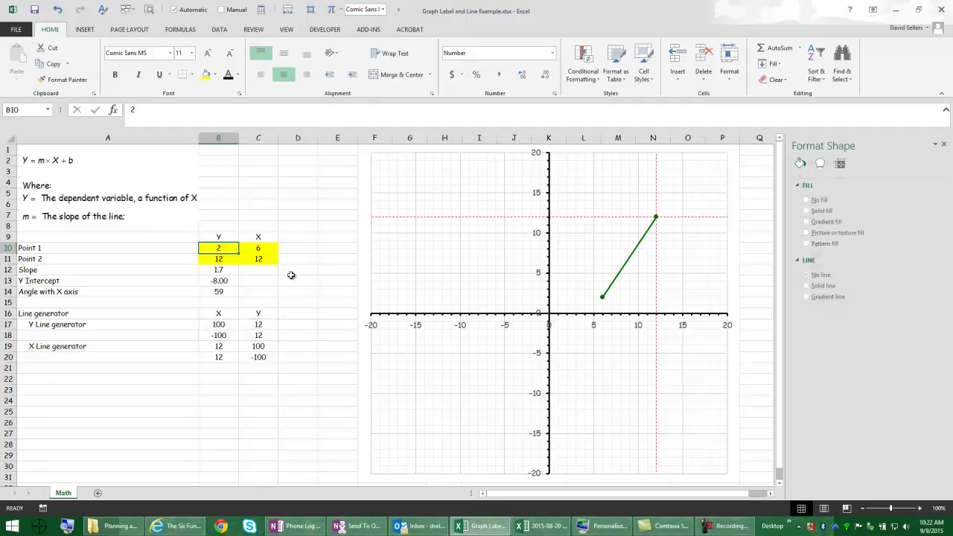
type("4")
left_click(270, 259)
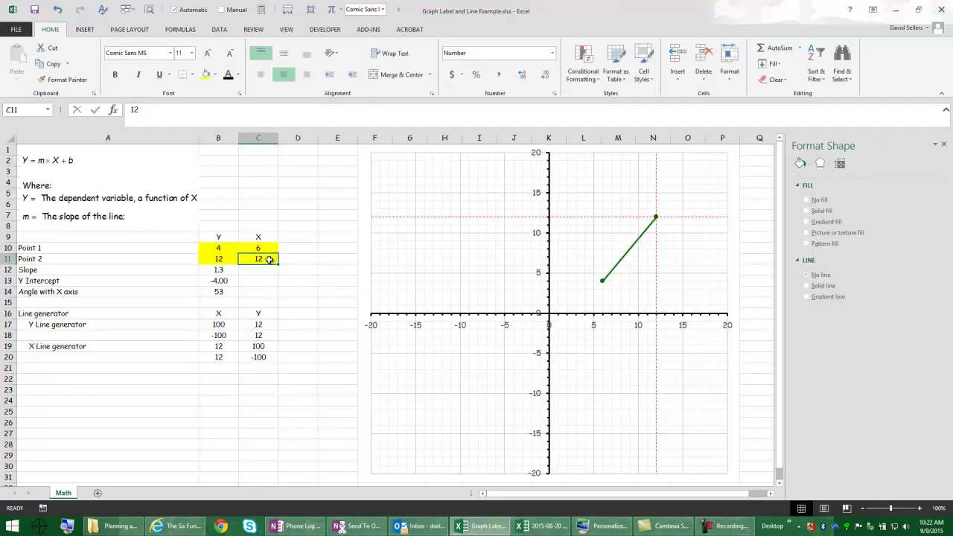
left_click(221, 260)
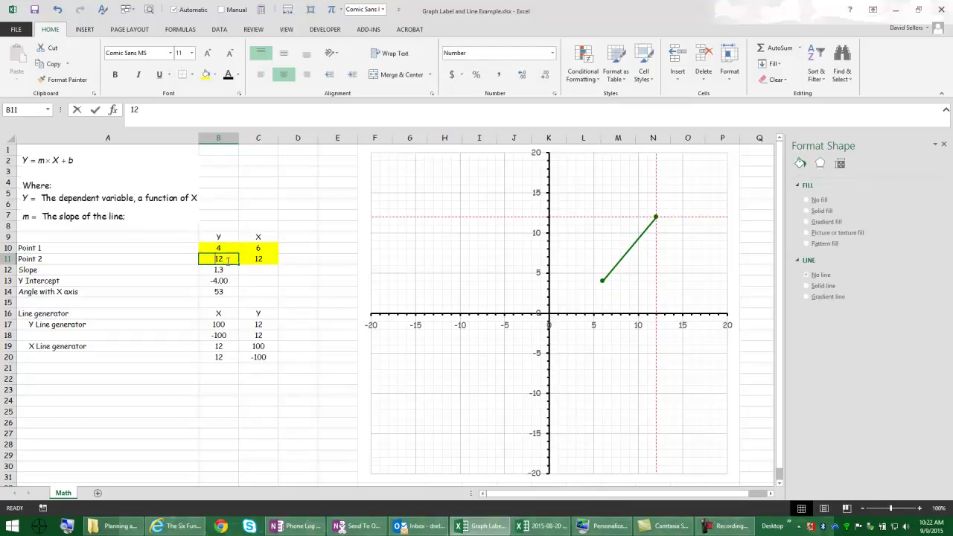
type("5")
left_click(222, 247)
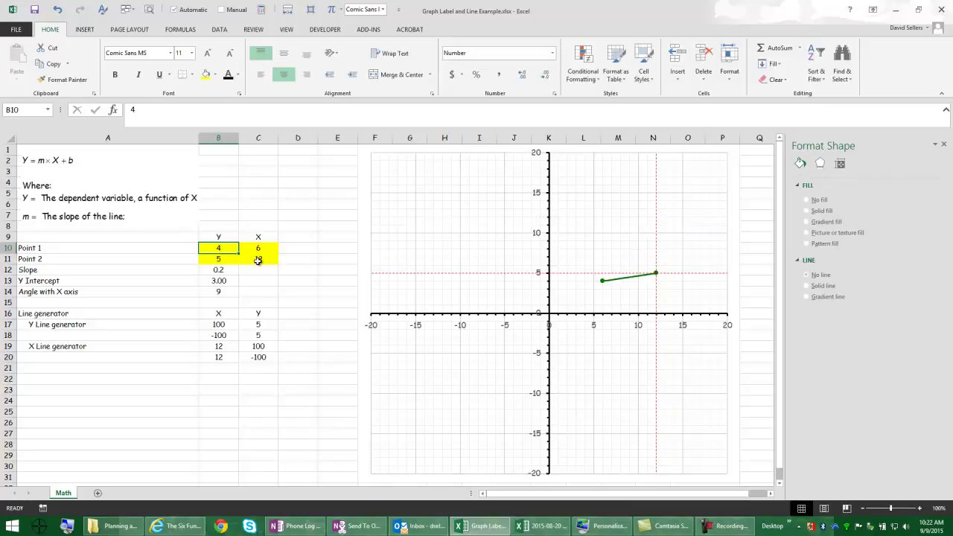
- Set Point 2's X value to 10 and its Y value to -4
left_click(257, 259)
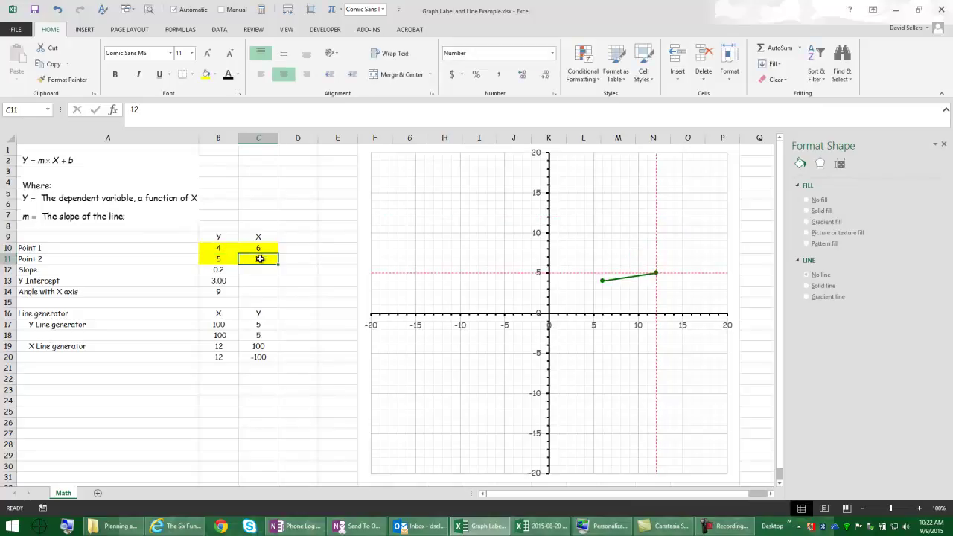
type("1")
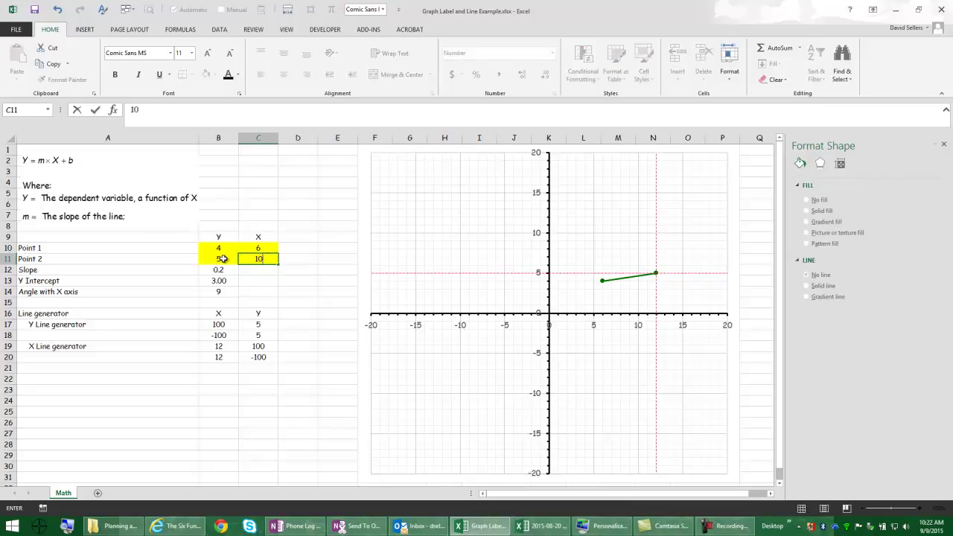
type("0")
left_click(223, 258)
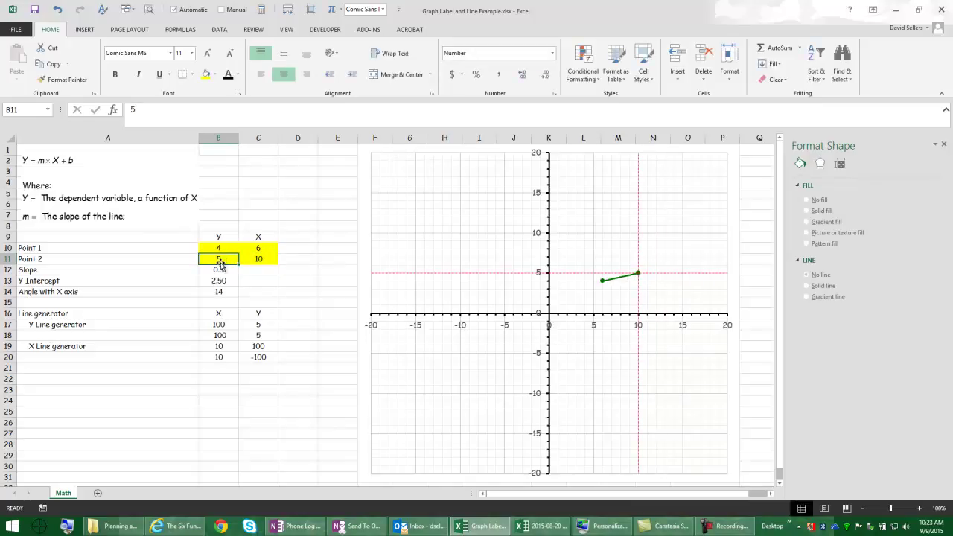
type("-4")
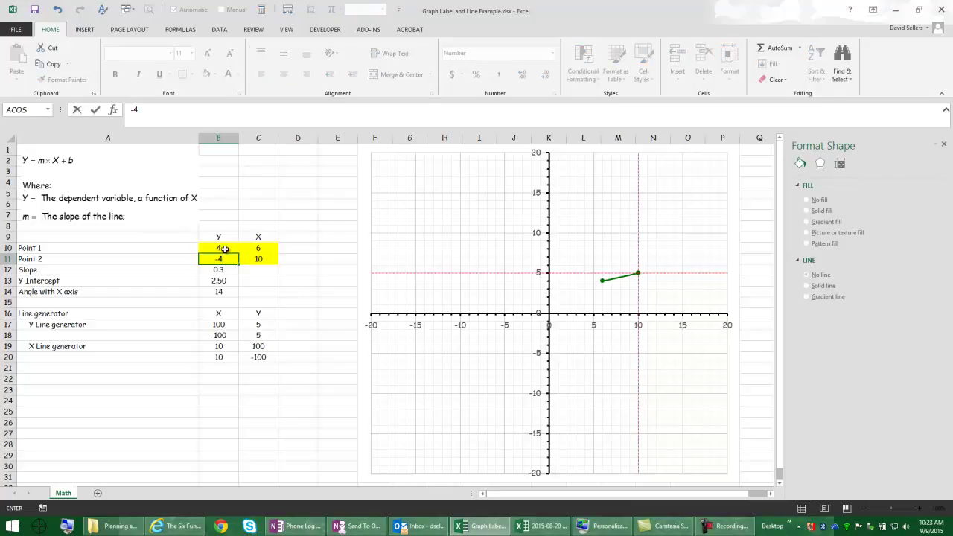
key("Return")
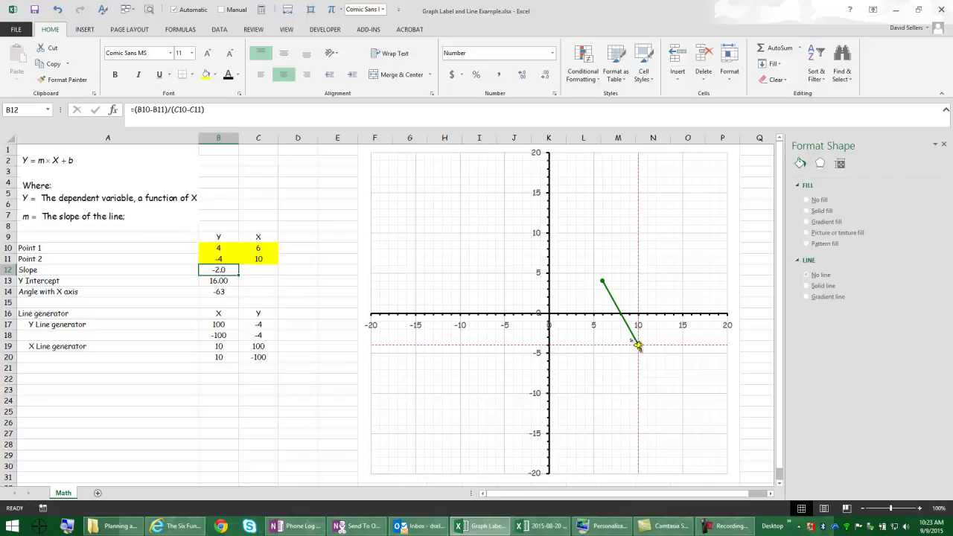
- Add a linear trendline to the Equation of a Straight Line series, forecast 10 periods forward and 10 periods backward
mouse_move(638, 341)
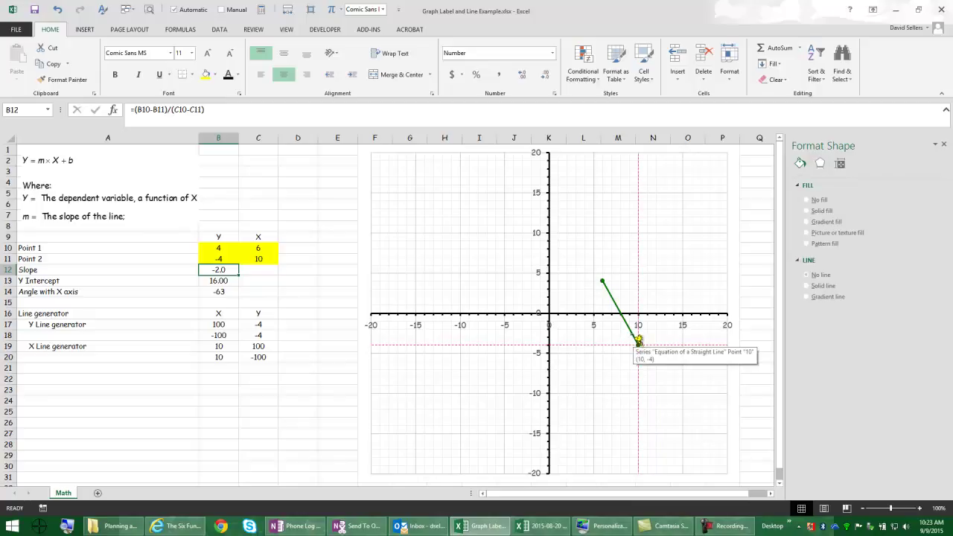
right_click(639, 341)
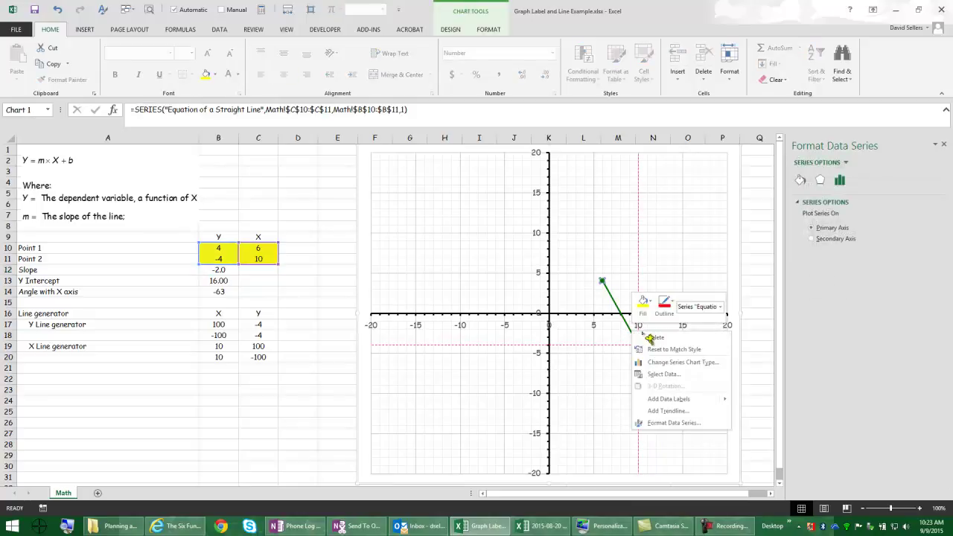
left_click(691, 415)
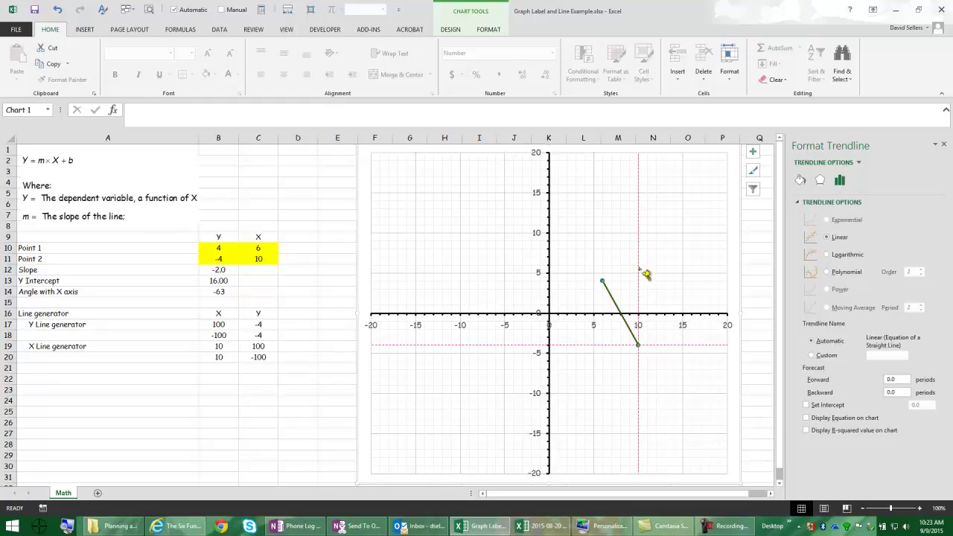
left_click(901, 381)
left_click(893, 392)
left_click(897, 380)
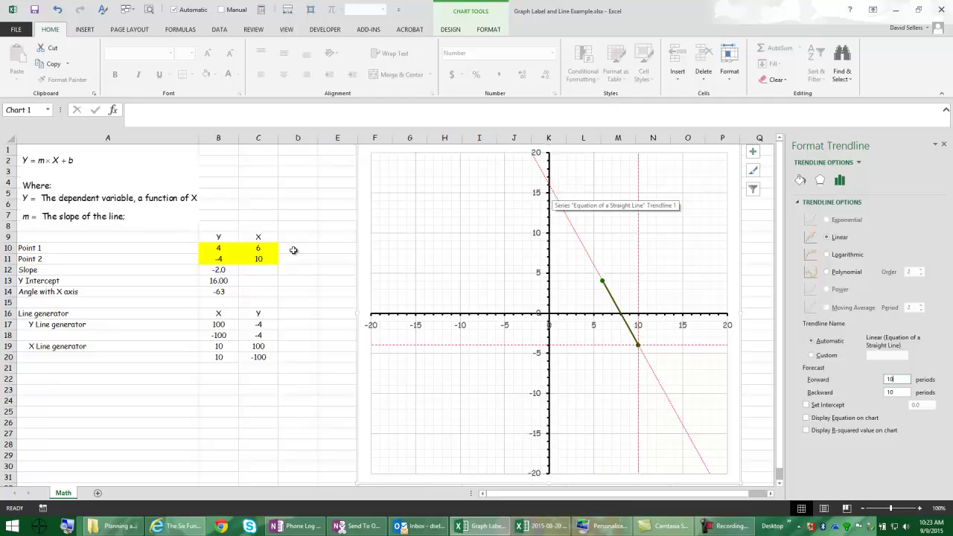
- Format the trendline as a solid-colour red line with a 0.75 pt width and a dashed style
right_click(683, 420)
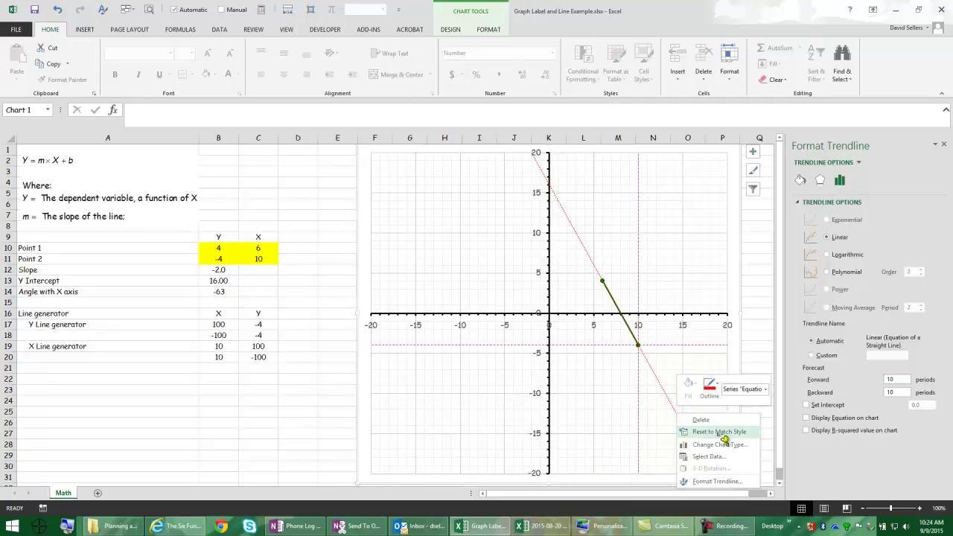
left_click(594, 260)
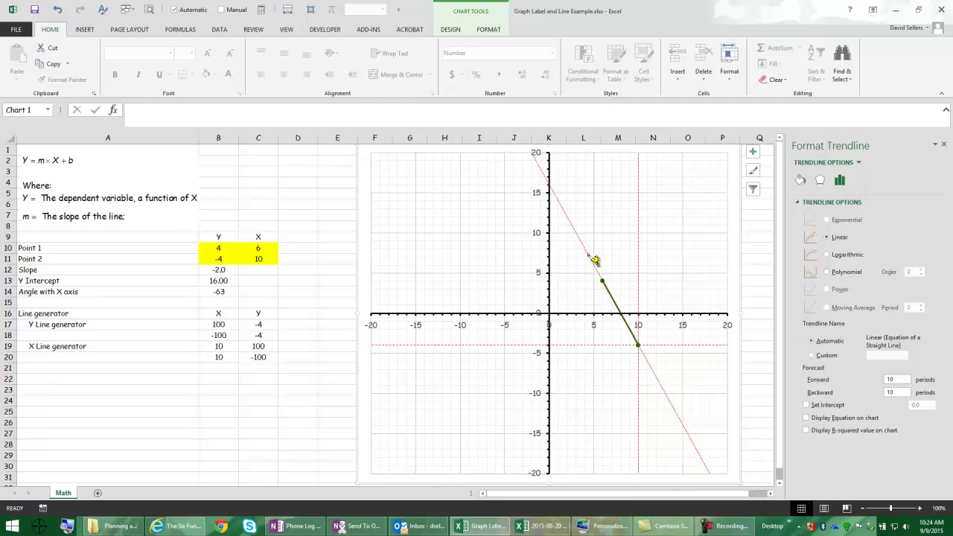
left_click(801, 180)
left_click(930, 268)
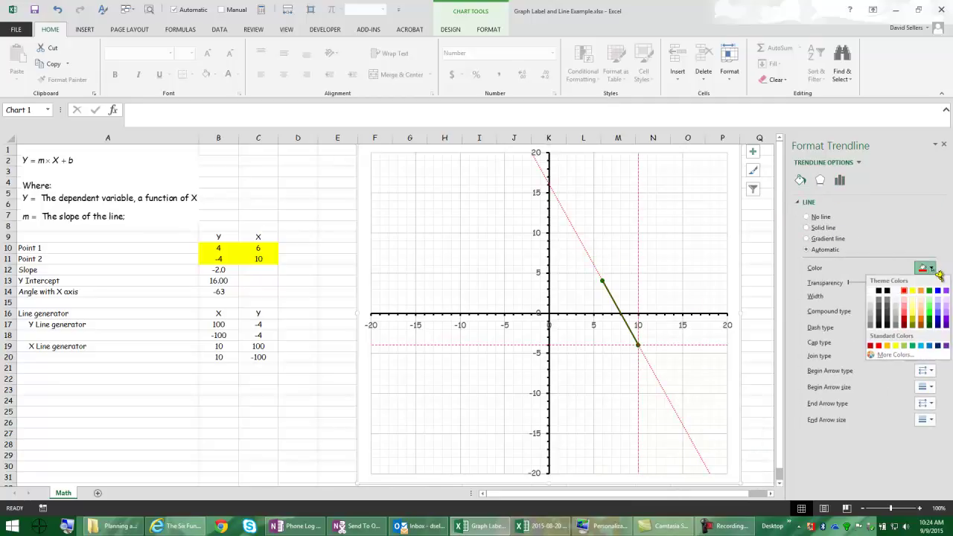
left_click(905, 291)
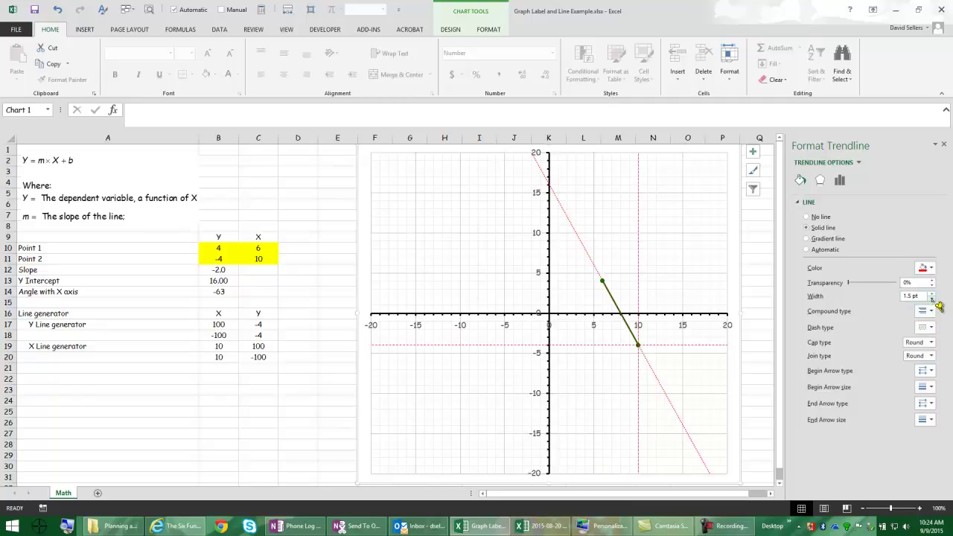
left_click(931, 299)
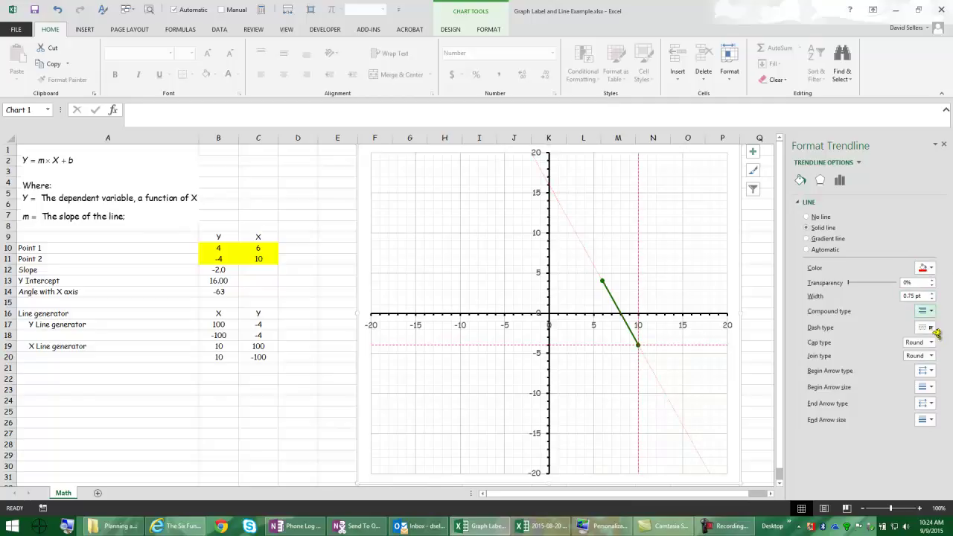
left_click(927, 327)
left_click(932, 365)
left_click(592, 452)
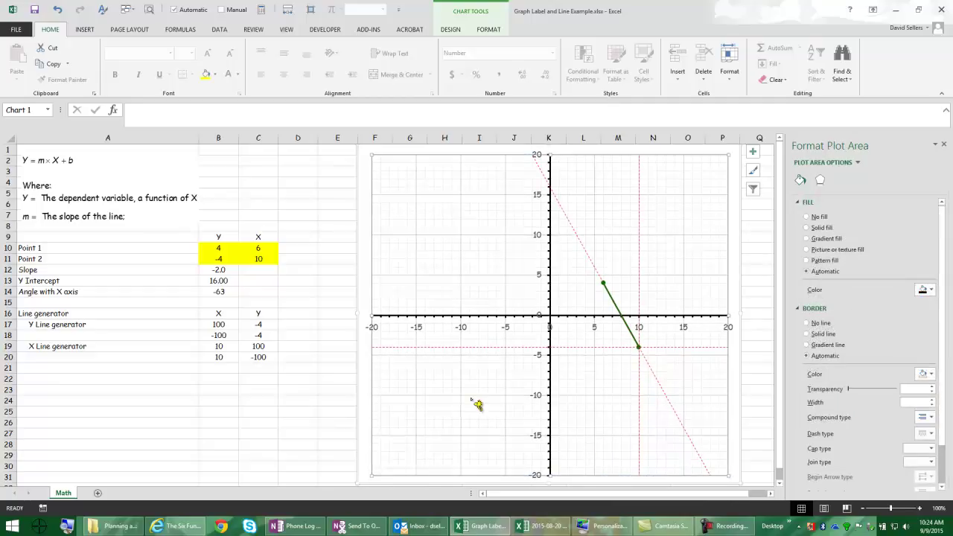
left_click(301, 364)
left_click(307, 442)
left_click(389, 352)
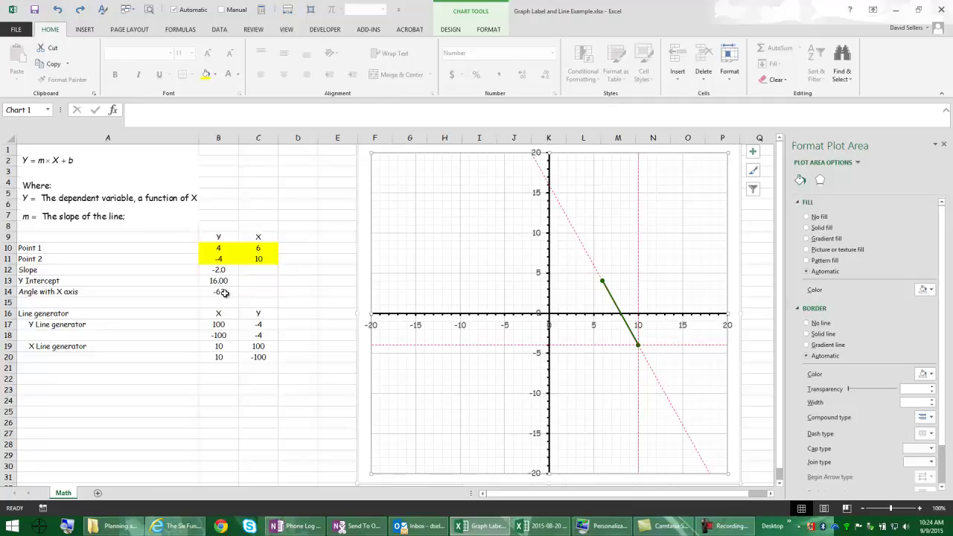
- Enter the heading Label Generator in cell A22
left_click(37, 382)
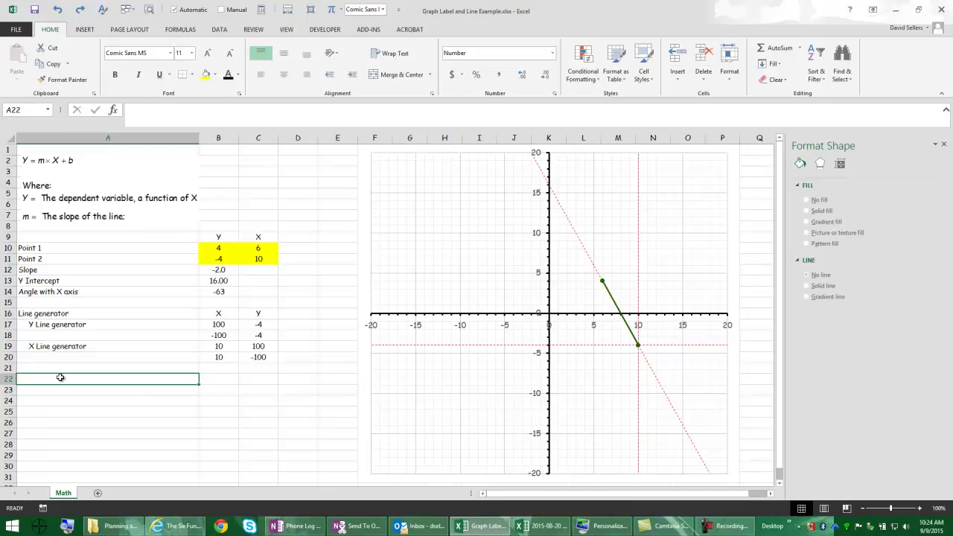
type("L")
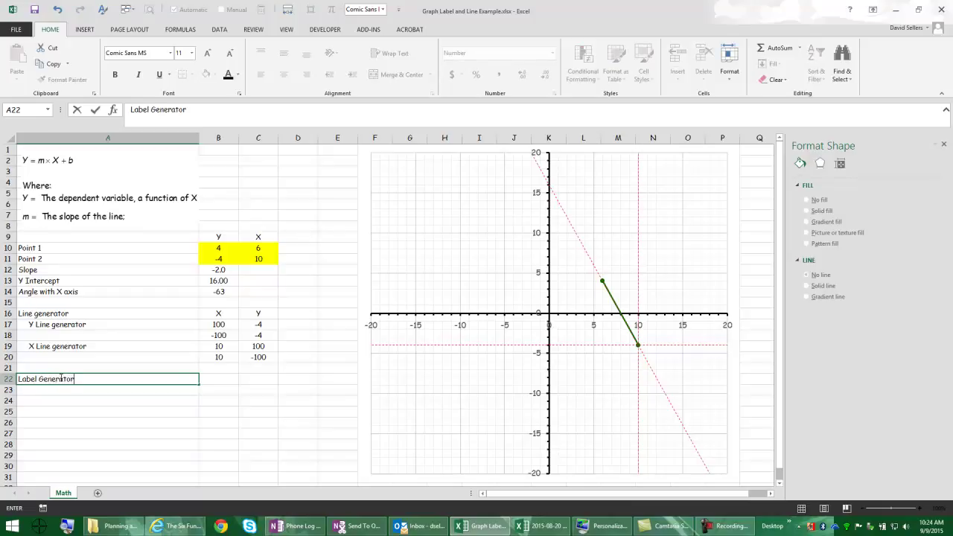
type("abel Generator")
key("Return")
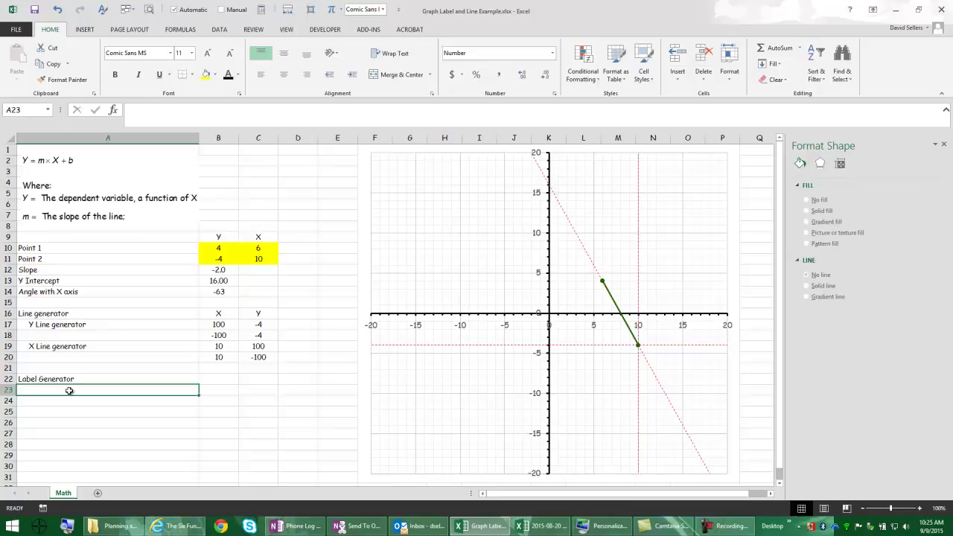
- Enter the formula ="The slope of the line is equal to "&TEXT(B12,"##.#") in cell A23
type("=")
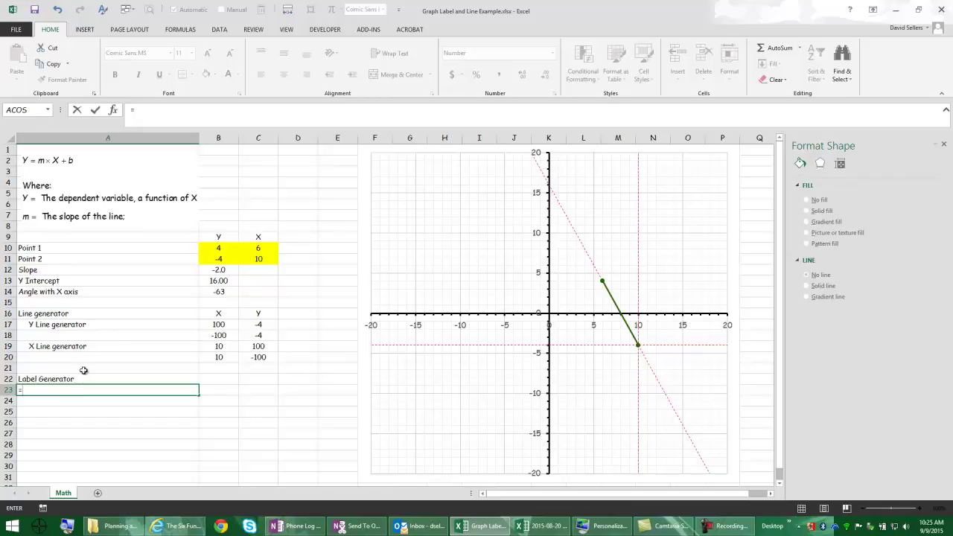
type("\"The sl")
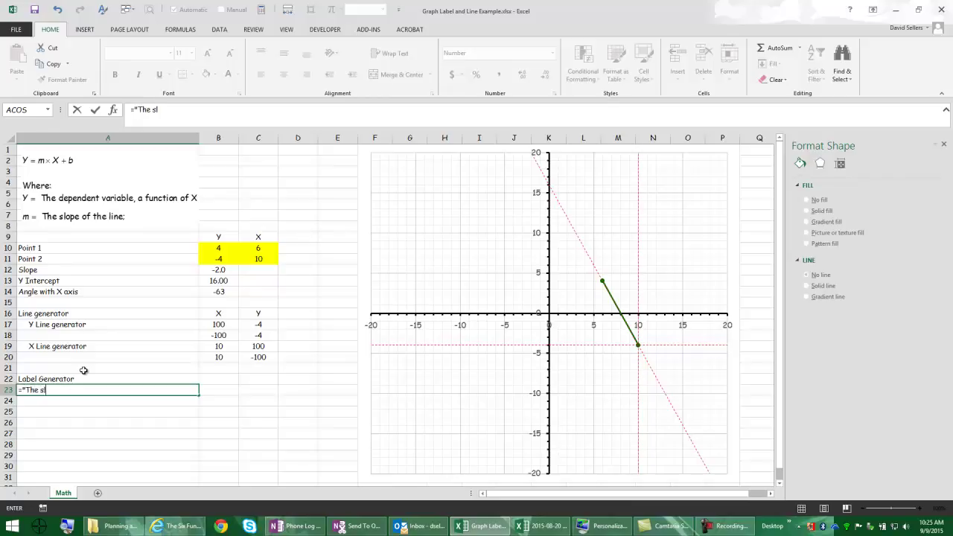
type("ope of the")
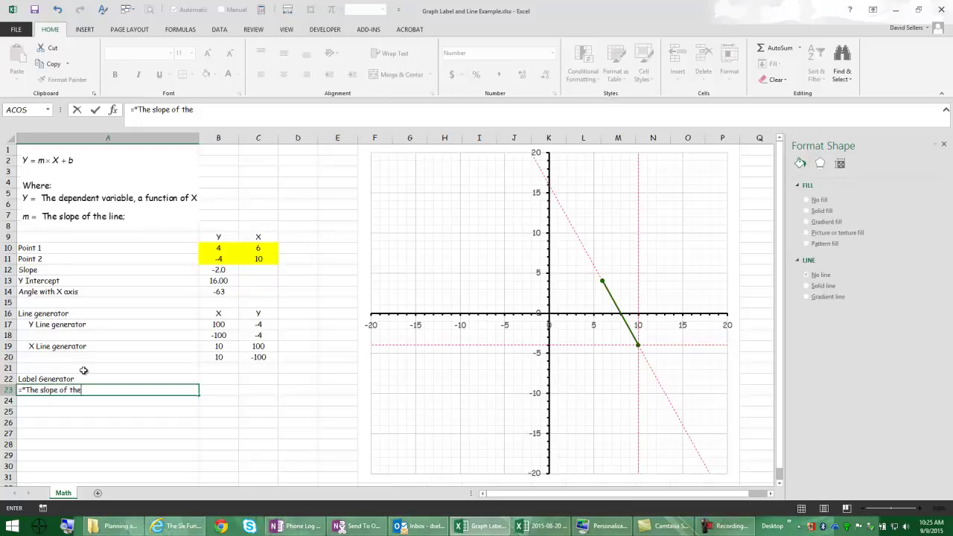
type(" line is euq")
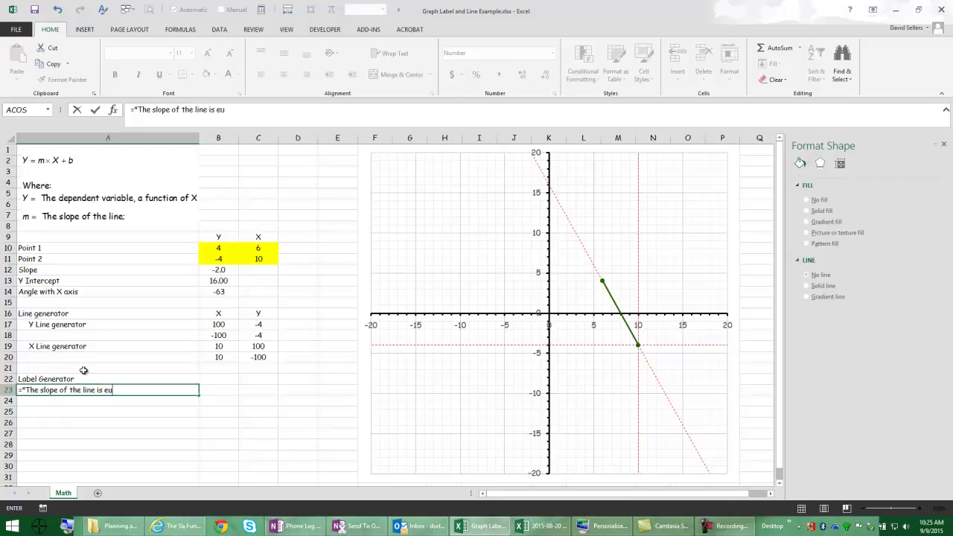
key("BackSpace")
key("BackSpace")
key("BackSpace")
type("equal to \"&")
type("text")
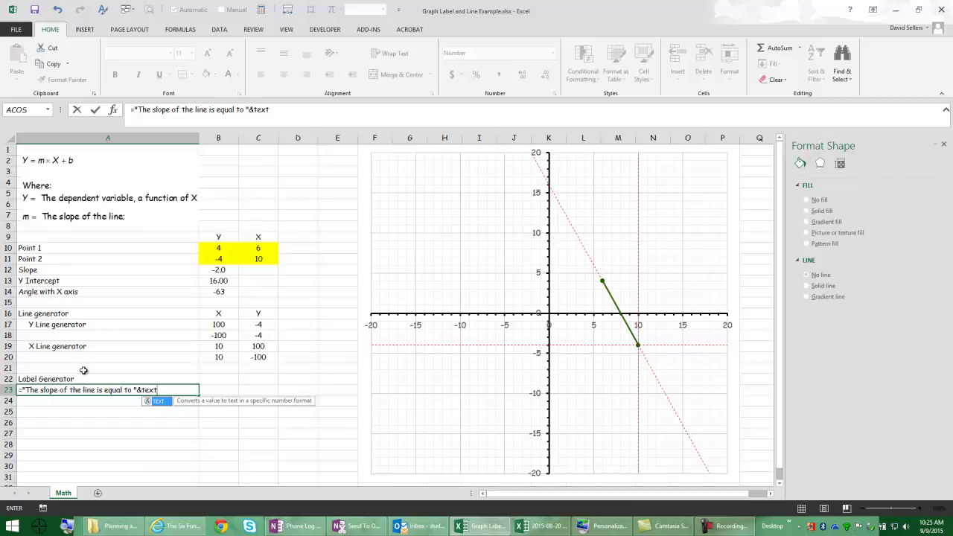
type("(")
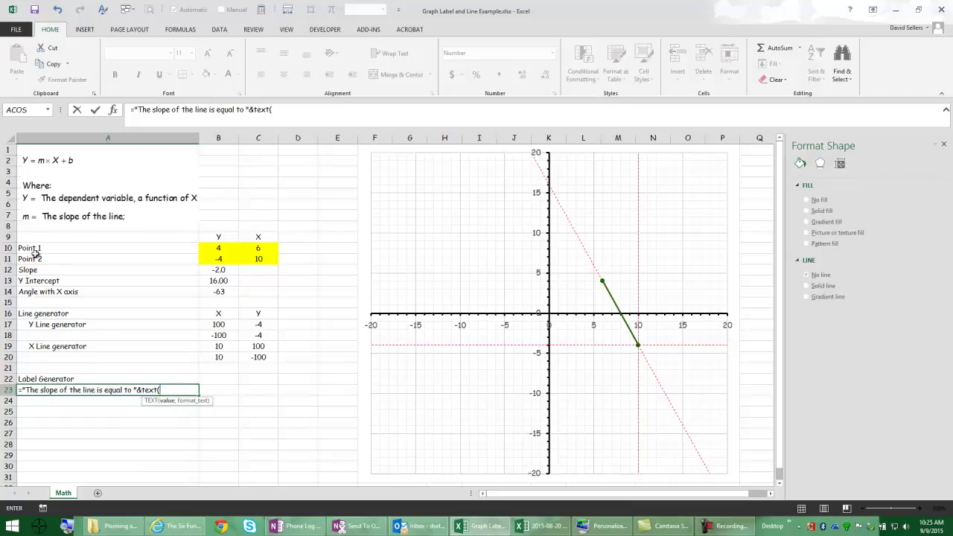
left_click(219, 270)
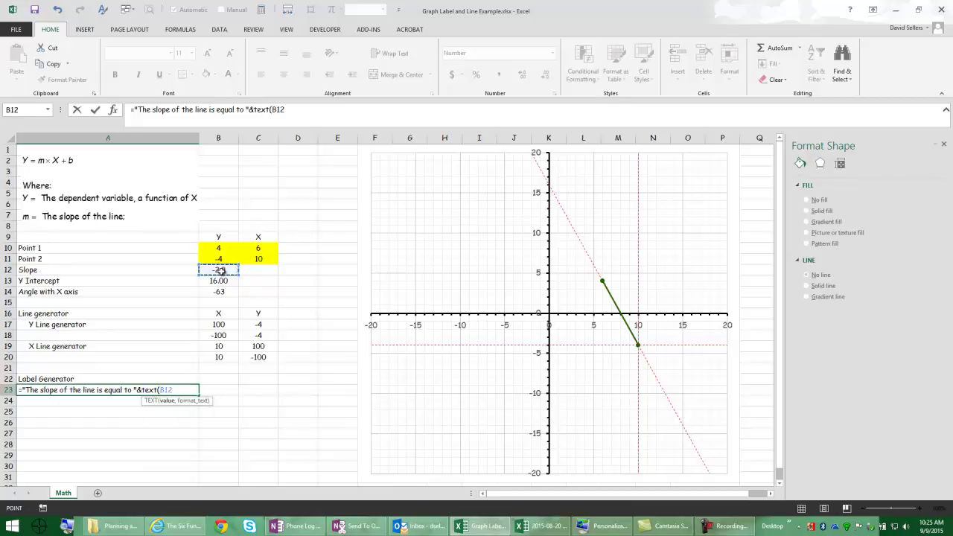
type(",\"")
type("##.#")
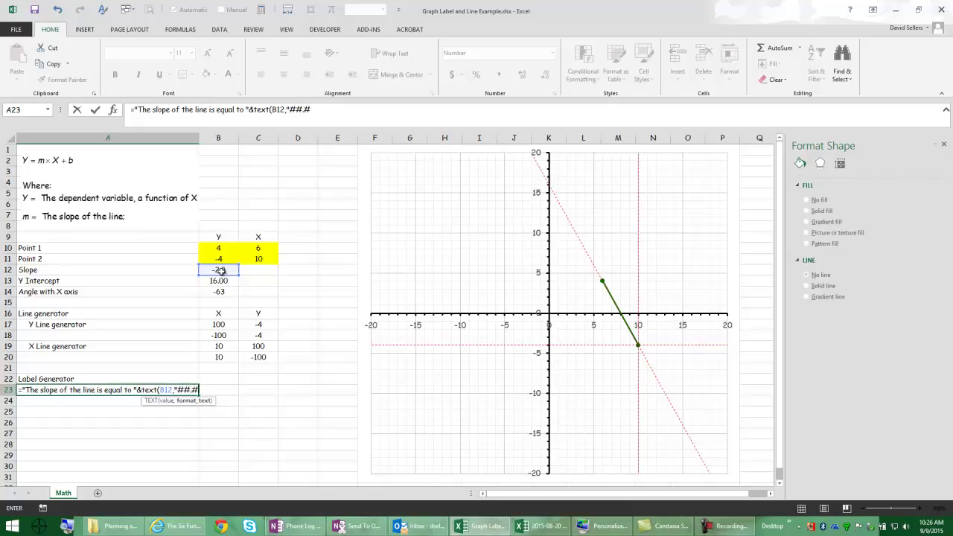
type("\"")
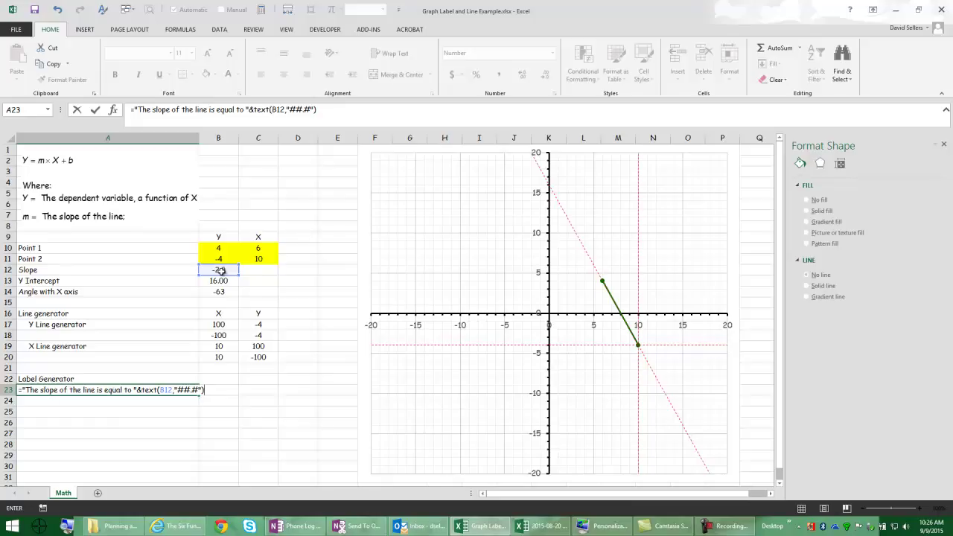
key("Return")
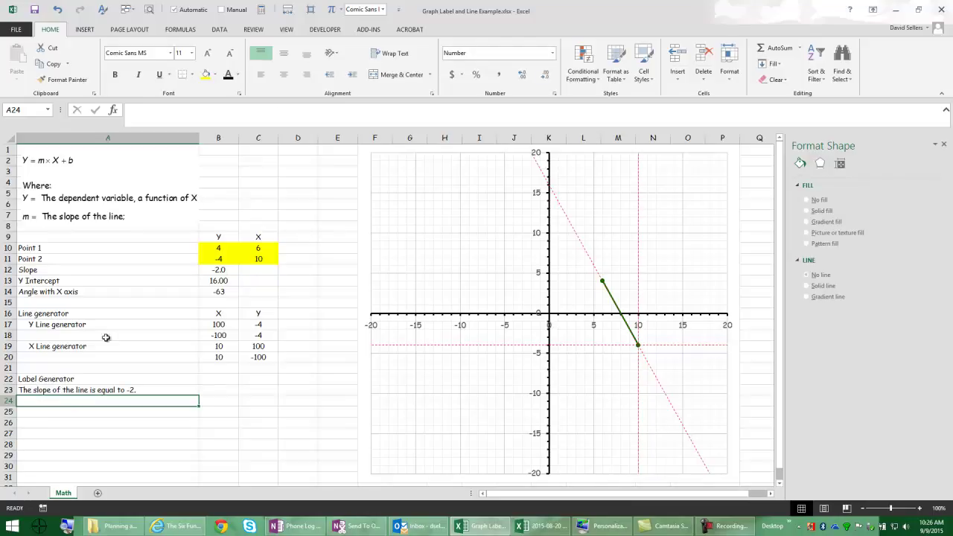
- Set Point 1's Y value to -4 and Point 2's Y value to 4
left_click(218, 250)
left_click(222, 259)
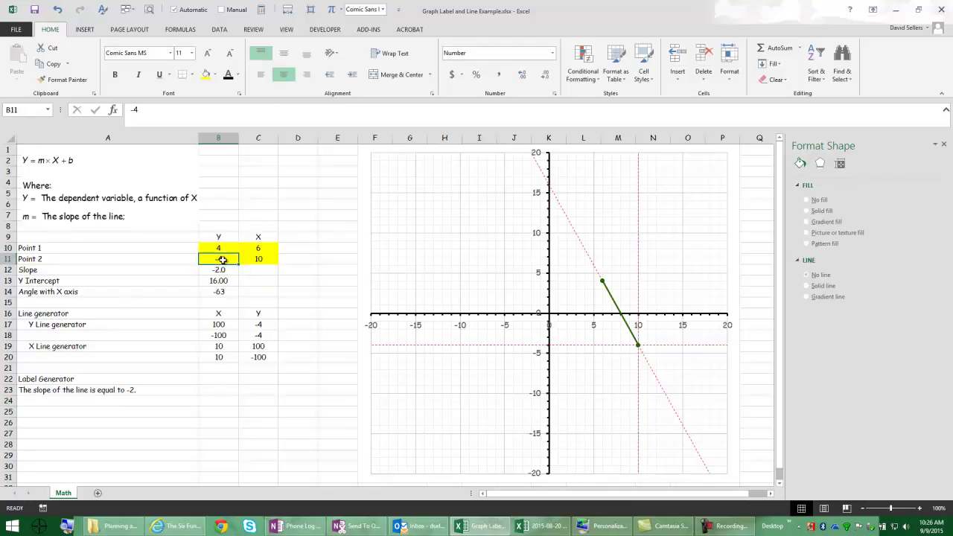
left_click(221, 249)
type("-4")
key("Return")
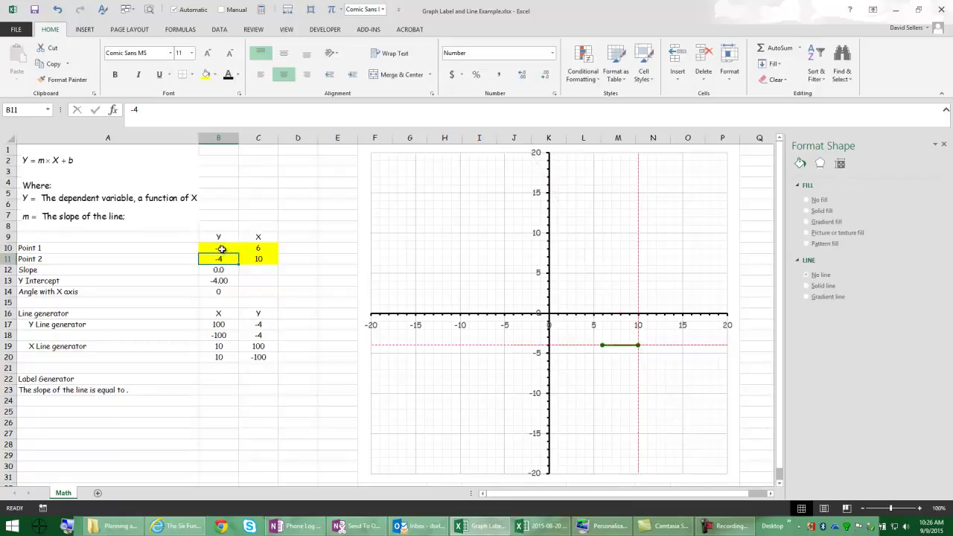
type("4")
key("Return")
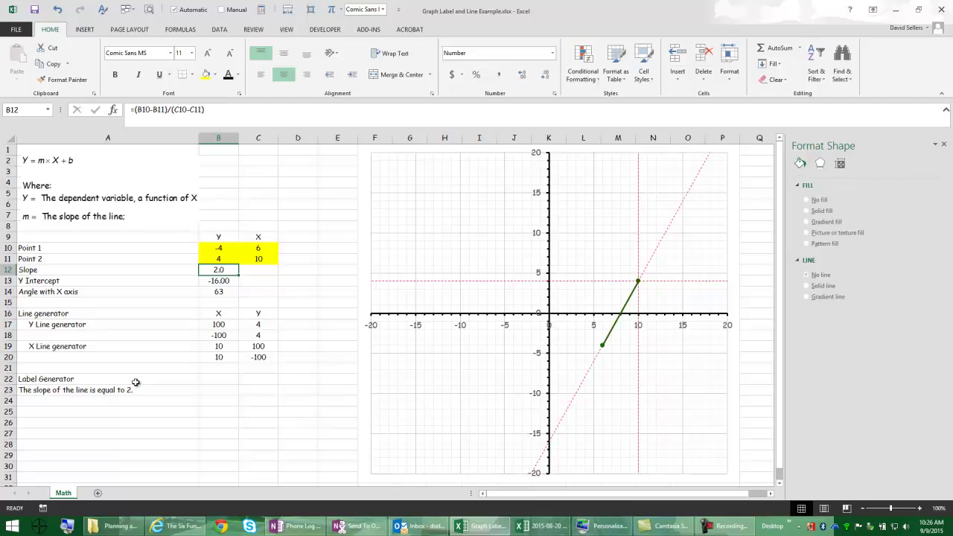
left_click(35, 400)
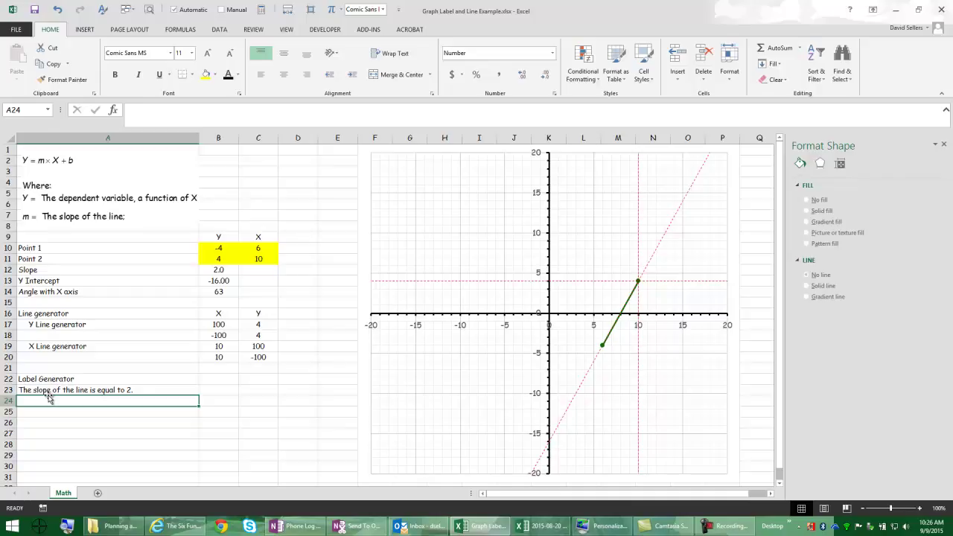
type("The slope of the line is equal to 2.")
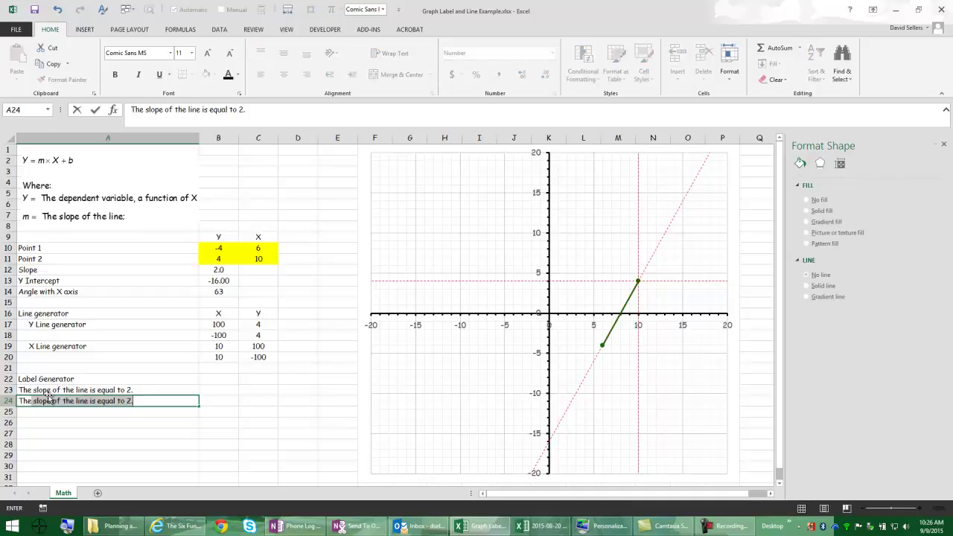
key("BackSpace")
key("BackSpace")
key("BackSpace")
key("BackSpace")
key("BackSpace")
key("BackSpace")
key("BackSpace")
key("BackSpace")
key("BackSpace")
key("BackSpace")
key("BackSpace")
key("BackSpace")
key("BackSpace")
key("BackSpace")
key("BackSpace")
key("BackSpace")
key("BackSpace")
key("BackSpace")
key("BackSpace")
key("BackSpace")
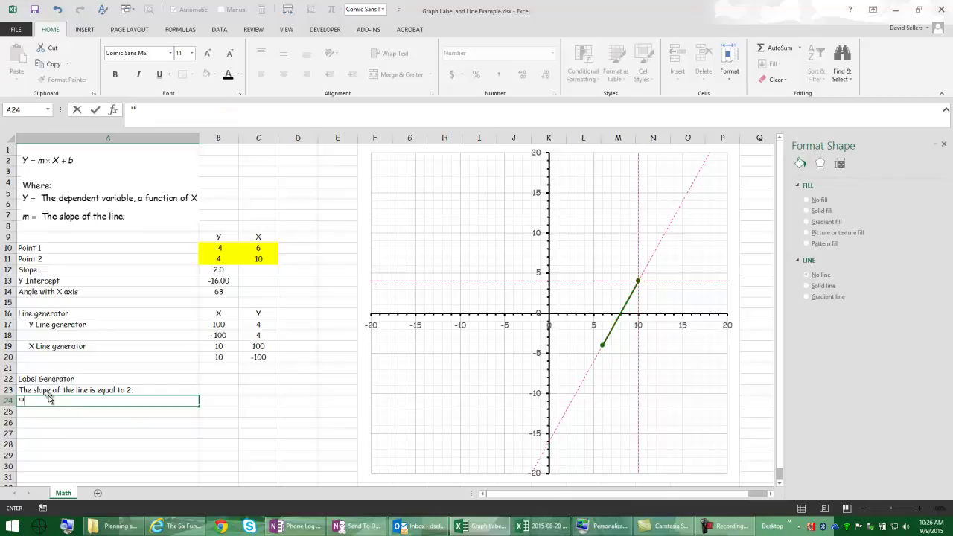
key("BackSpace")
key("BackSpace")
- Start a formula in cell A24 that joins the text "The Y intercept is at X = " to a TEXT function
type("=\"The Y")
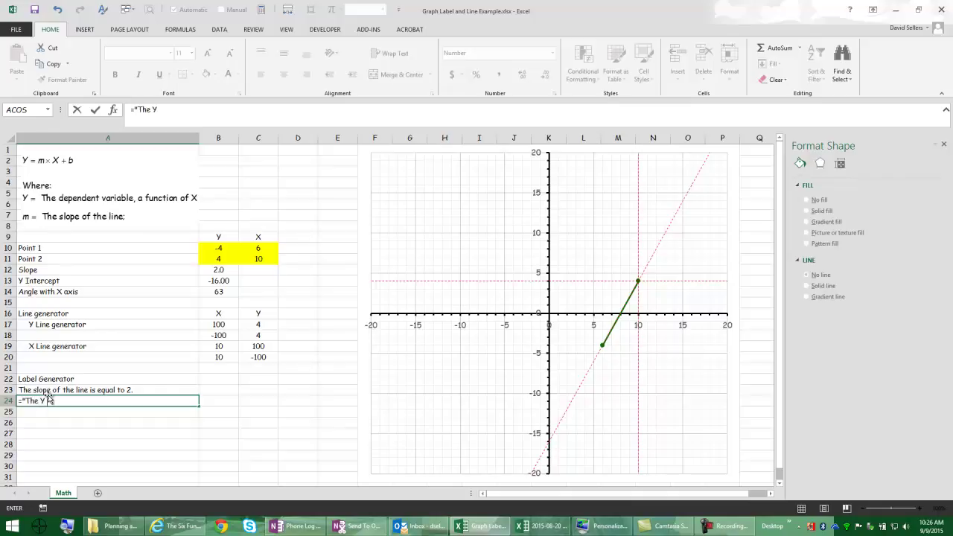
type(" intercept is at X")
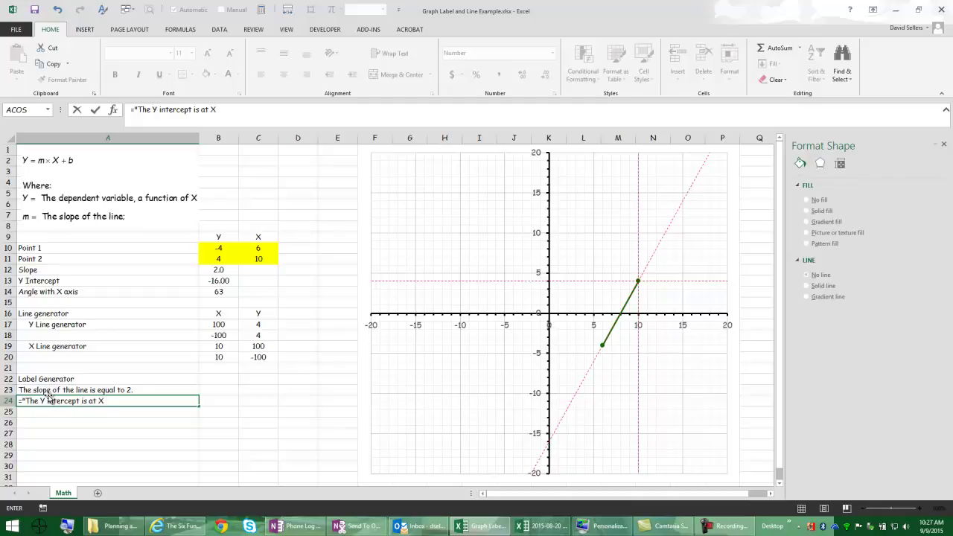
type(" = \"&text")
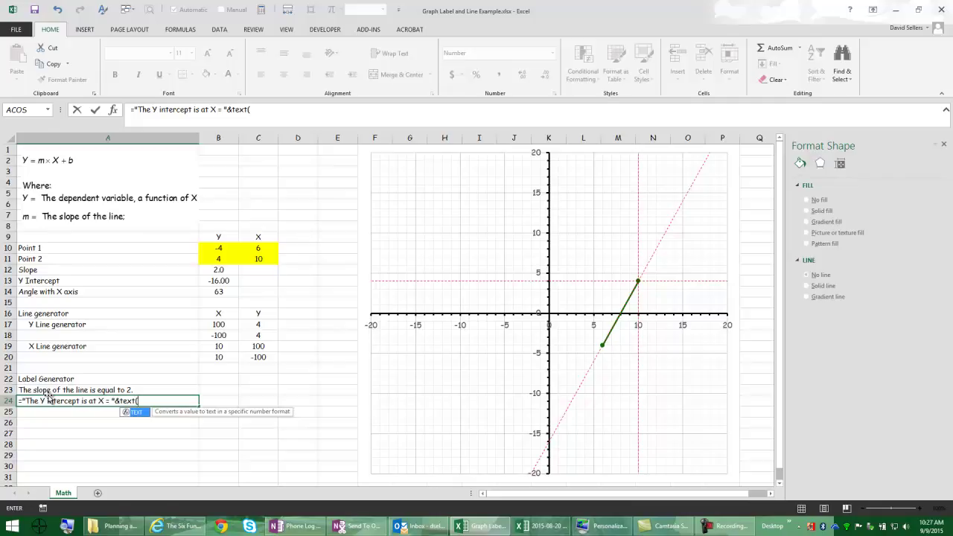
type("(")
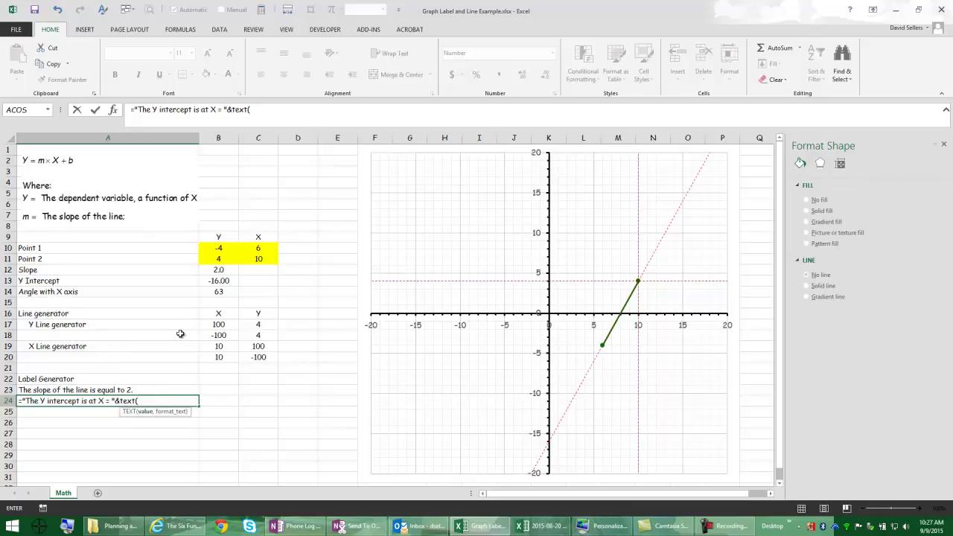
left_click(223, 281)
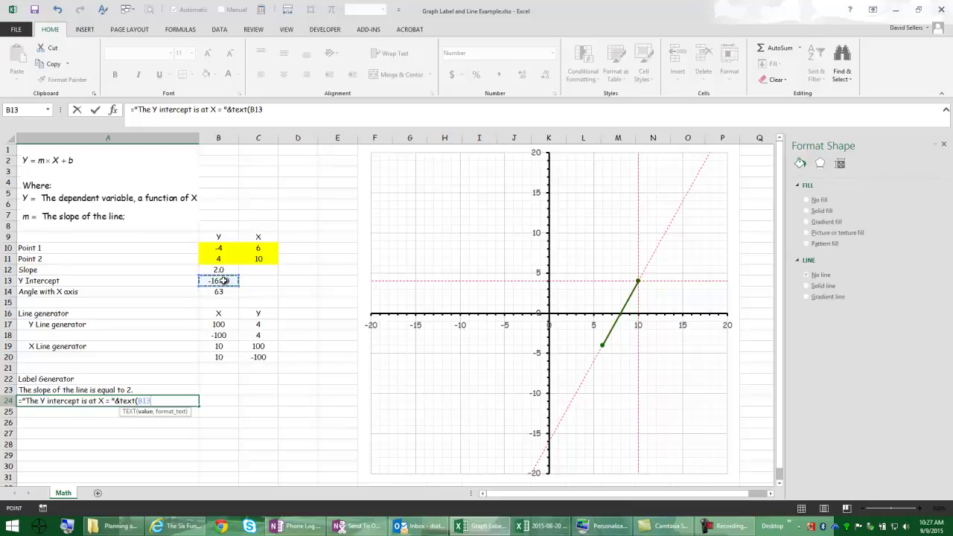
key("F8")
type("\"")
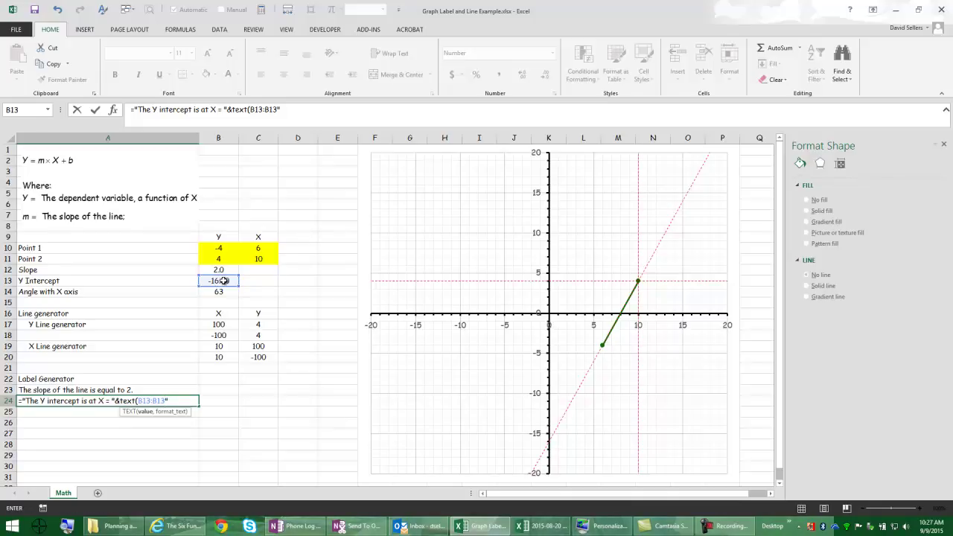
key("BackSpace")
key("BackSpace")
key("BackSpace")
key("BackSpace")
key("BackSpace")
key("BackSpace")
key("BackSpace")
key("BackSpace")
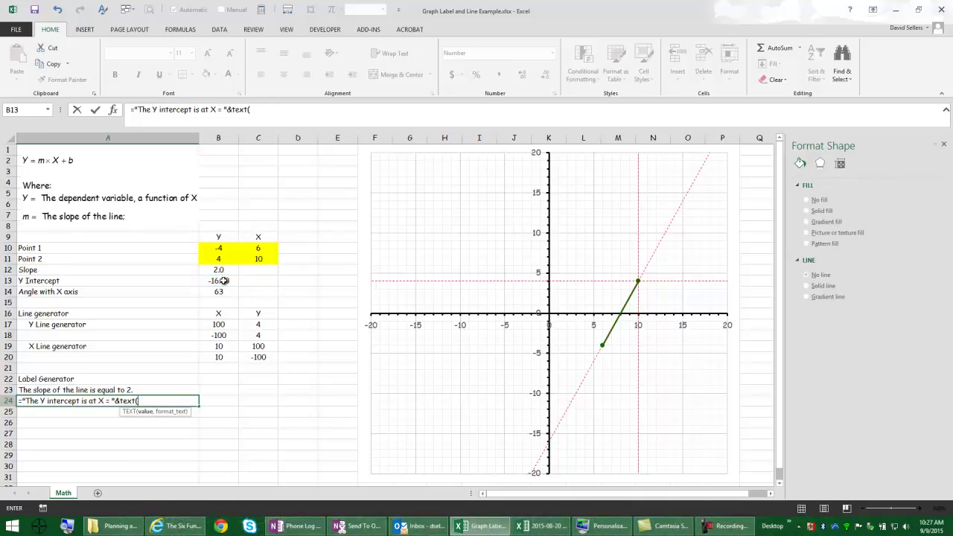
- Complete the Y intercept label formula in cell A24 with TEXT(B13,"##.#")
left_click(222, 281)
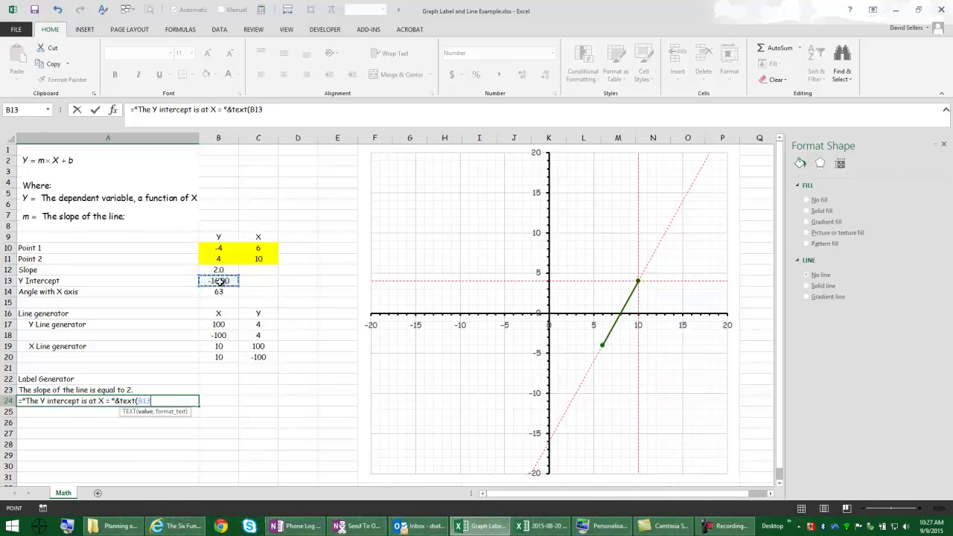
type(",\"")
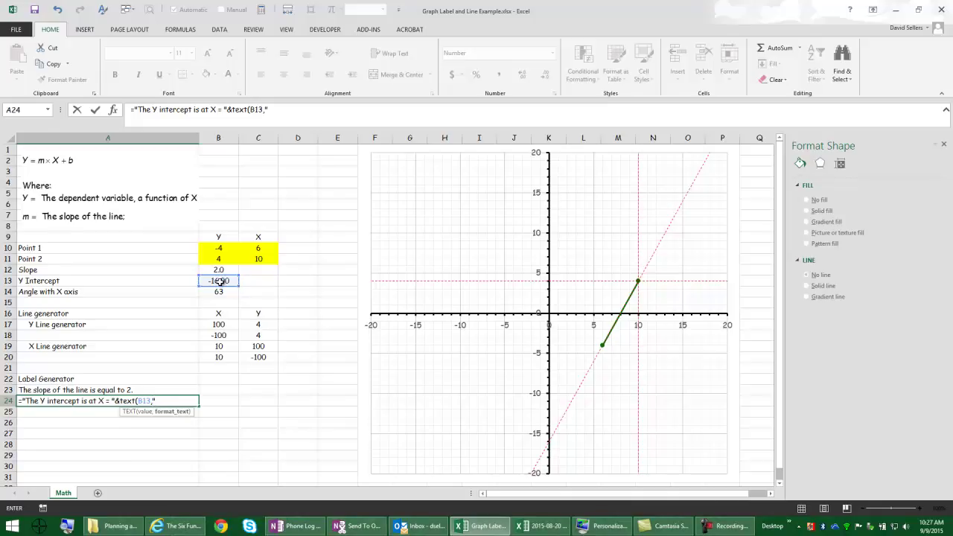
type("##.#\"")
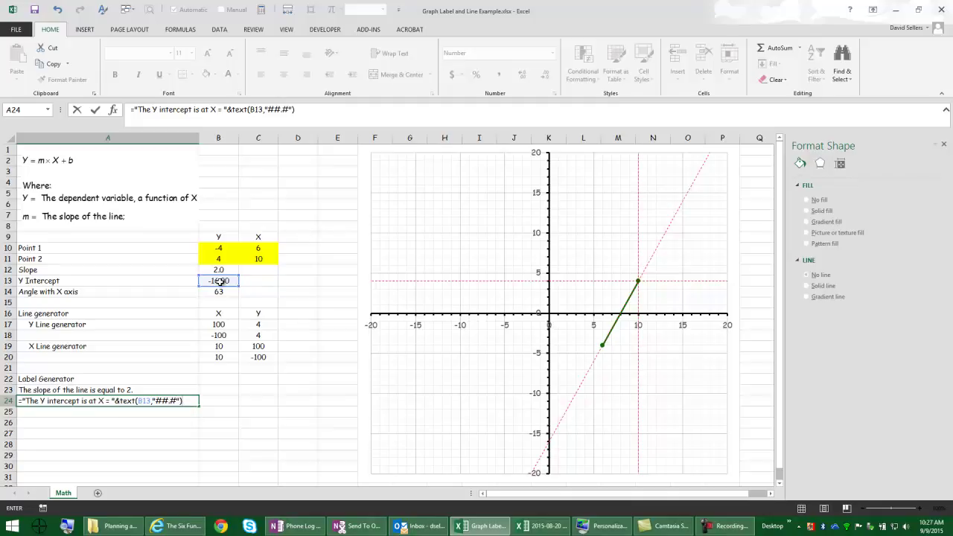
key("Return")
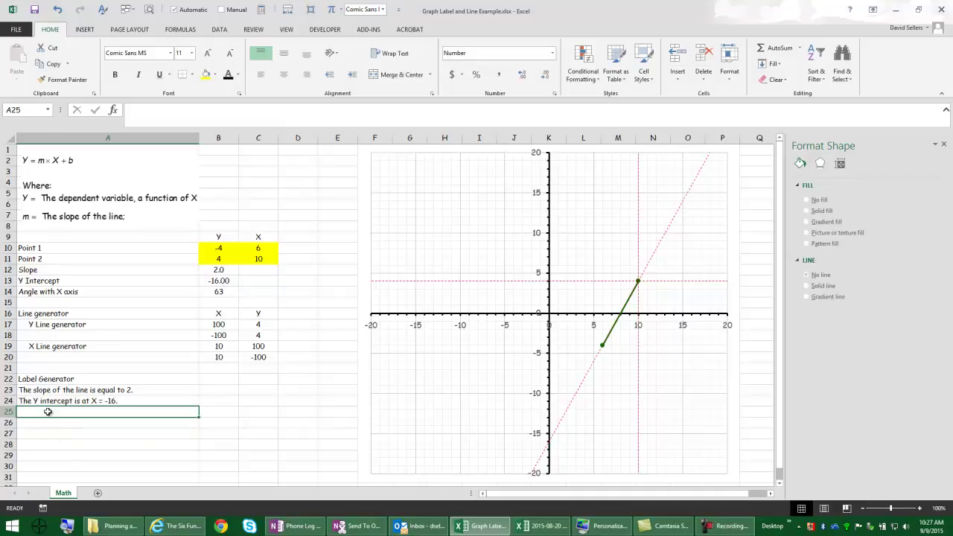
- Enter the draft label text 'The angle with the X axis is "&text( in cell A25
type("'")
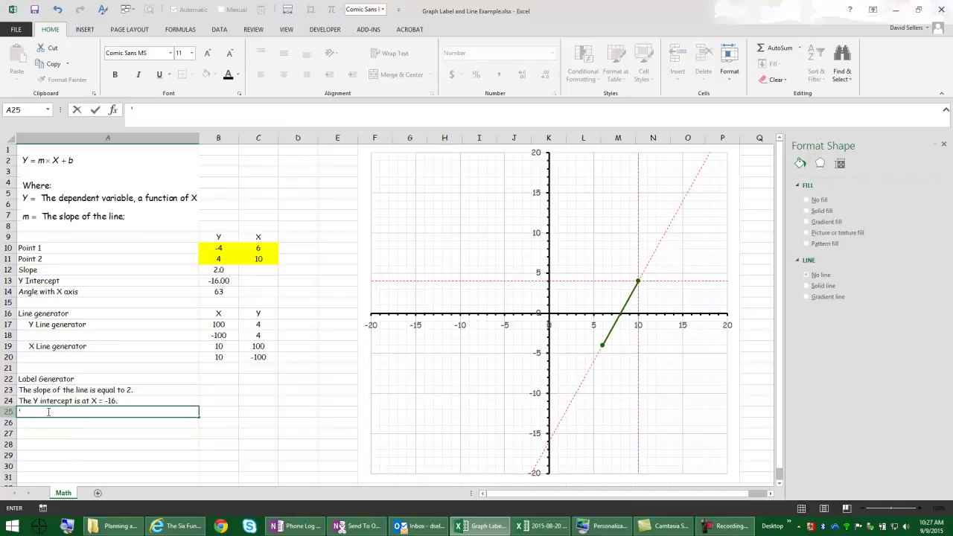
type("Thr")
key("BackSpace")
type("e angle with the X axis")
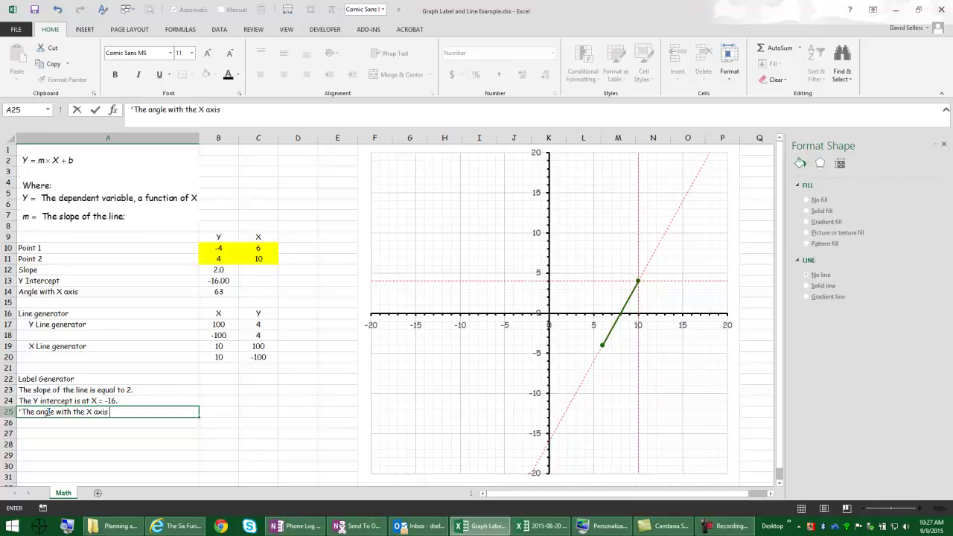
type(" \"")
key("BackSpace")
type("is \"&text(")
left_click(218, 293)
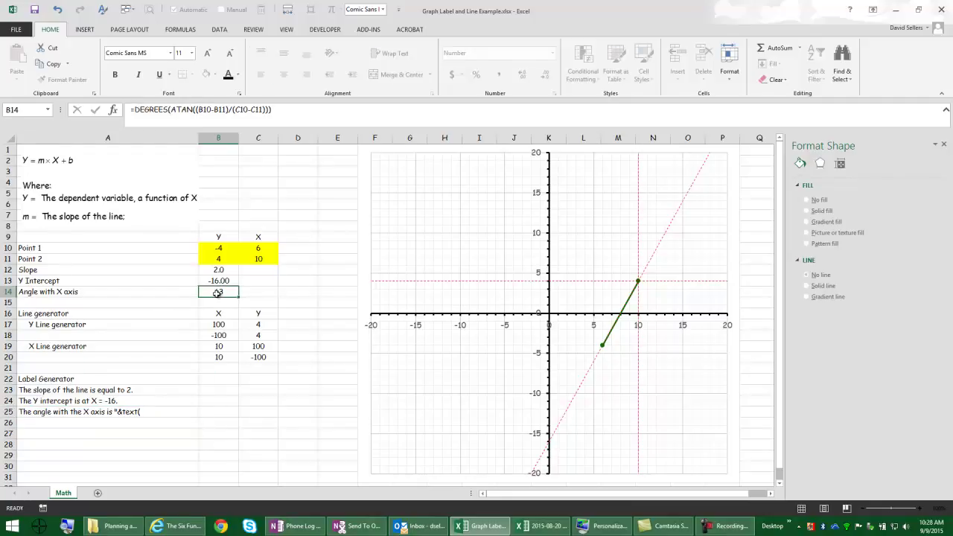
- Turn the text in cell A25 into a formula by replacing its leading apostrophe with ="
left_click(35, 414)
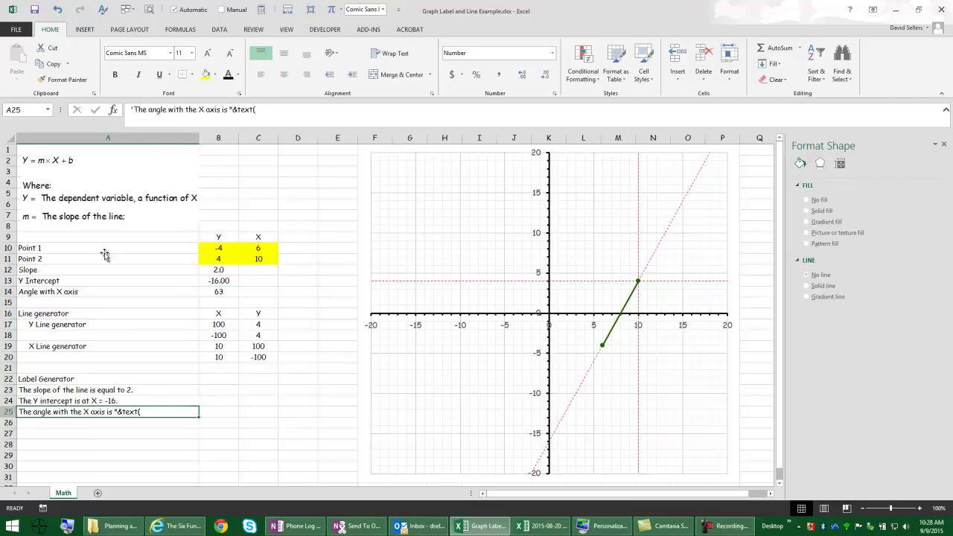
left_click(133, 110)
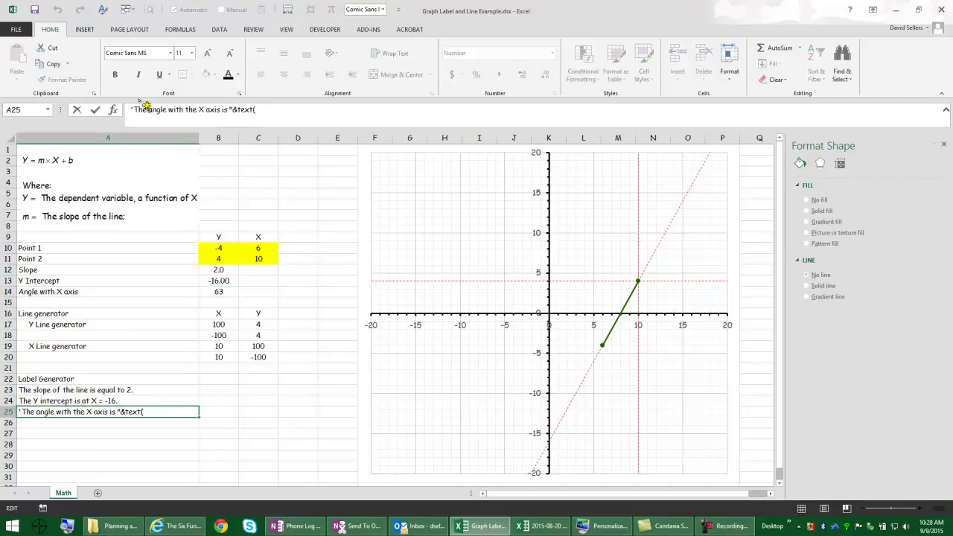
type("=")
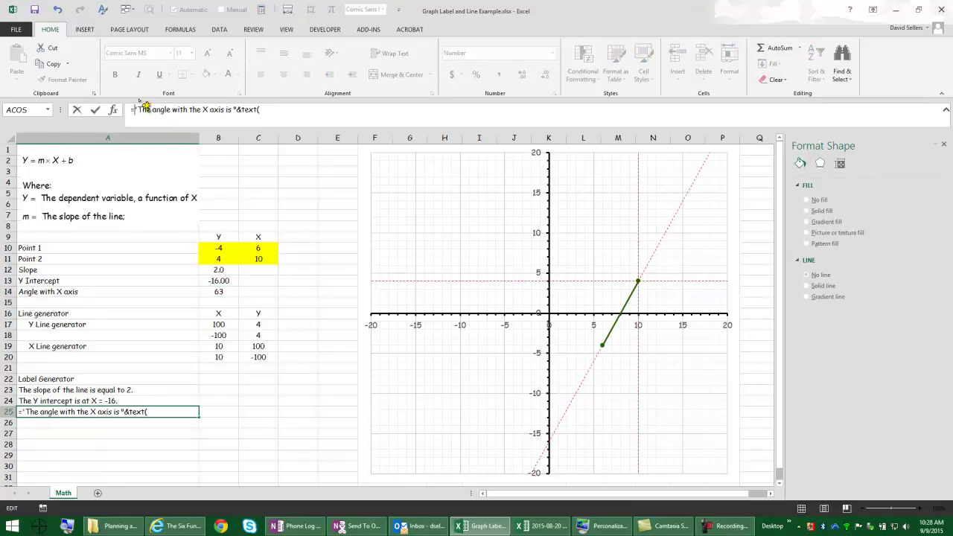
key("Delete")
type("\"")
left_click(279, 111)
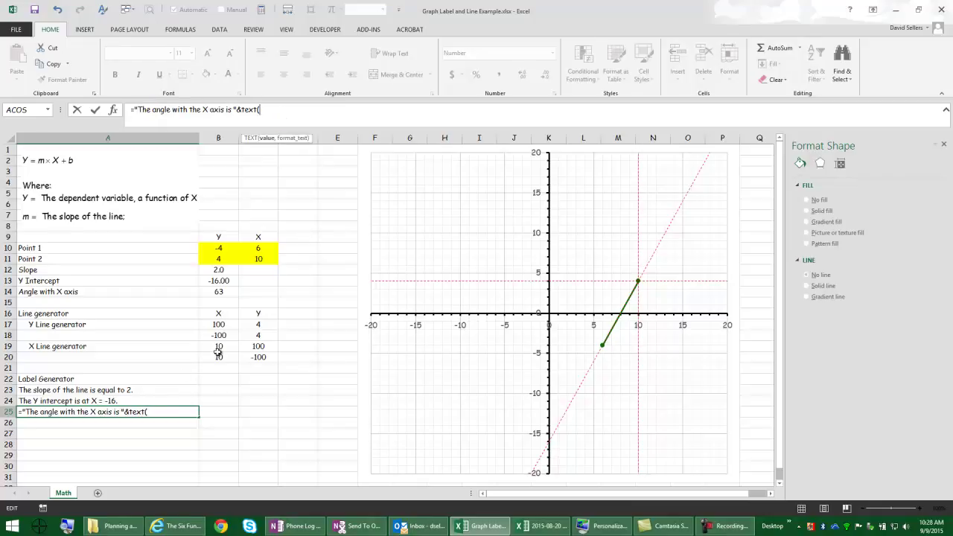
- Complete the angle label formula in cell A25 with TEXT(B14,"##.#")&" °"
left_click(219, 292)
type(",")
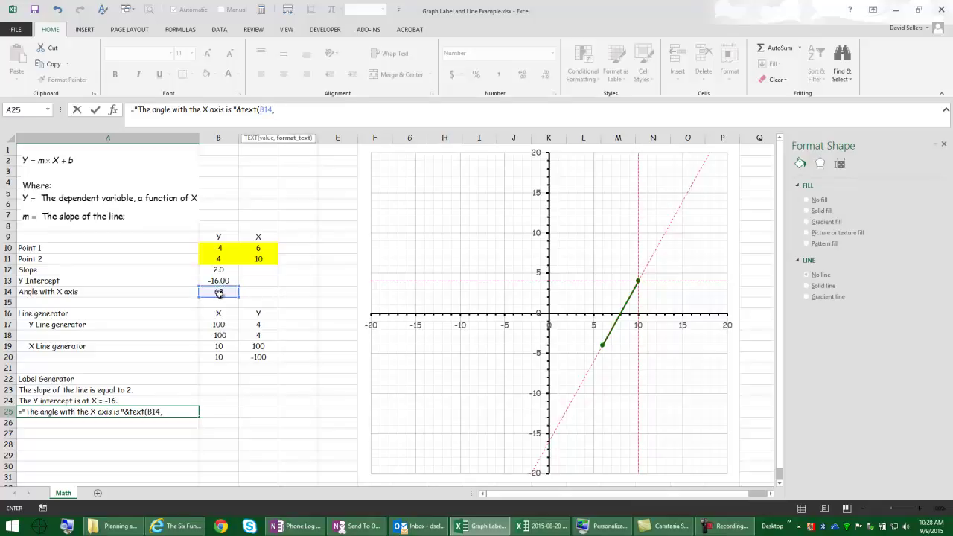
type("\"##.#")
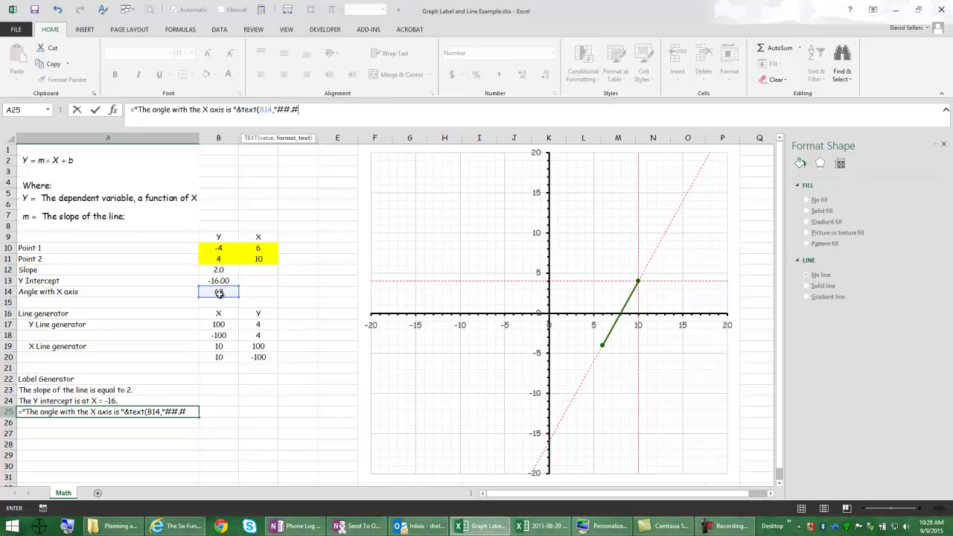
type("\")")
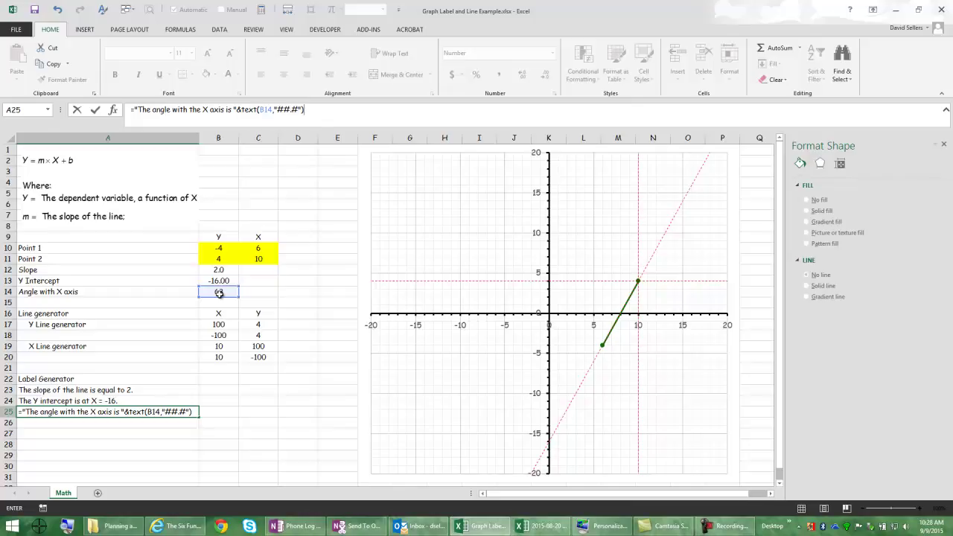
type("\" °")
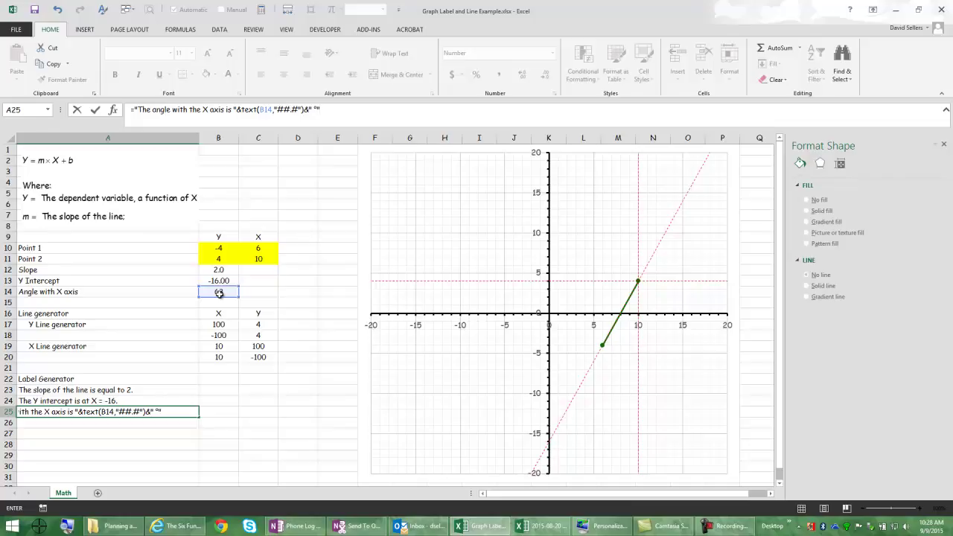
key("Return")
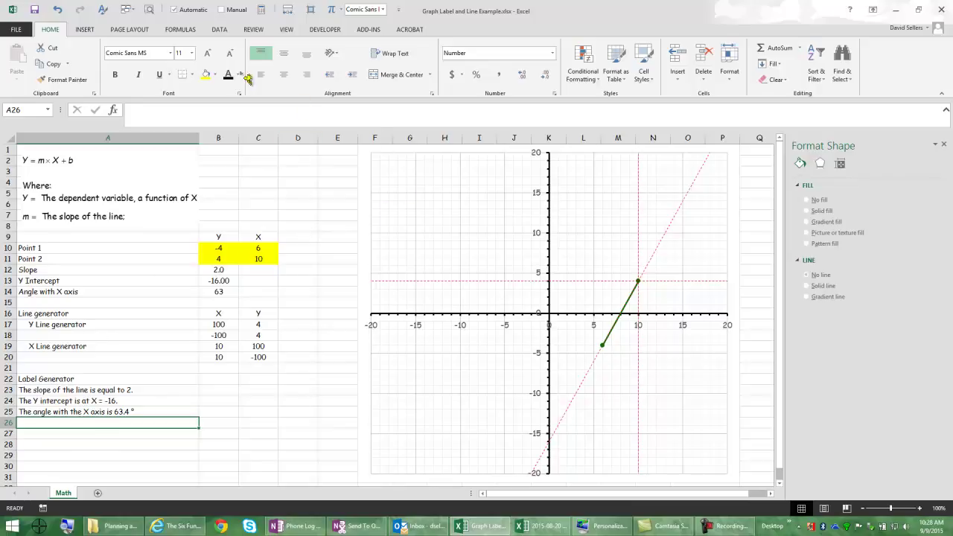
- Draw a text box inside the chart, in the upper-left corner of the plot area
left_click(387, 165)
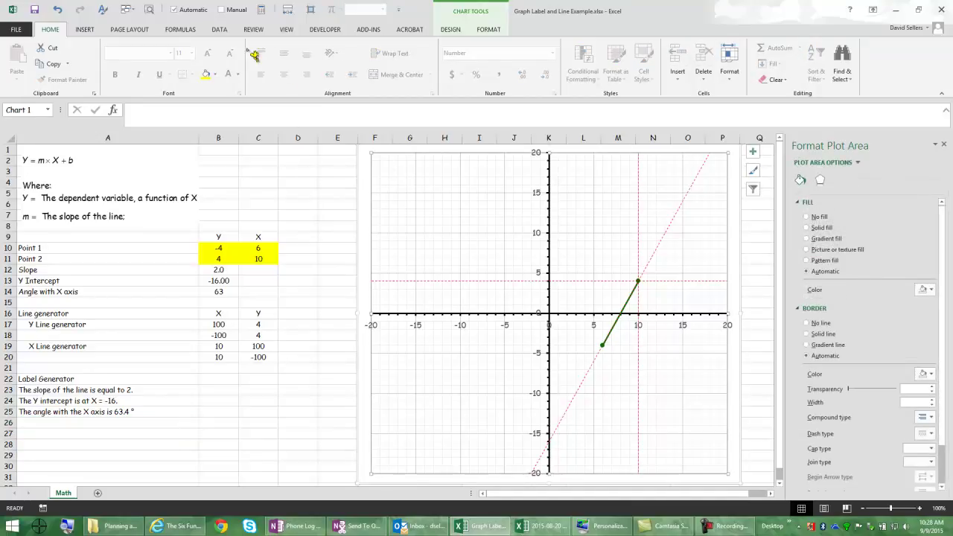
left_click(85, 31)
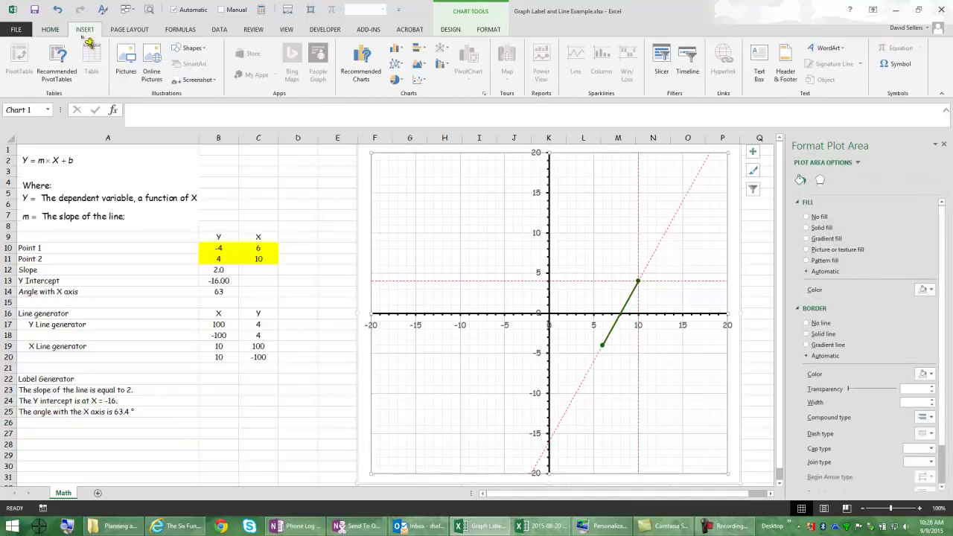
left_click(208, 51)
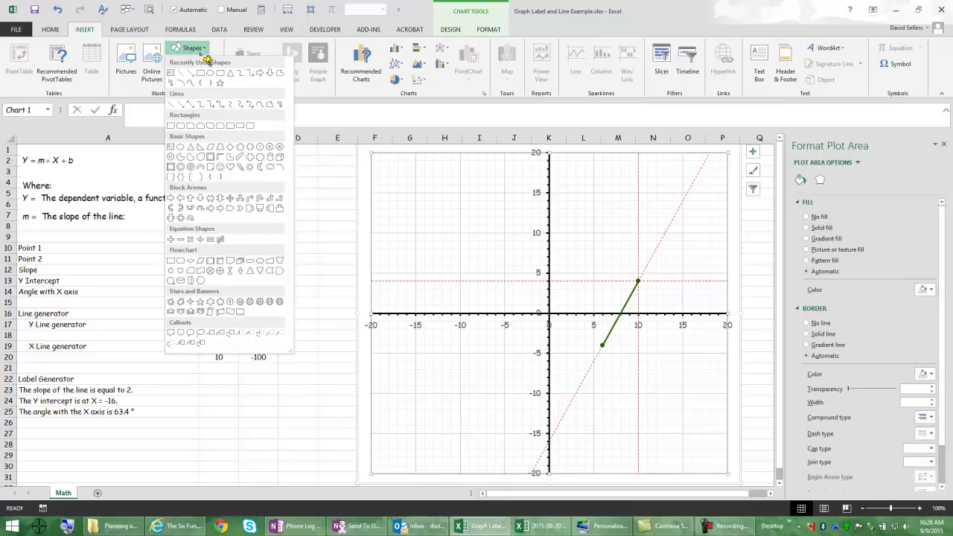
left_click(170, 76)
mouse_move(384, 158)
left_mouse_down()
mouse_move(425, 181)
mouse_move(478, 178)
left_mouse_up()
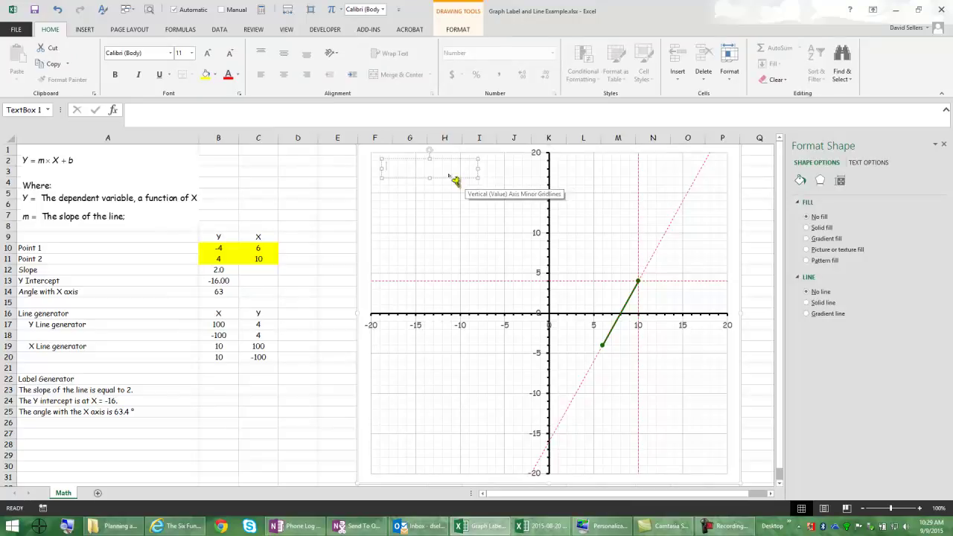
- Link the chart's text box to cell A23 and resize it to fit the slope label on one line
left_click(180, 112)
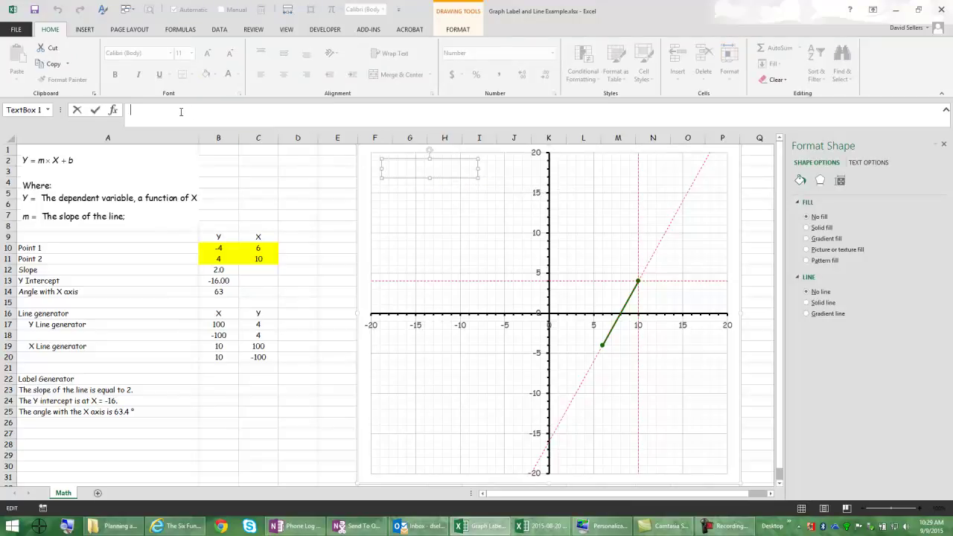
type("=")
left_click(96, 390)
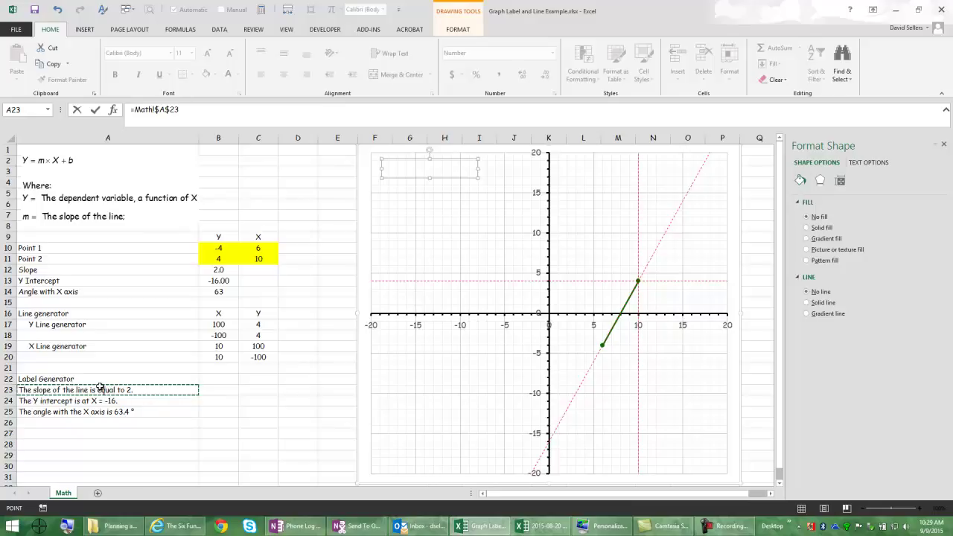
key("Return")
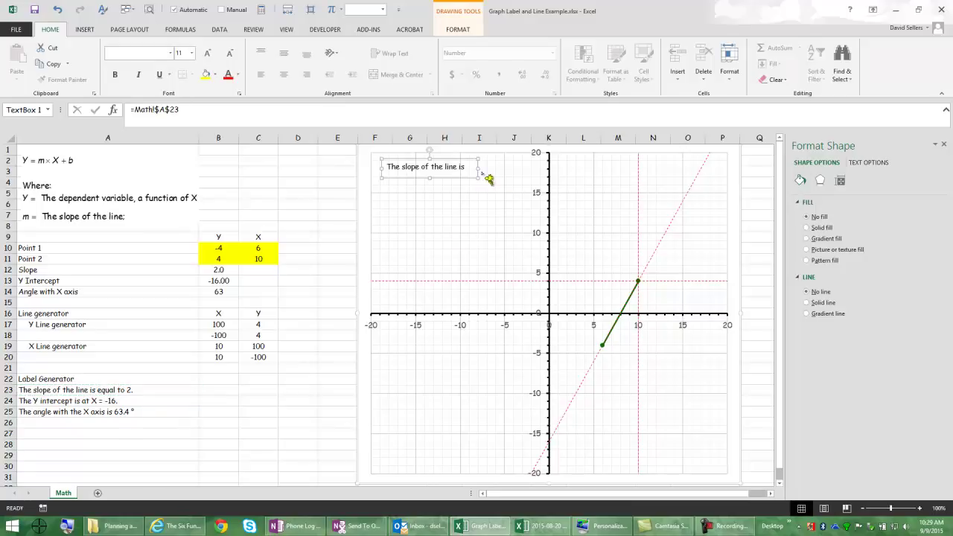
left_click_drag(487, 169, 516, 169)
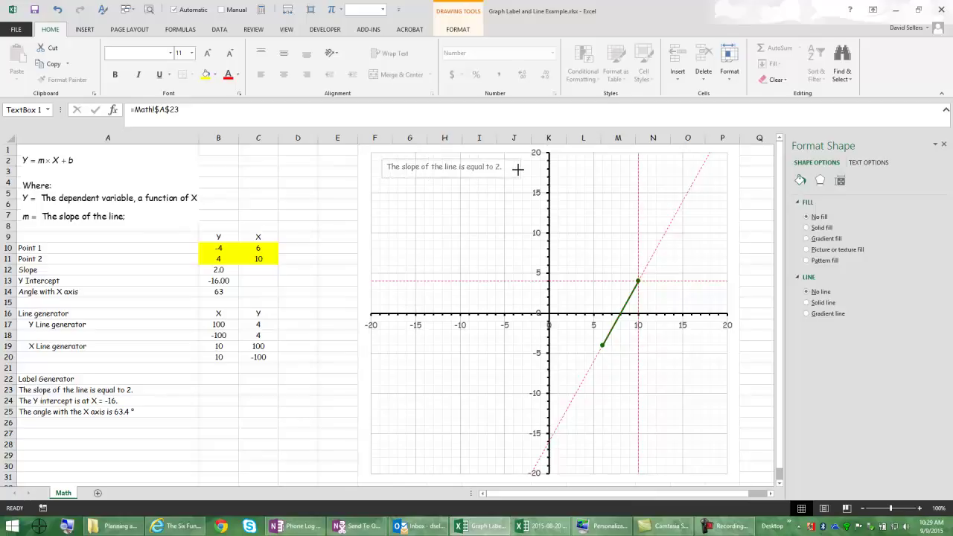
left_click(470, 179)
left_click(442, 176)
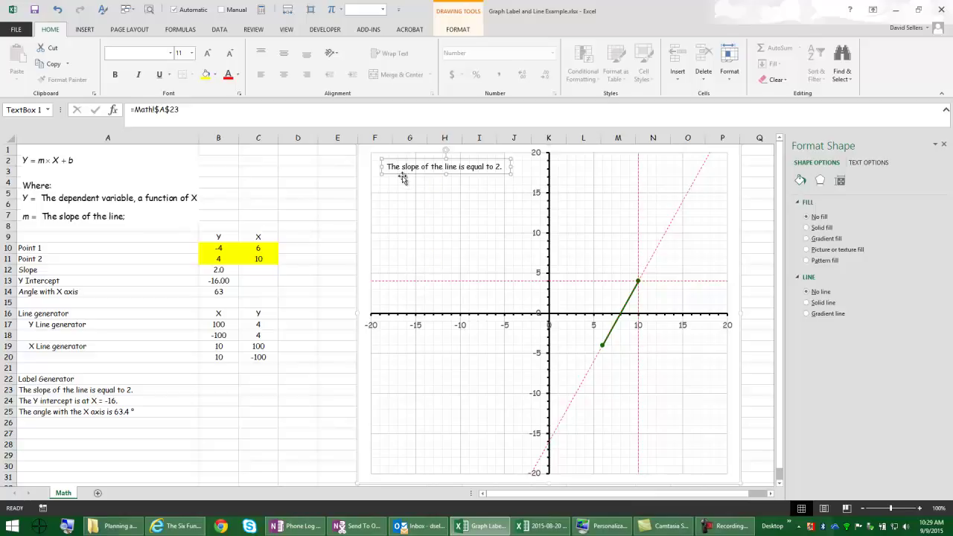
- Duplicate the slope label text box within the chart and place the copy just below the original
key("ctrl+c")
key("ctrl+v")
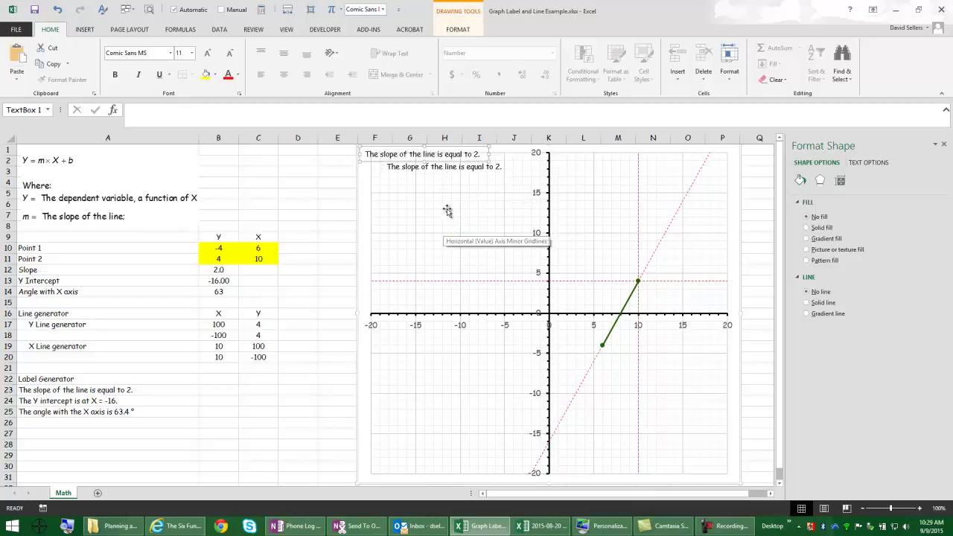
left_click_drag(372, 159, 410, 195)
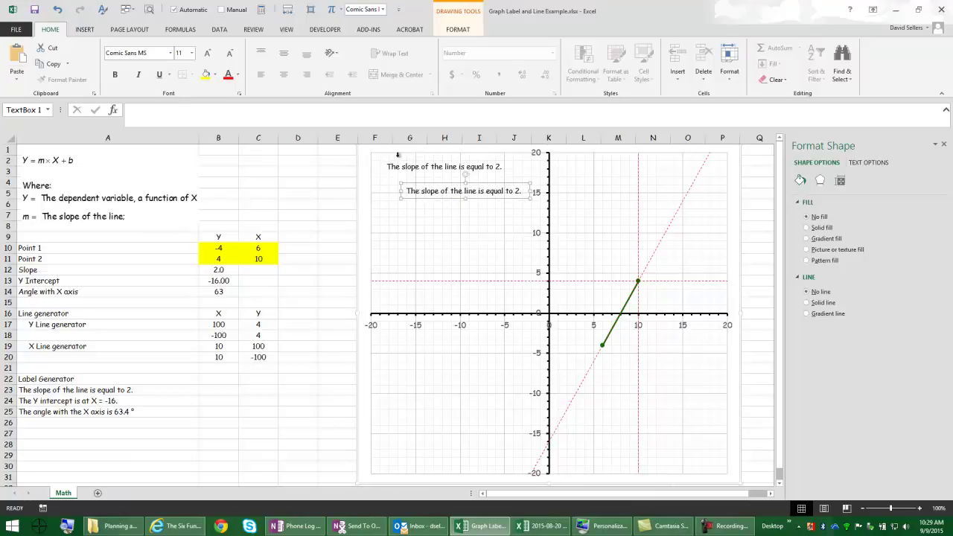
- Clear the copied text box and link it to the Y intercept label in cell A24
triple_click(476, 193)
key("Delete")
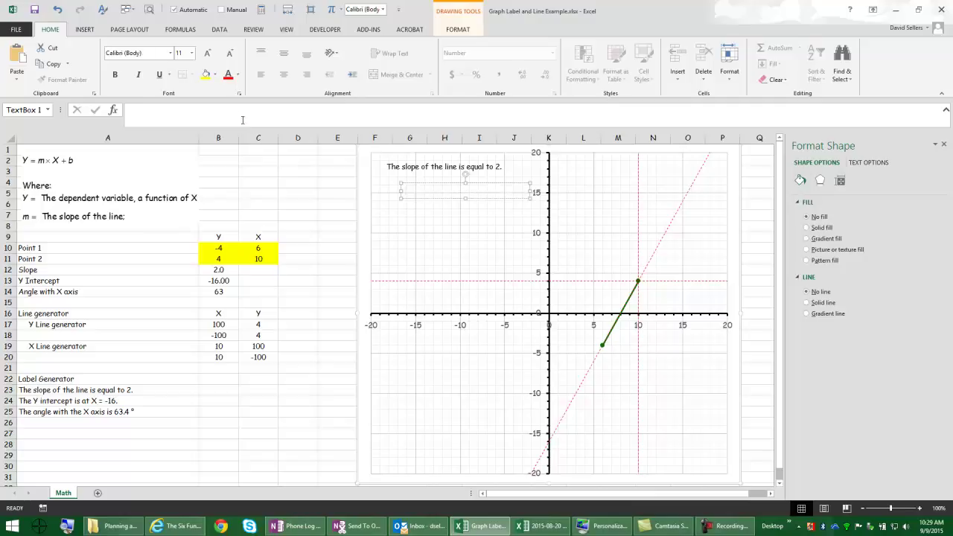
left_click(141, 110)
type("=")
left_click(106, 403)
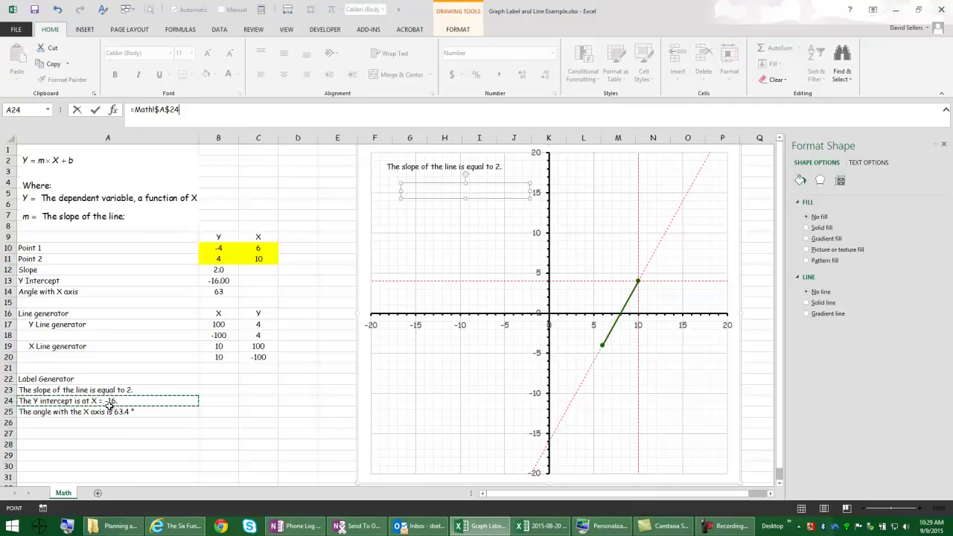
key("Return")
- Paste another copy of the slope label into the chart and place it below the Y intercept label
left_click(428, 244)
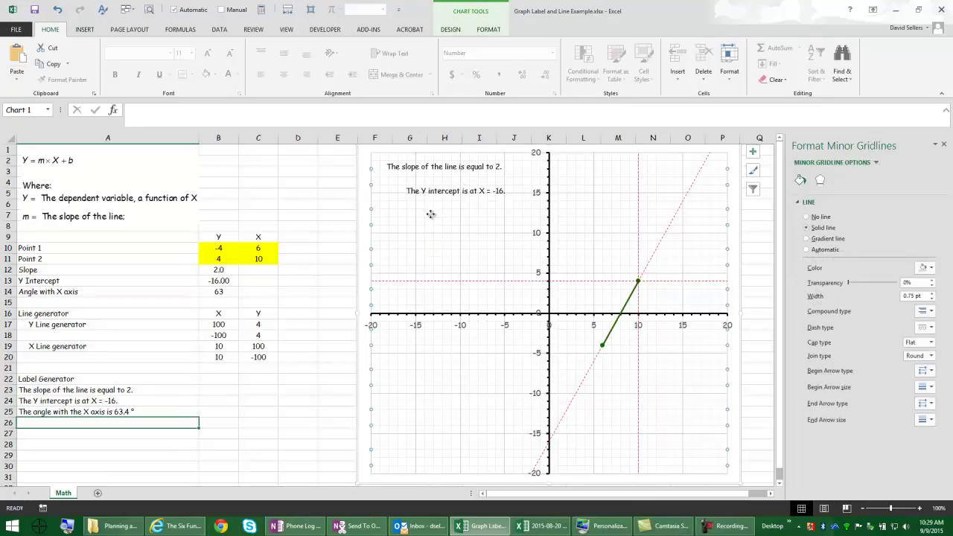
left_click(431, 218)
key("ctrl+v")
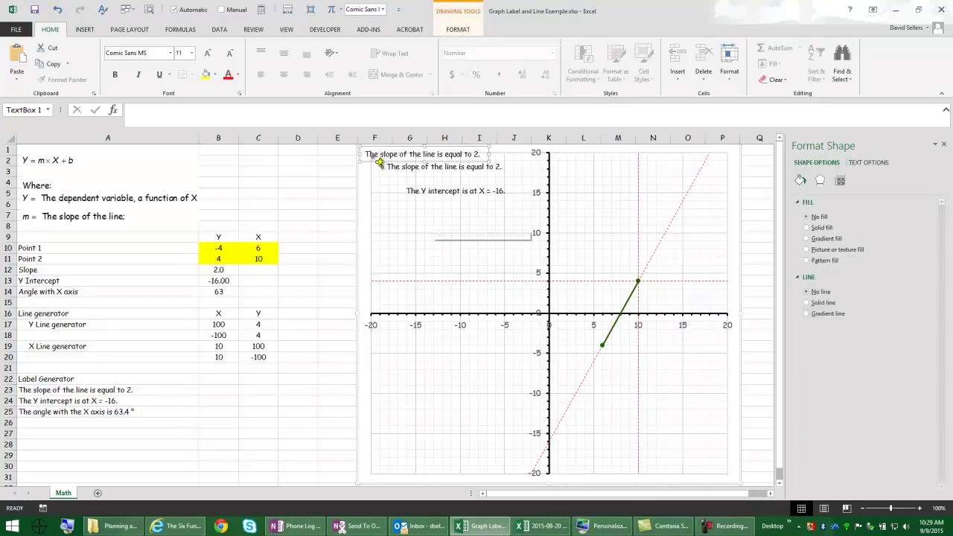
mouse_move(374, 163)
left_mouse_down()
mouse_move(422, 228)
mouse_move(422, 217)
mouse_move(536, 222)
left_mouse_up()
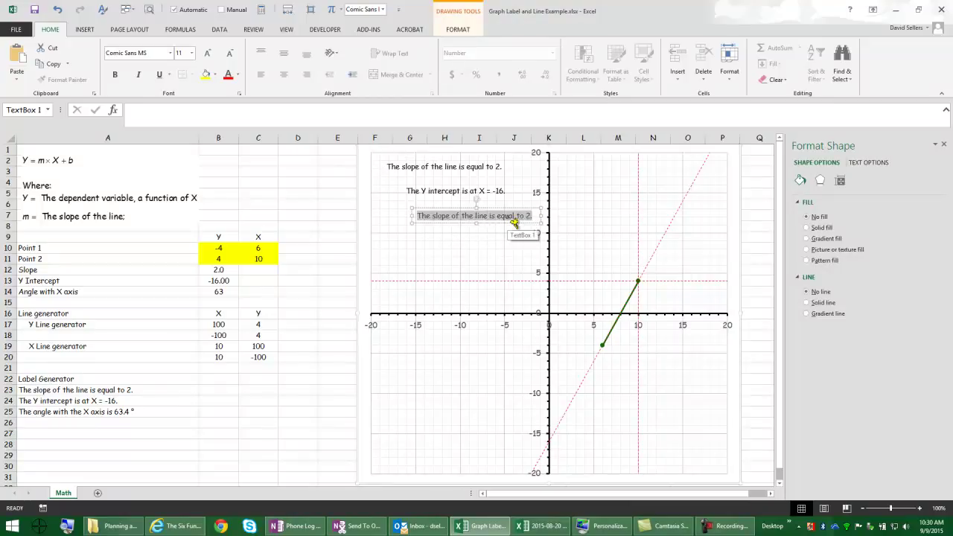
- Clear the newest text box and link it to the angle label in cell A25
key("Delete")
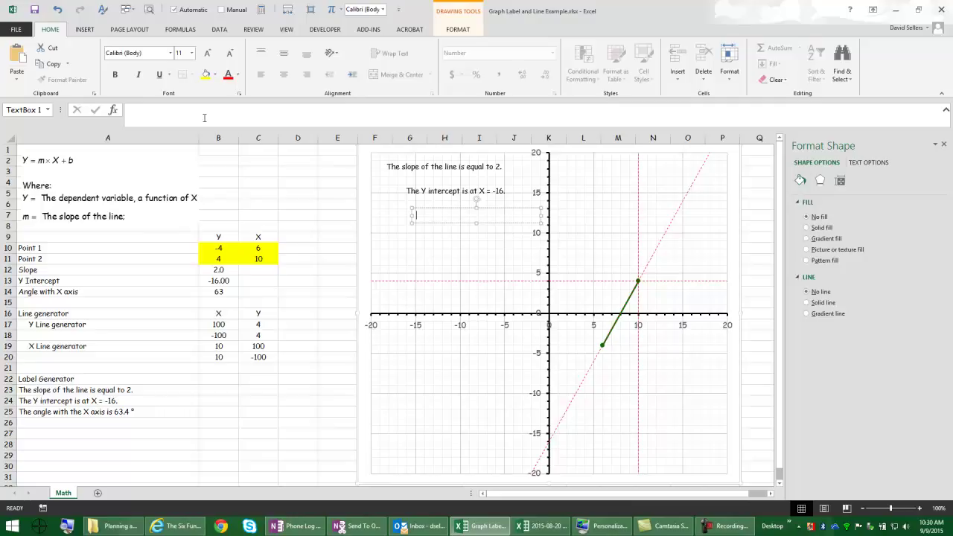
type("=")
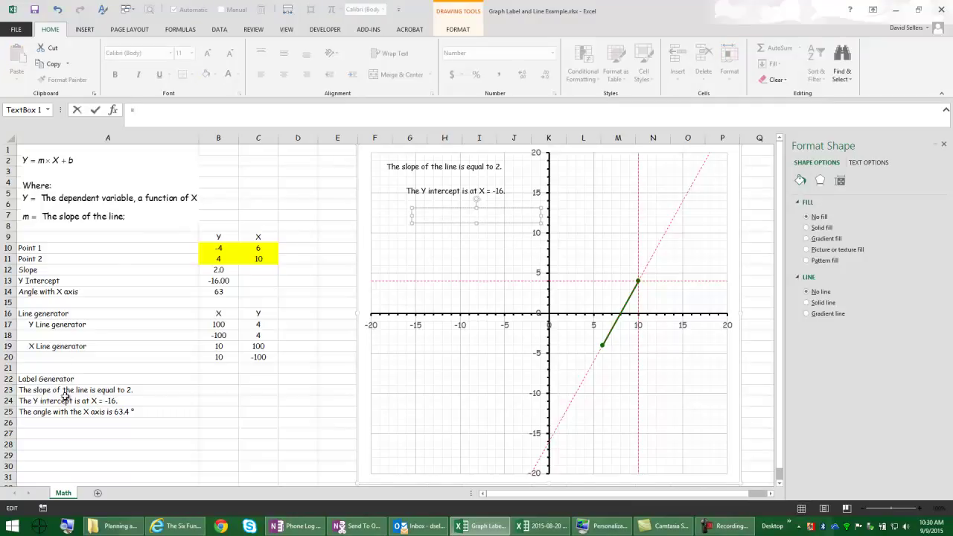
left_click(73, 414)
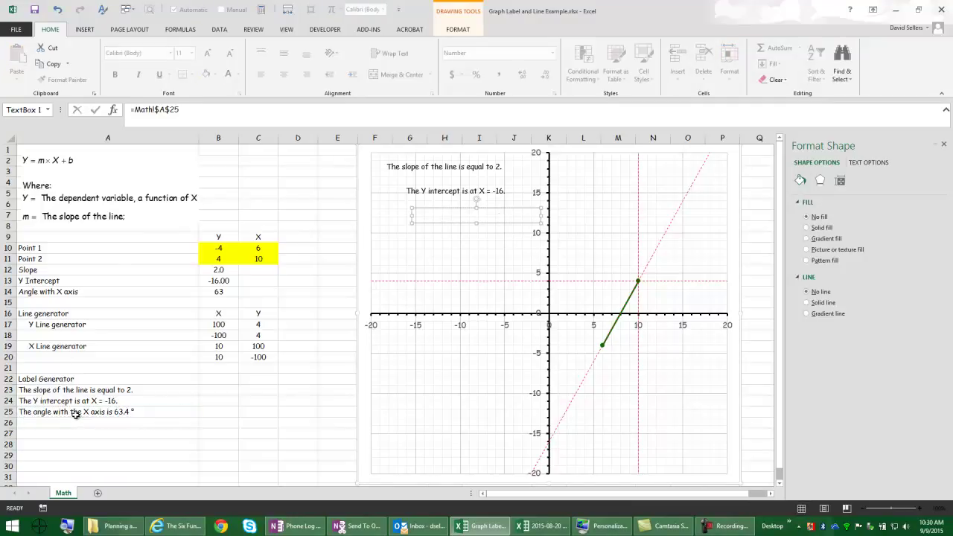
- Commit the angle label's link, and move the Y intercept and angle labels closer together beneath the slope label in the chart
key("Return")
left_click(452, 192)
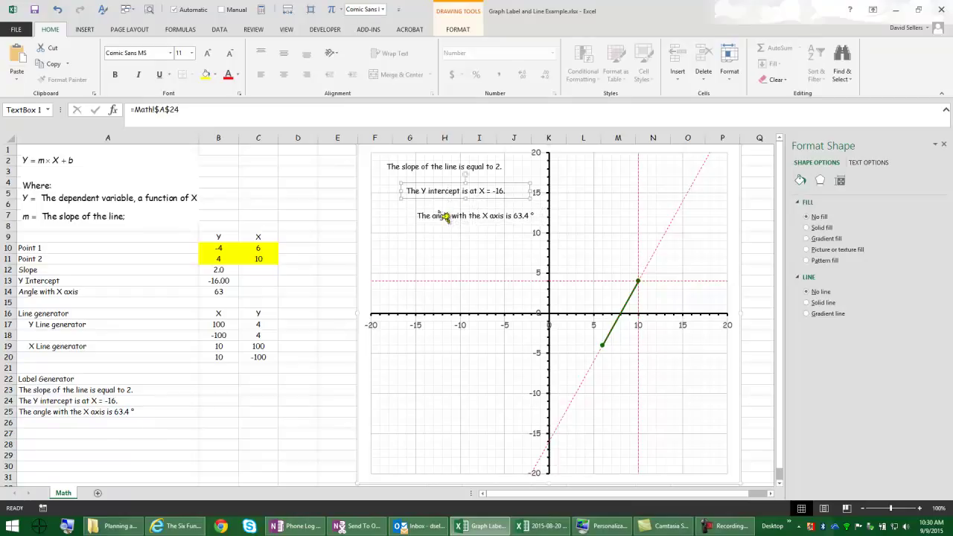
left_click(442, 217)
left_click_drag(445, 223, 420, 202)
left_click(445, 190)
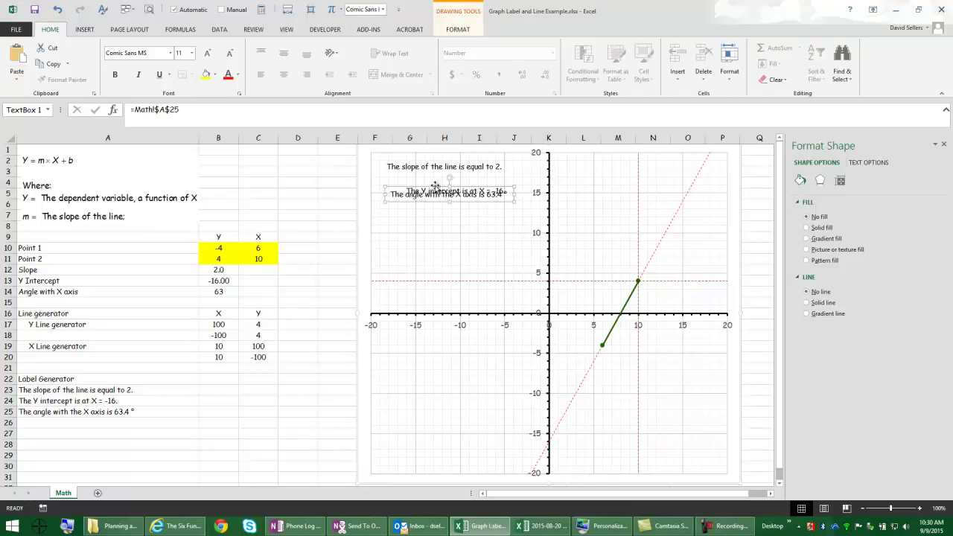
left_click(439, 195)
left_click(413, 197)
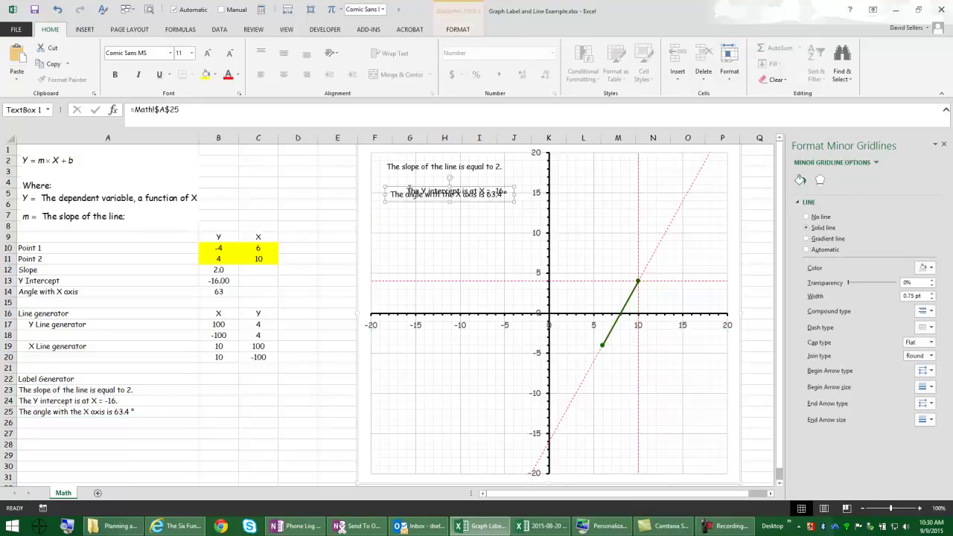
left_click_drag(409, 204, 421, 172)
left_click(412, 189)
left_click(418, 200)
left_click_drag(416, 195, 417, 190)
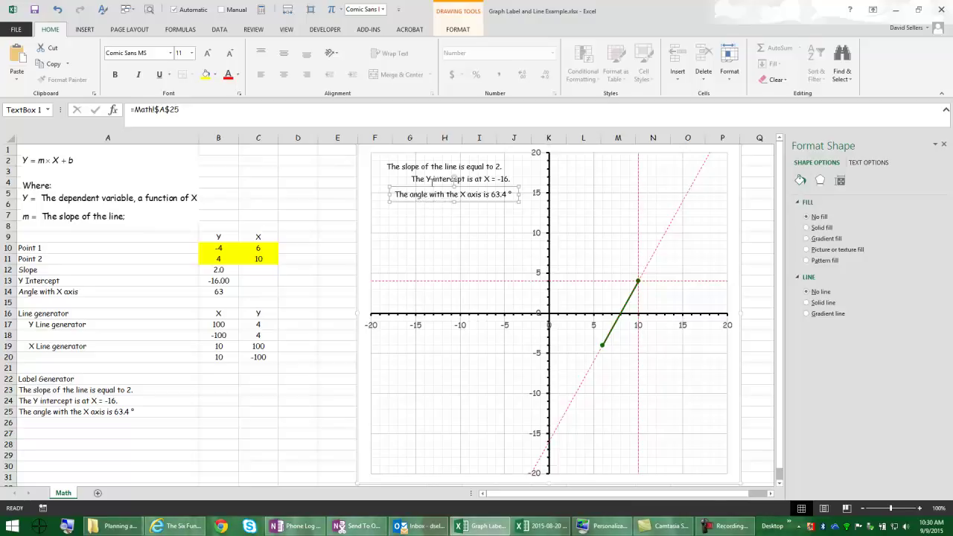
- Select the slope, Y intercept and angle label text boxes together and align their left edges
left_click(405, 189)
left_click(400, 166)
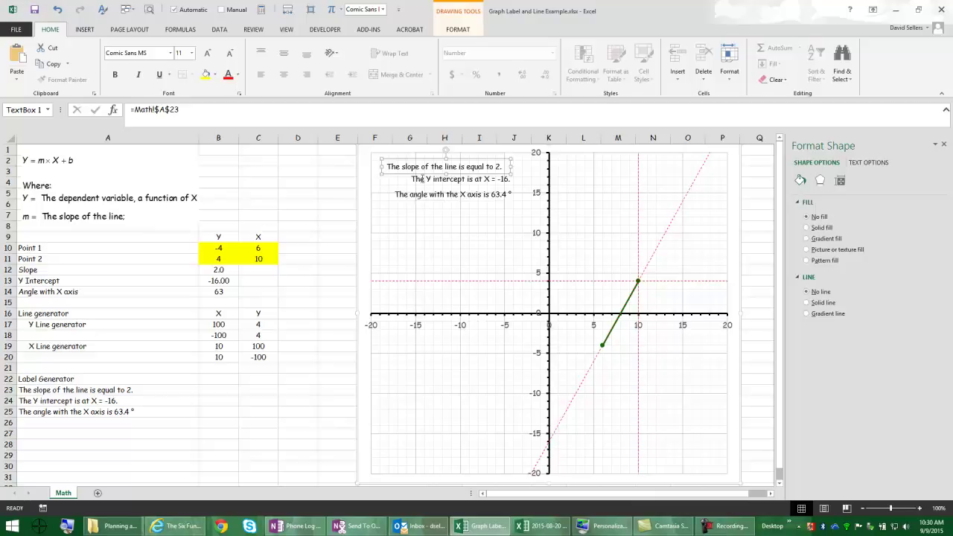
left_click(435, 178)
left_click(438, 195)
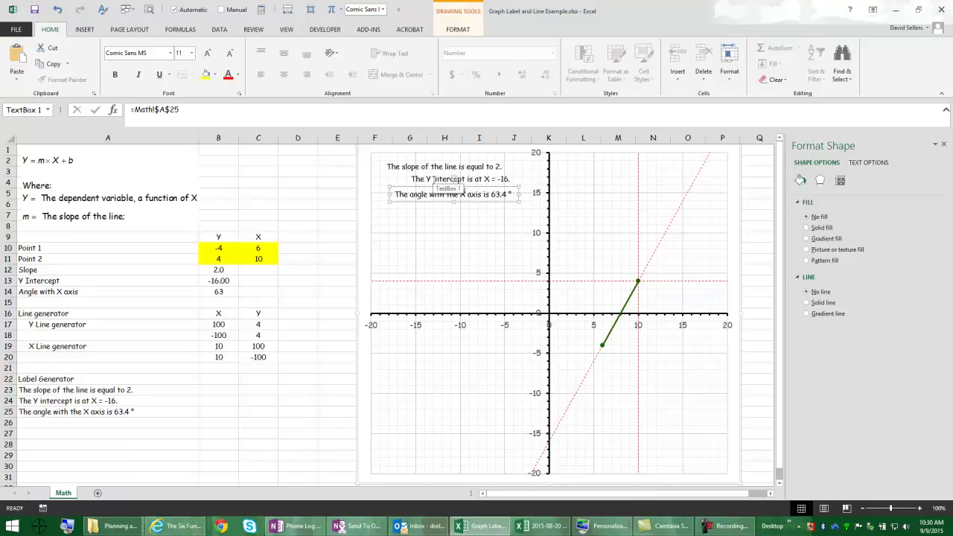
left_click(435, 178, "shift")
left_click(398, 166, "shift")
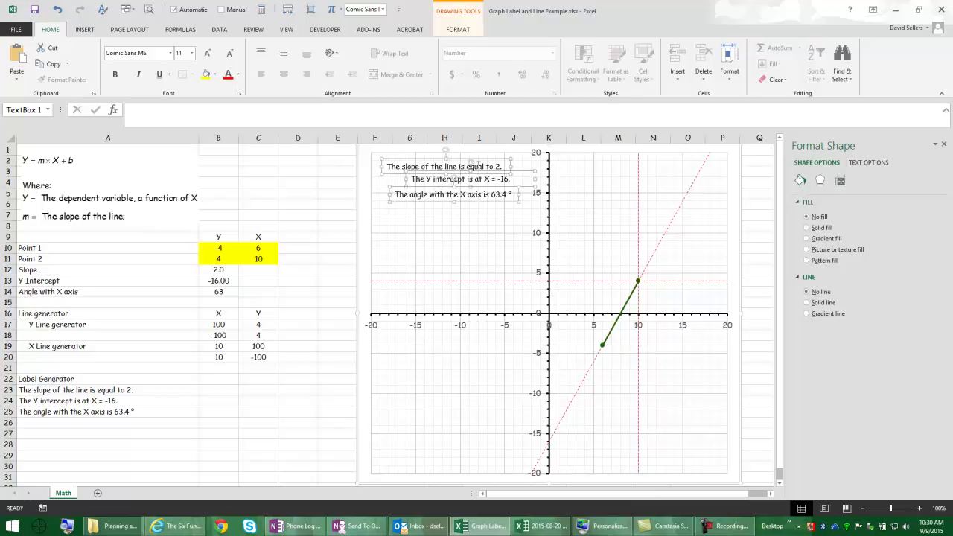
left_click(459, 31)
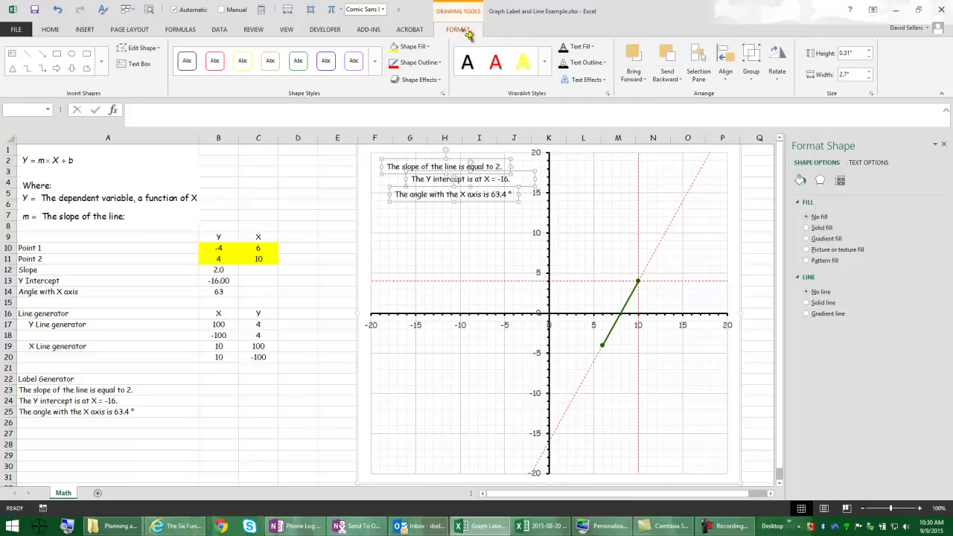
left_click(730, 80)
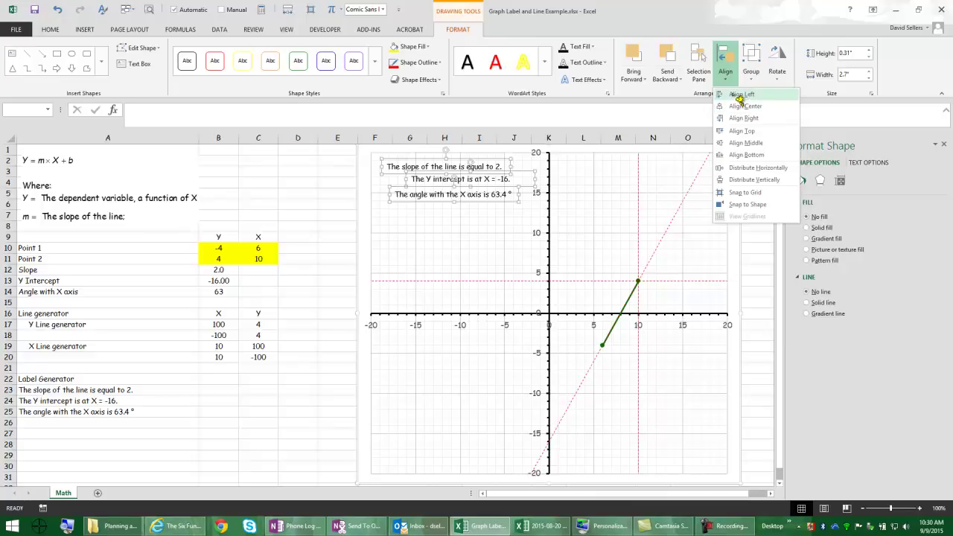
left_click(740, 94)
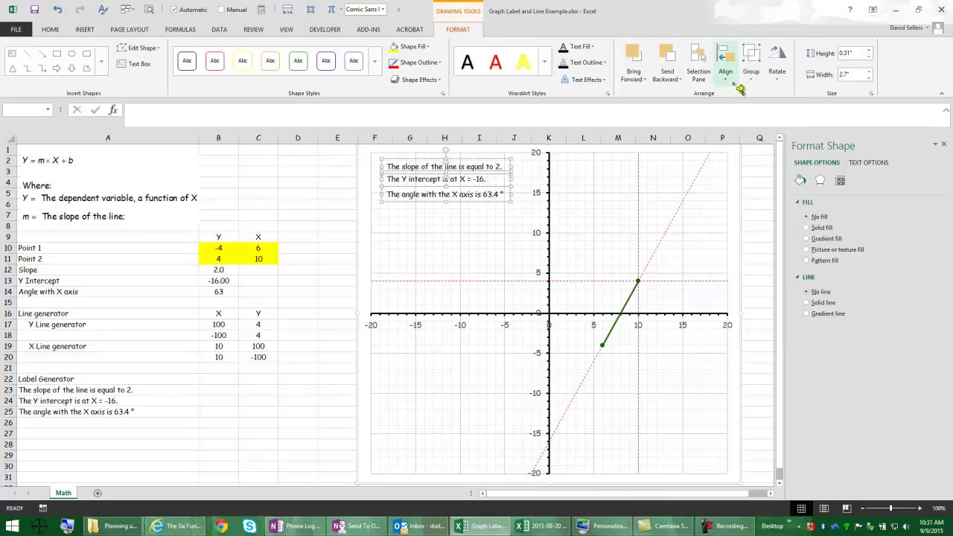
- Distribute the three selected label text boxes vertically and deselect them
left_click(726, 75)
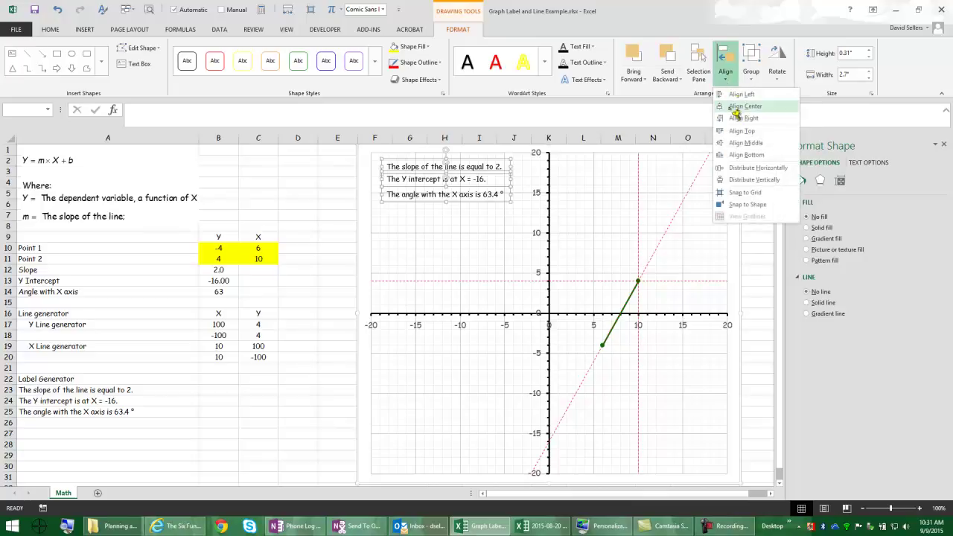
left_click(739, 183)
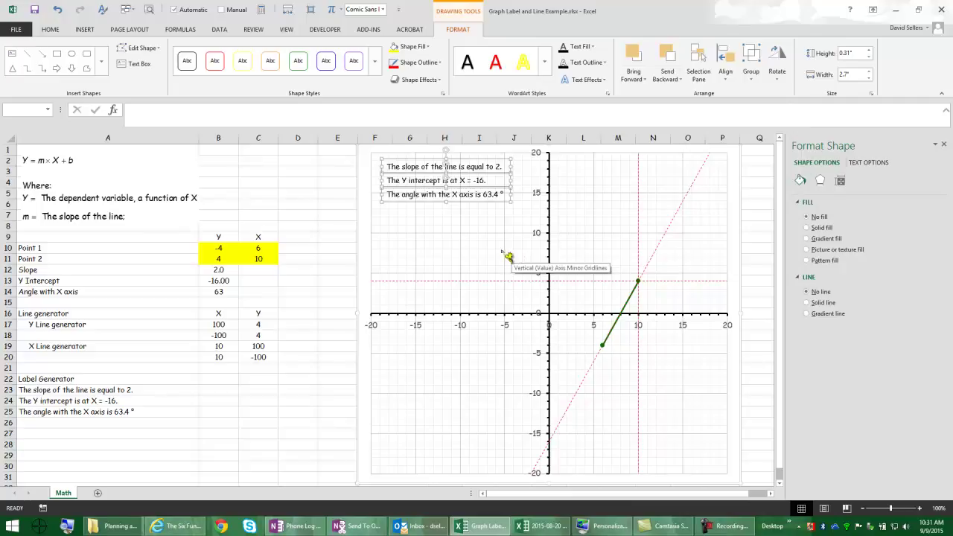
left_click(325, 207)
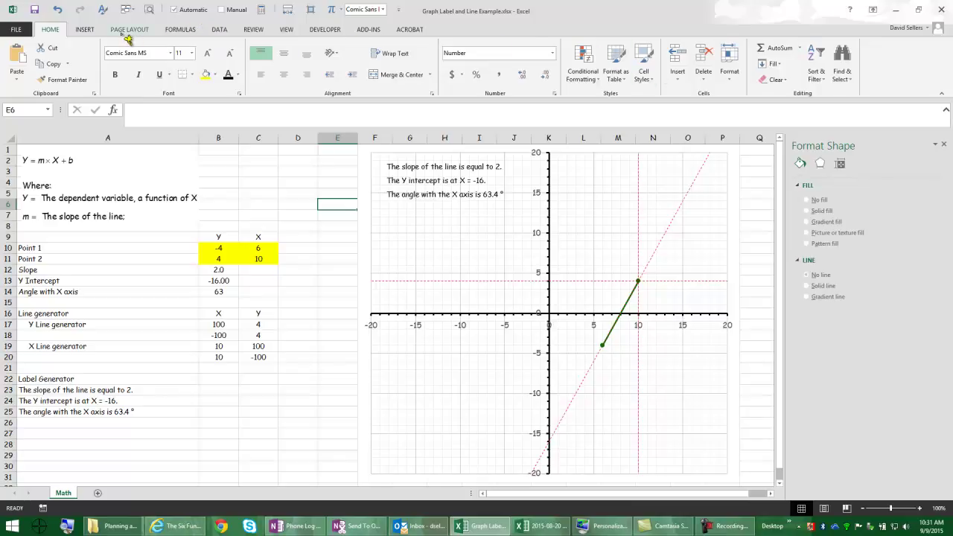
- Draw a rectangle about 1.07" high and 2.74" wide covering the three labels in the chart
left_click(85, 30)
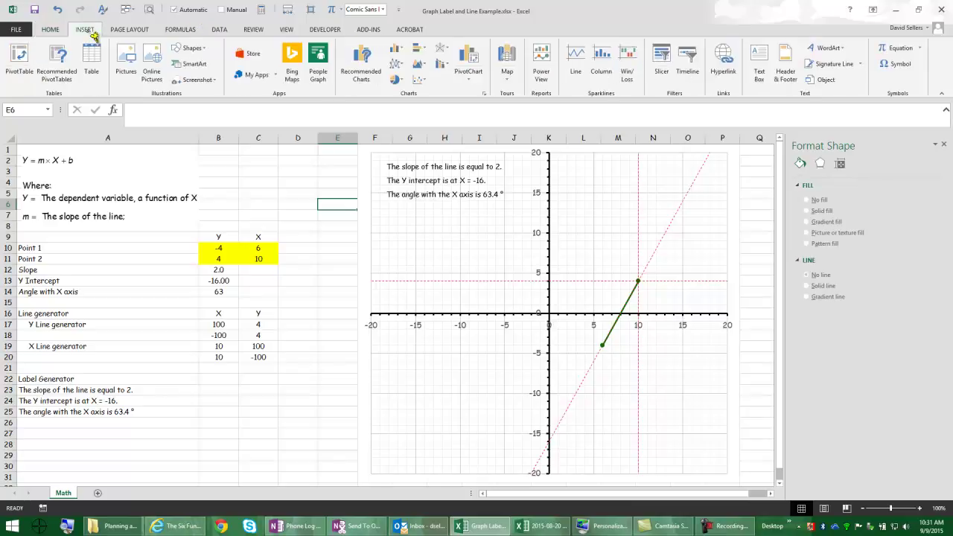
left_click(192, 47)
left_click(210, 78)
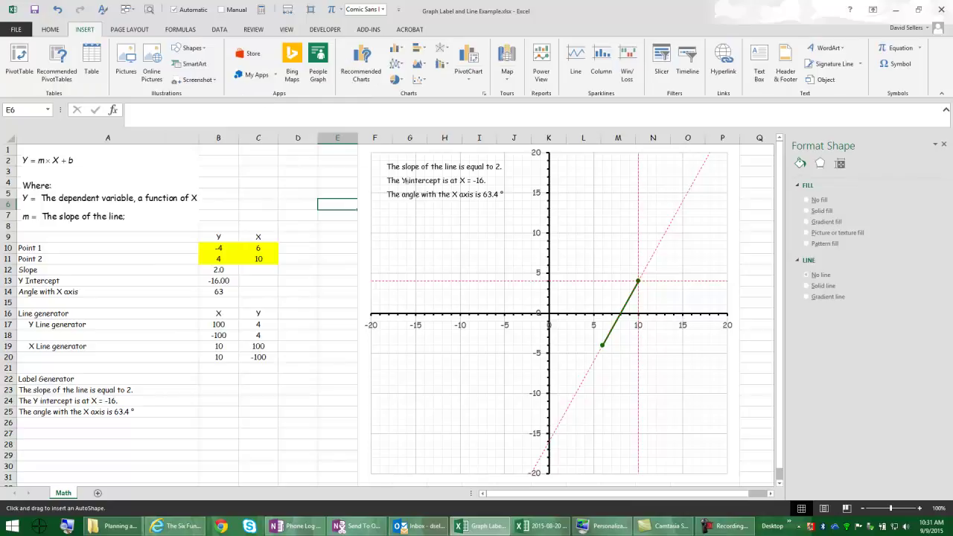
mouse_move(380, 158)
left_mouse_down()
mouse_move(488, 171)
mouse_move(463, 187)
mouse_move(528, 212)
mouse_move(510, 208)
left_mouse_up()
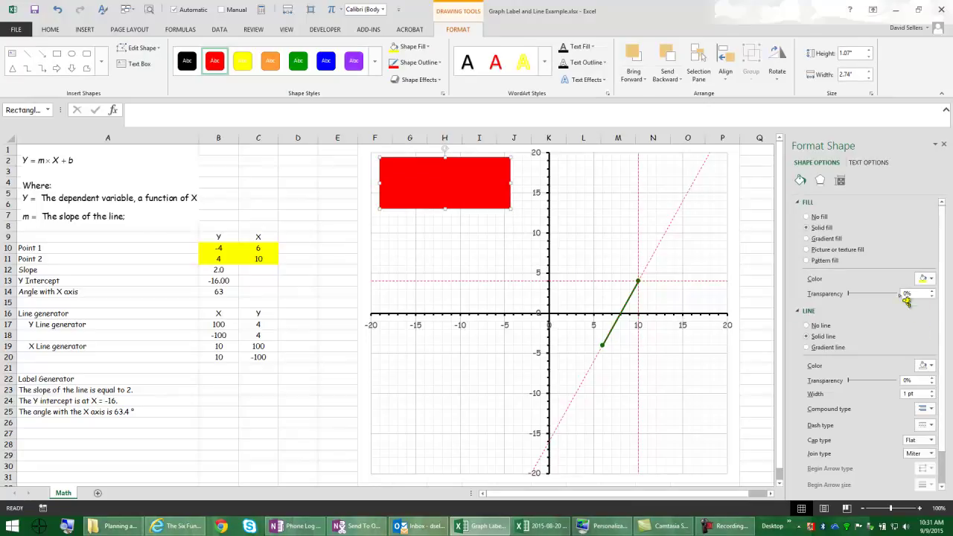
- Give the new rectangle a solid white fill and no outline
left_click(936, 282)
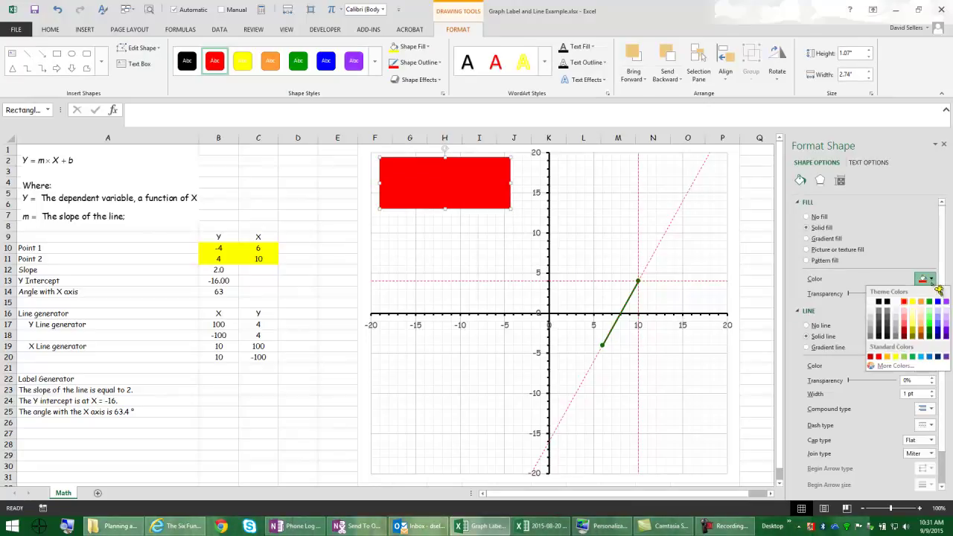
left_click(881, 308)
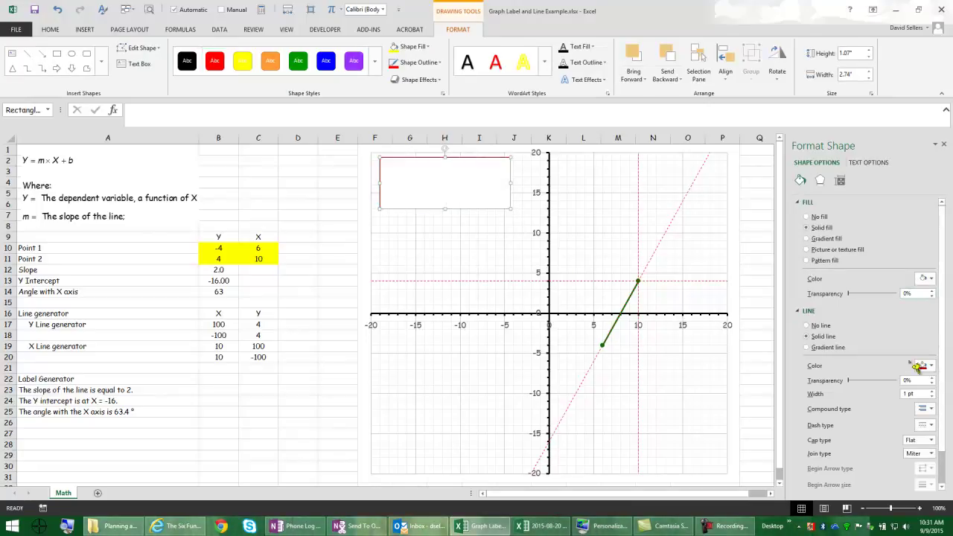
left_click(816, 326)
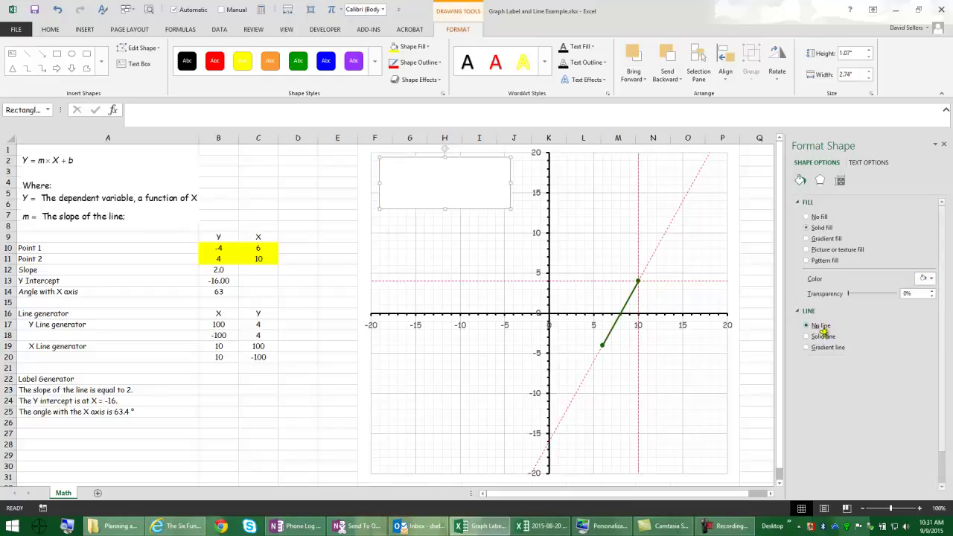
- Apply the first outer shadow preset to the white rectangle, with the shadow offset at 45°, and deselect the shape
left_click(842, 178)
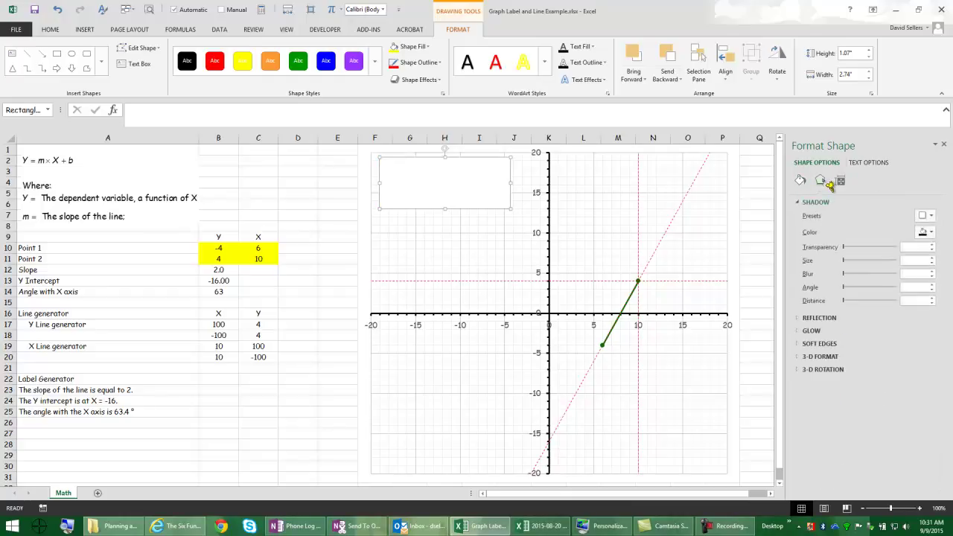
left_click(930, 216)
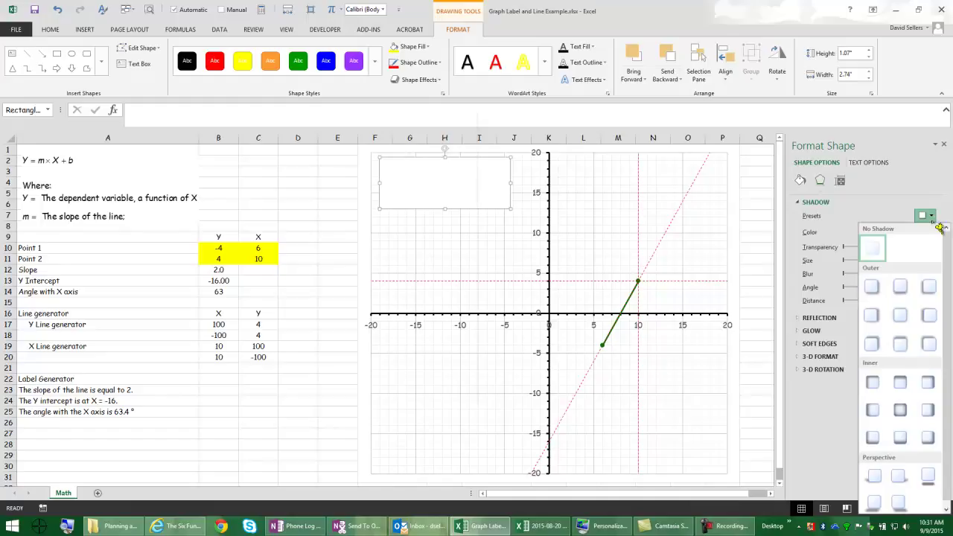
left_click(887, 298)
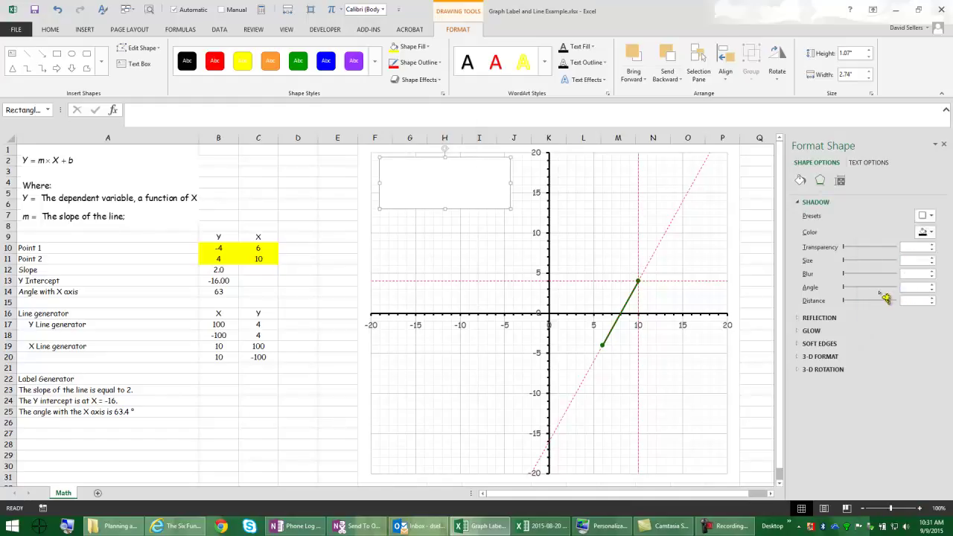
left_click(278, 172)
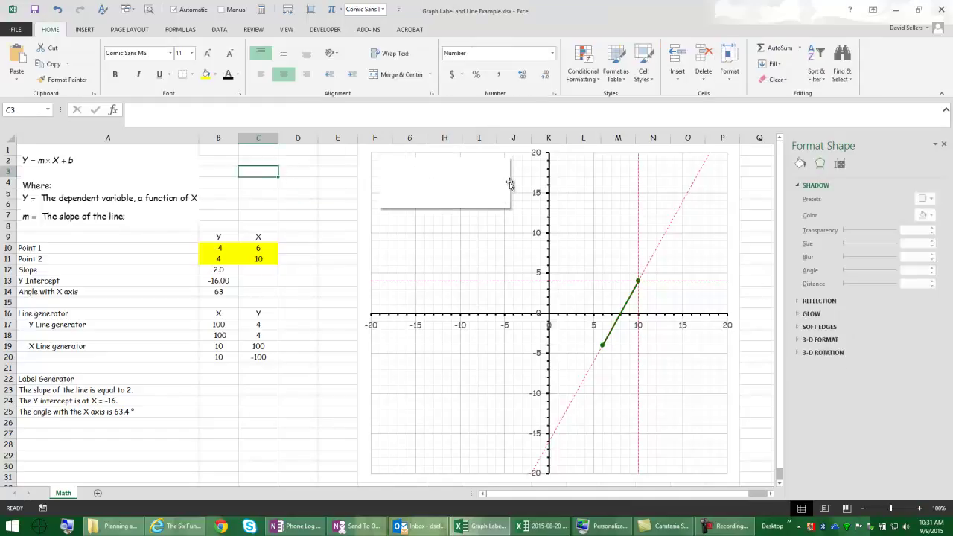
- Send the shadowed white rectangle backward behind the label text boxes
left_click(484, 211)
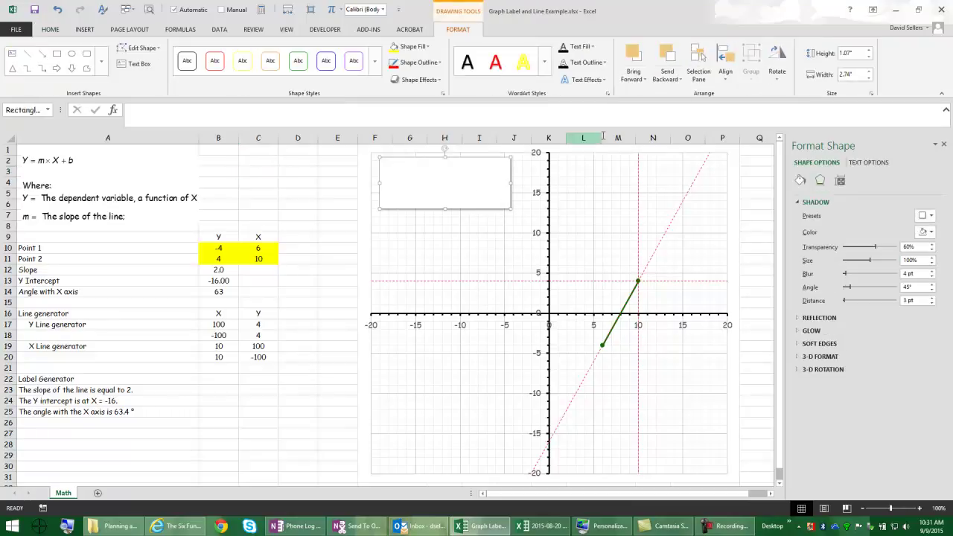
left_click(688, 80)
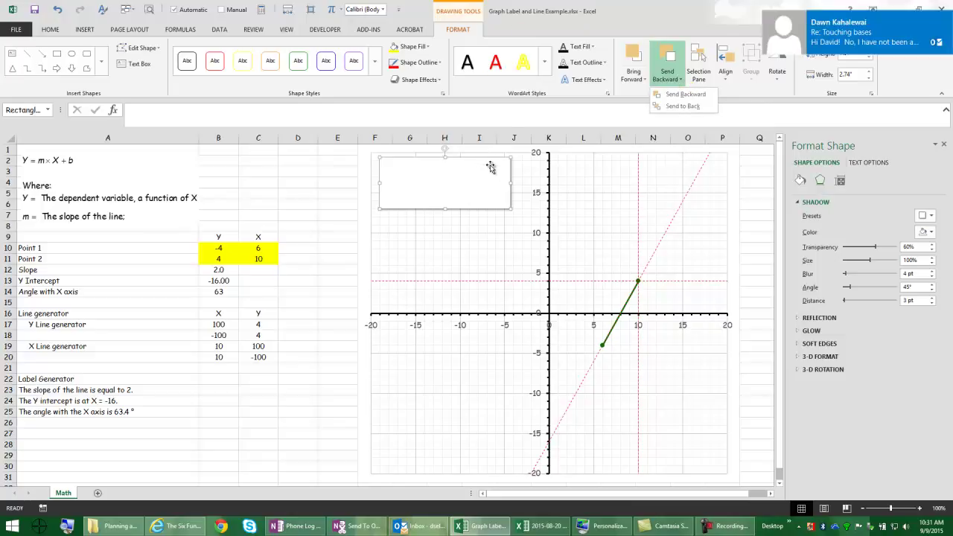
left_click(685, 94)
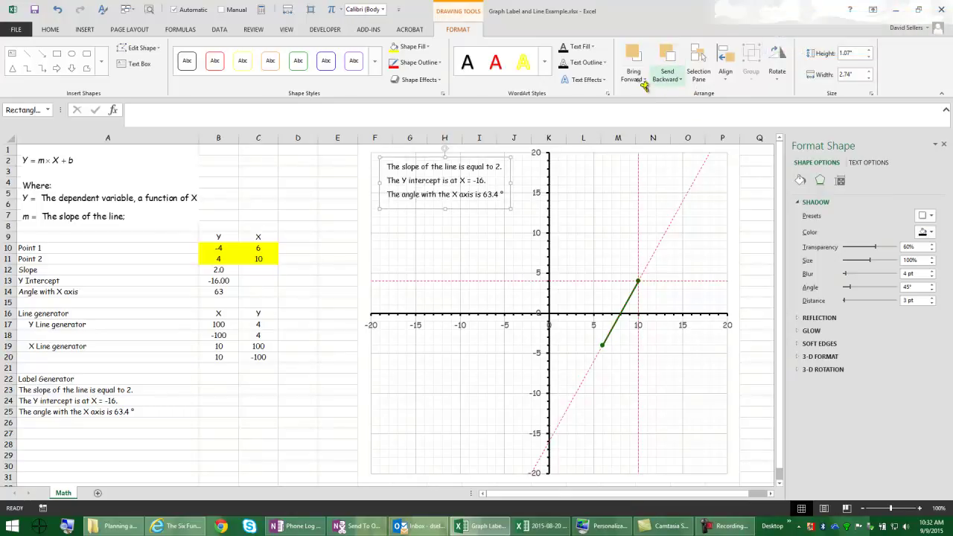
- Test the rectangle's stacking order by alternating Bring to Front and Send Backward, finishing with Send Backward, and select the plot area
left_click(646, 79)
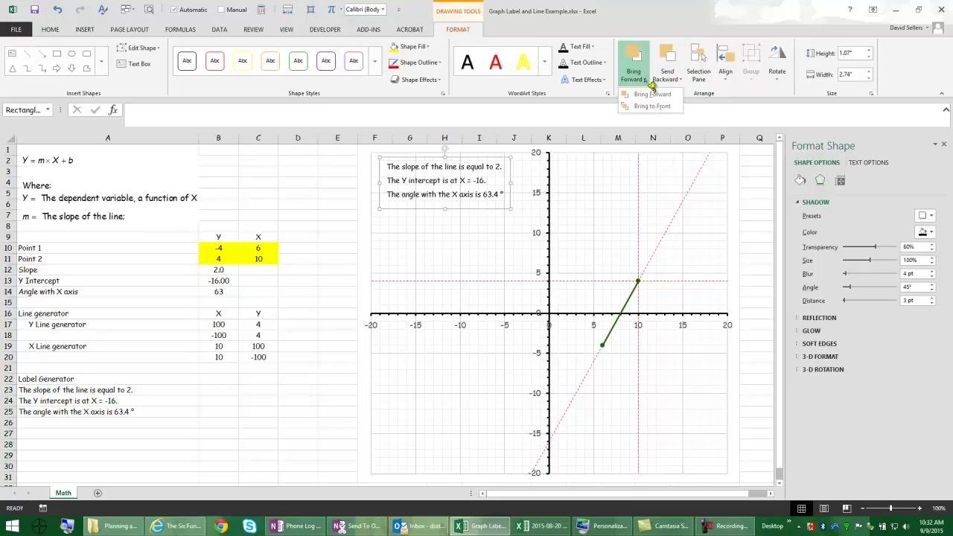
left_click(655, 106)
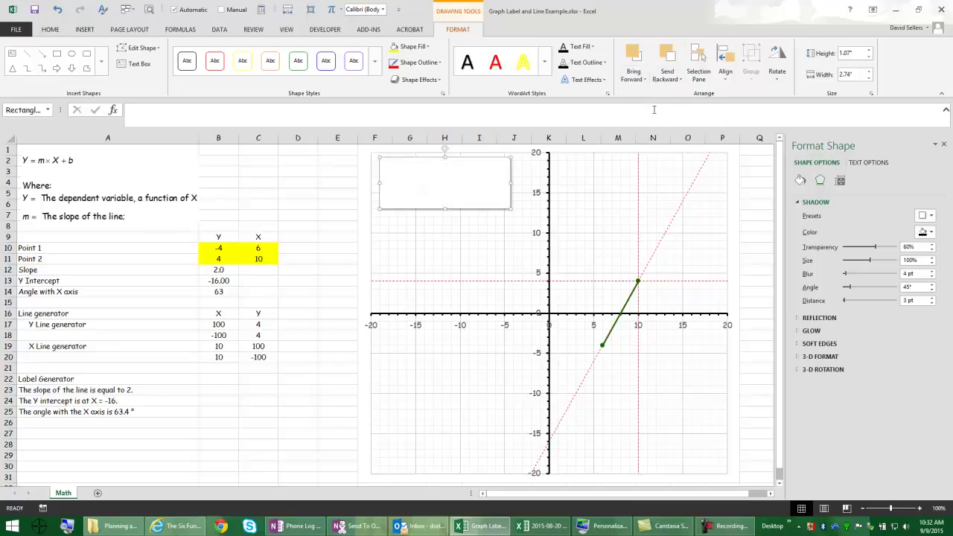
left_click(670, 57)
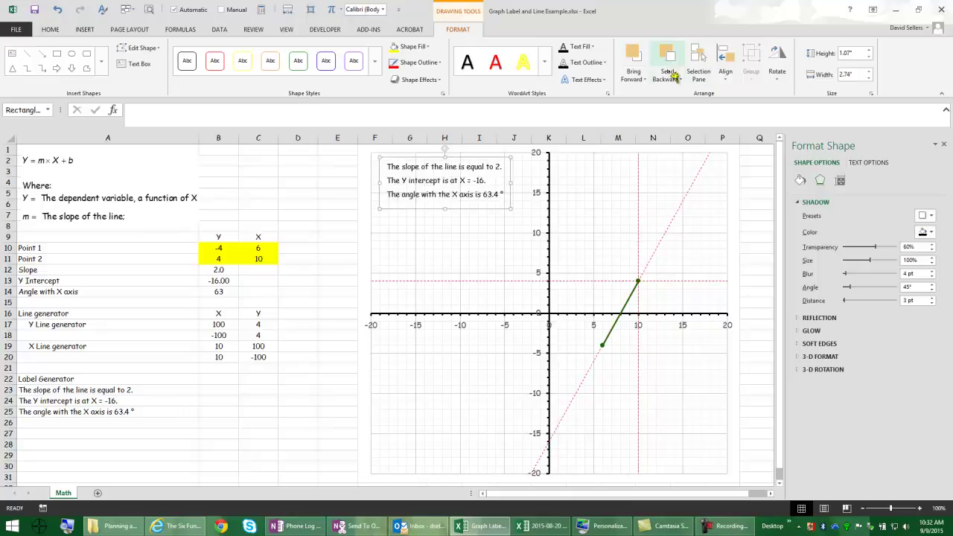
left_click(687, 81)
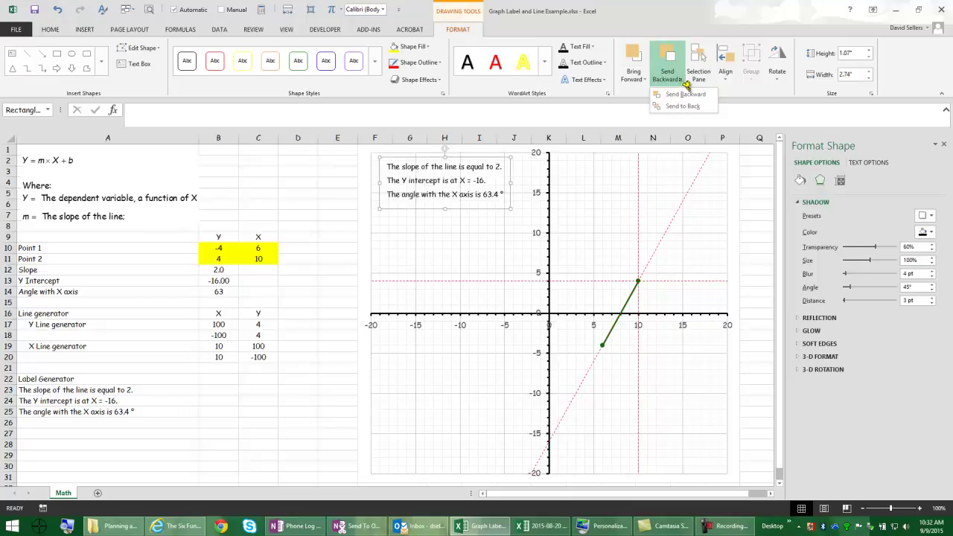
left_click(645, 80)
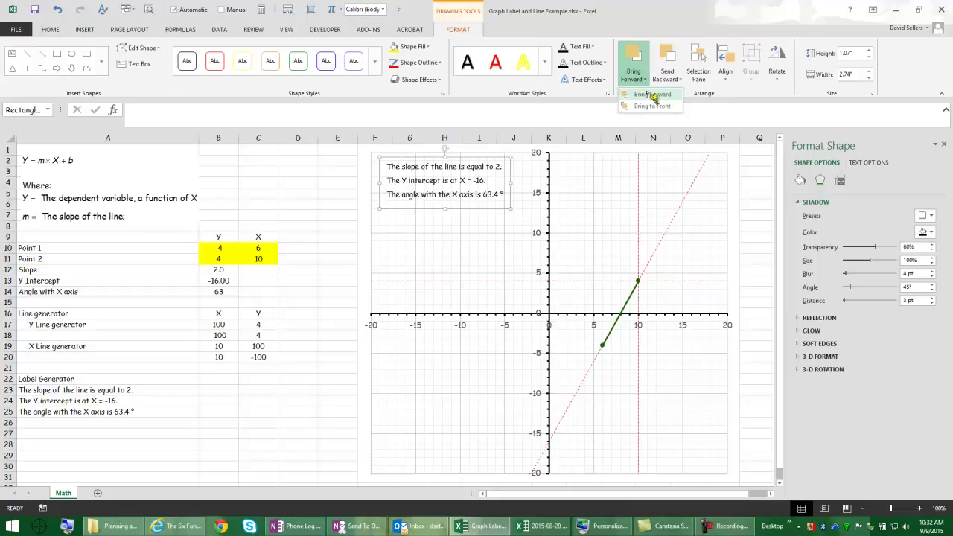
left_click(654, 106)
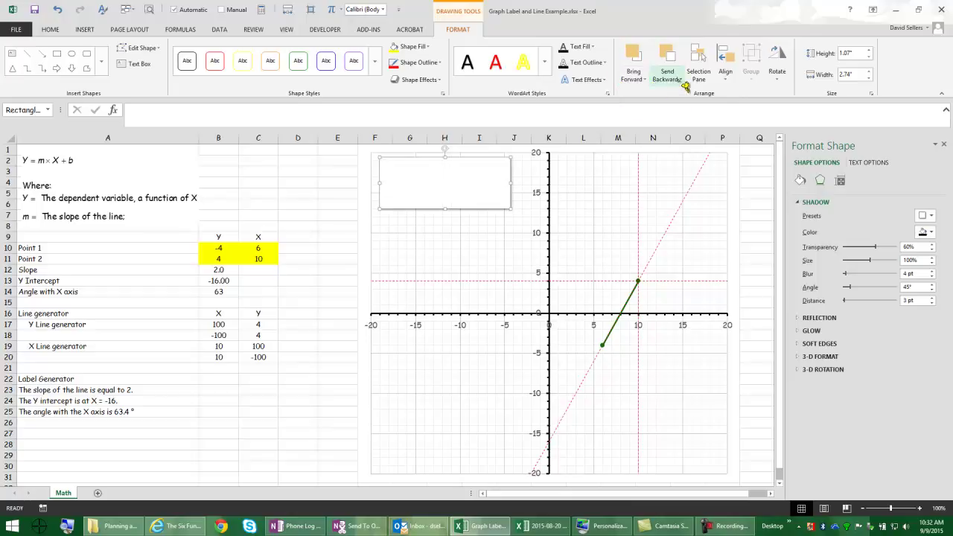
left_click(684, 83)
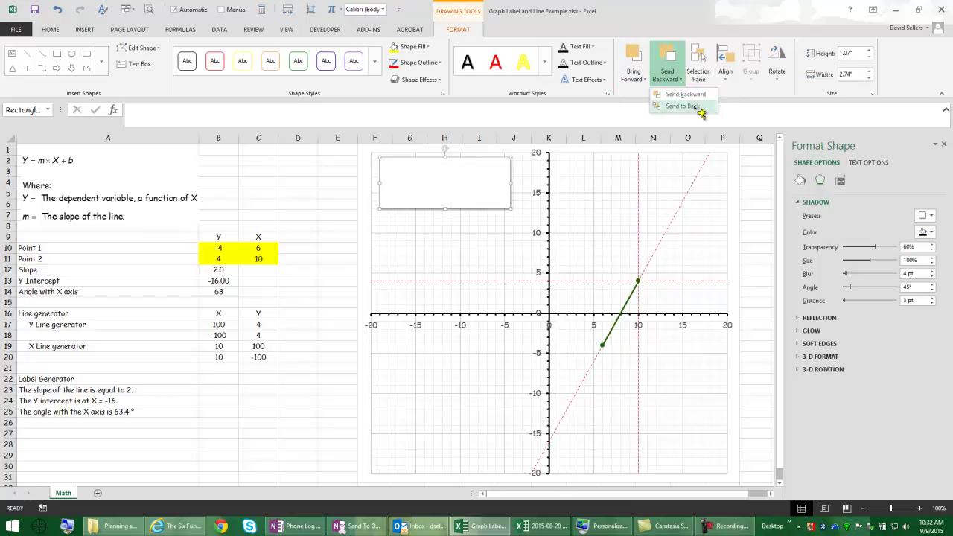
left_click(700, 98)
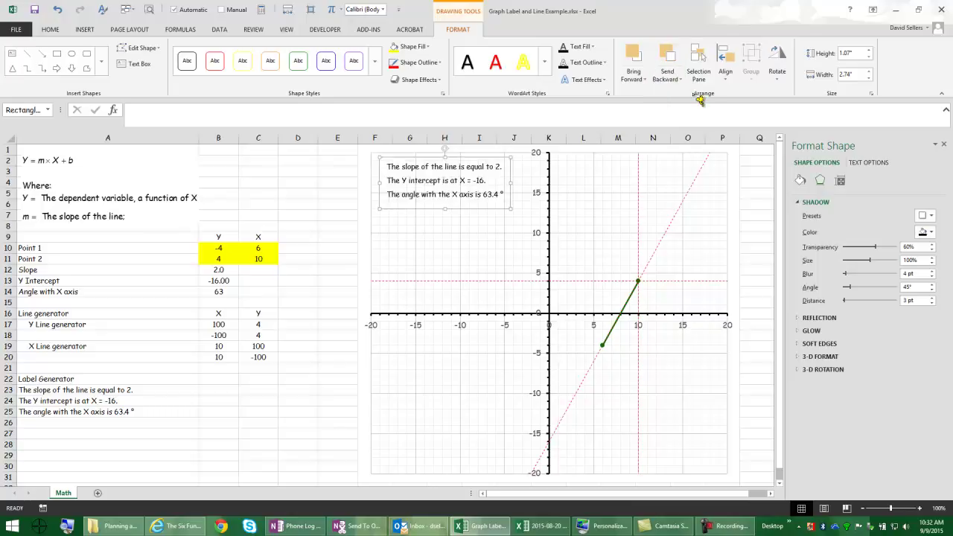
left_click(439, 240)
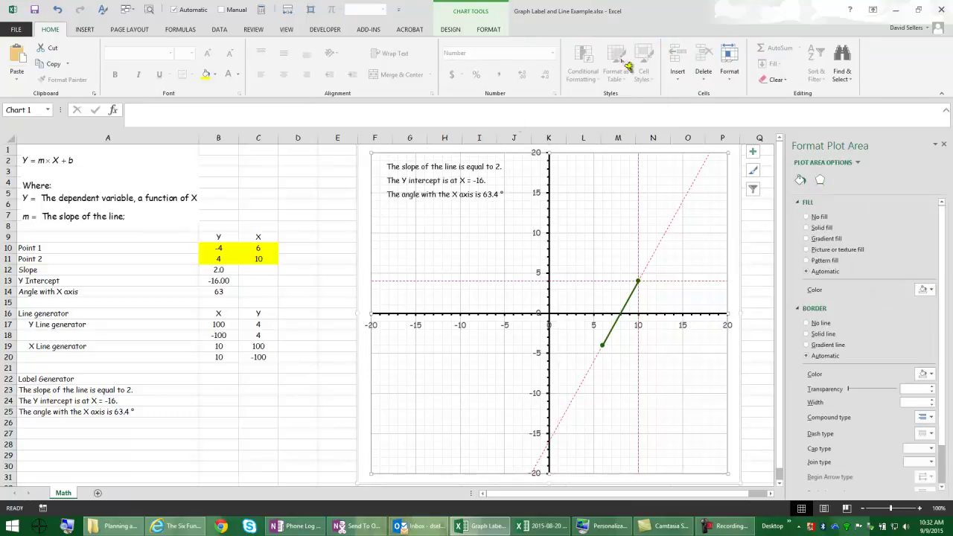
left_click(495, 31)
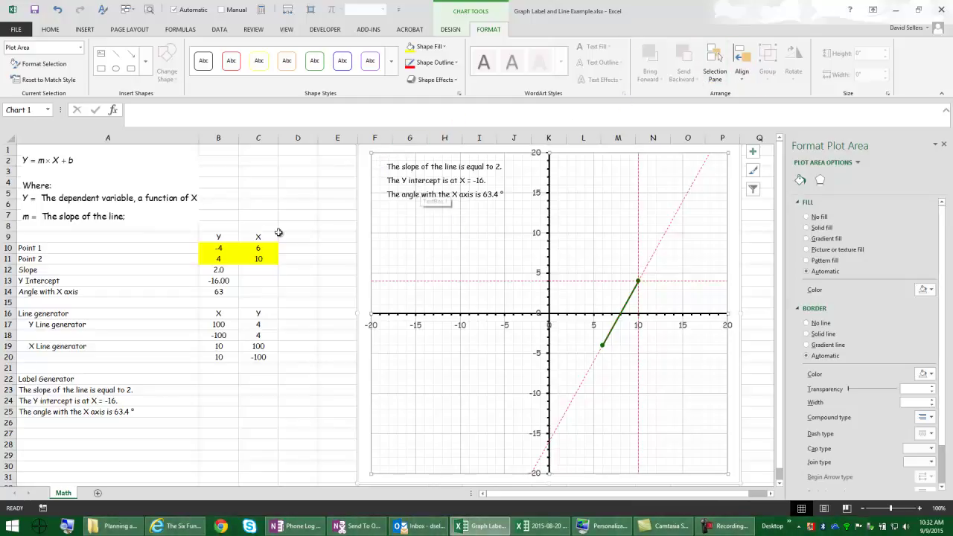
left_click(244, 248)
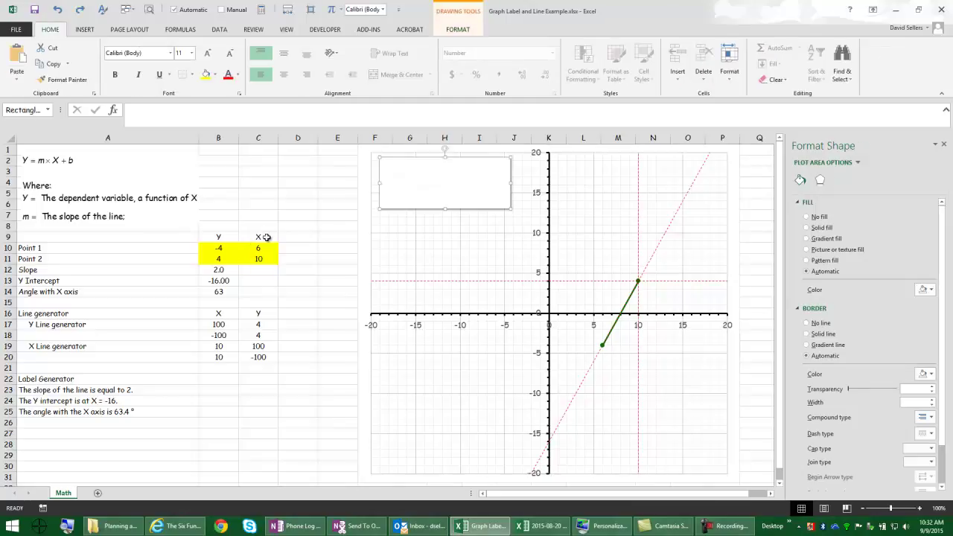
left_click(315, 187)
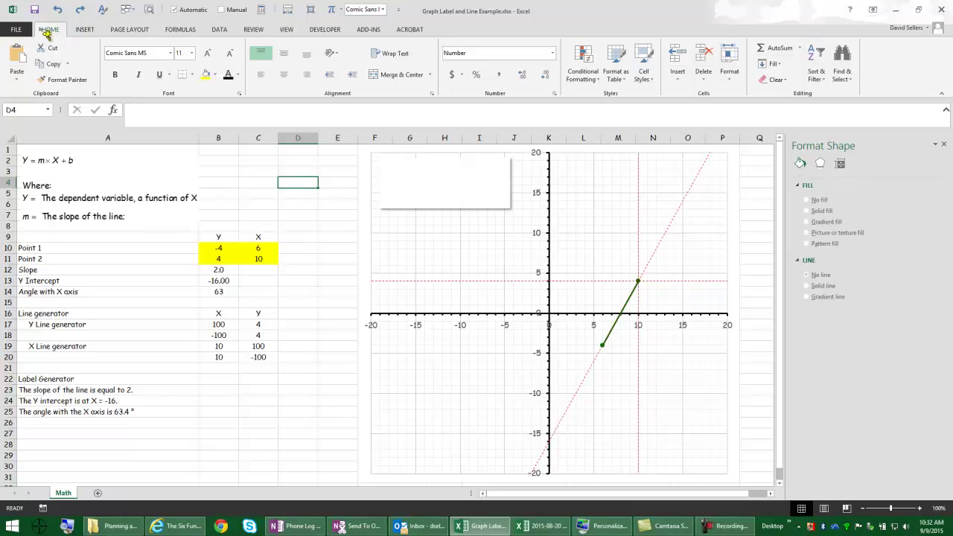
left_click(857, 84)
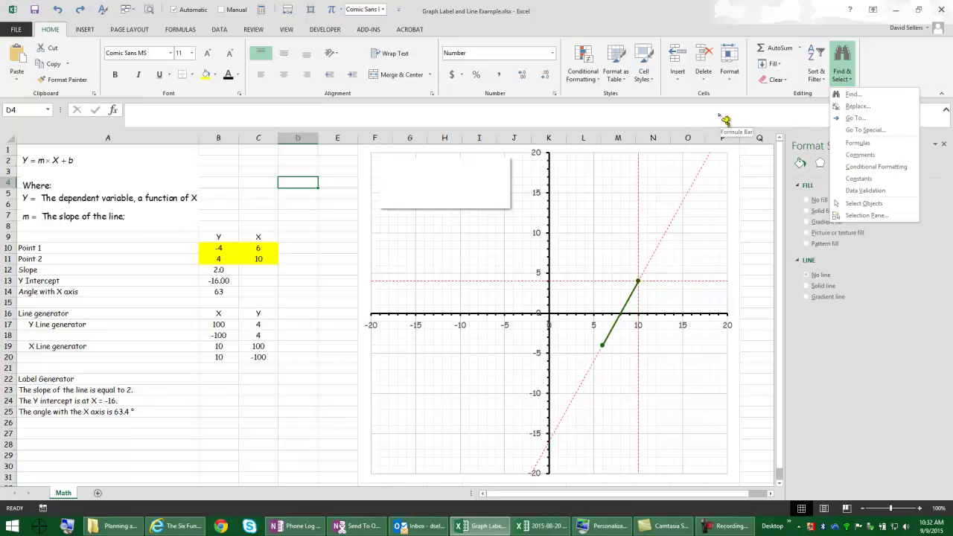
left_click(673, 110)
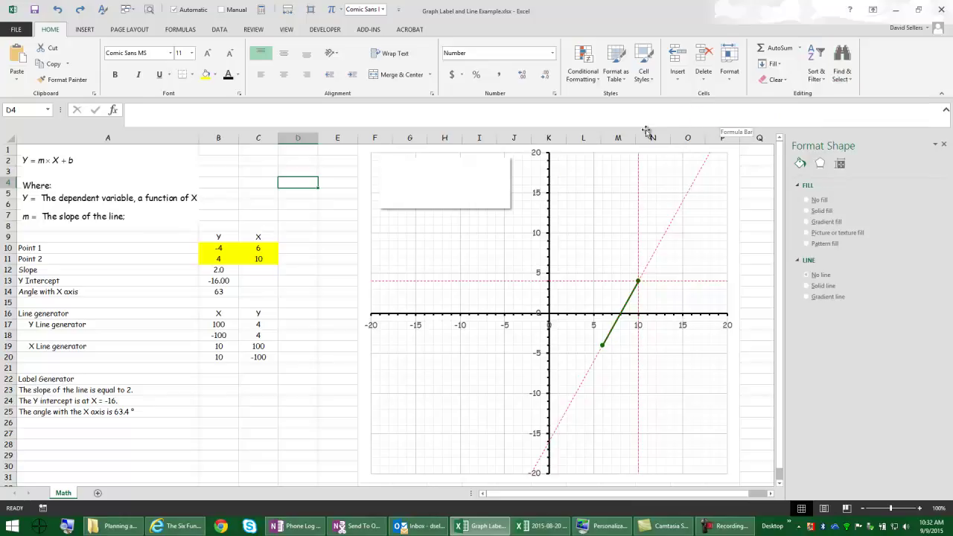
- Move the white rectangle below the label text boxes, and bring the three selected text boxes to the front
left_click(491, 179)
left_click_drag(489, 180, 482, 251)
left_click(445, 194)
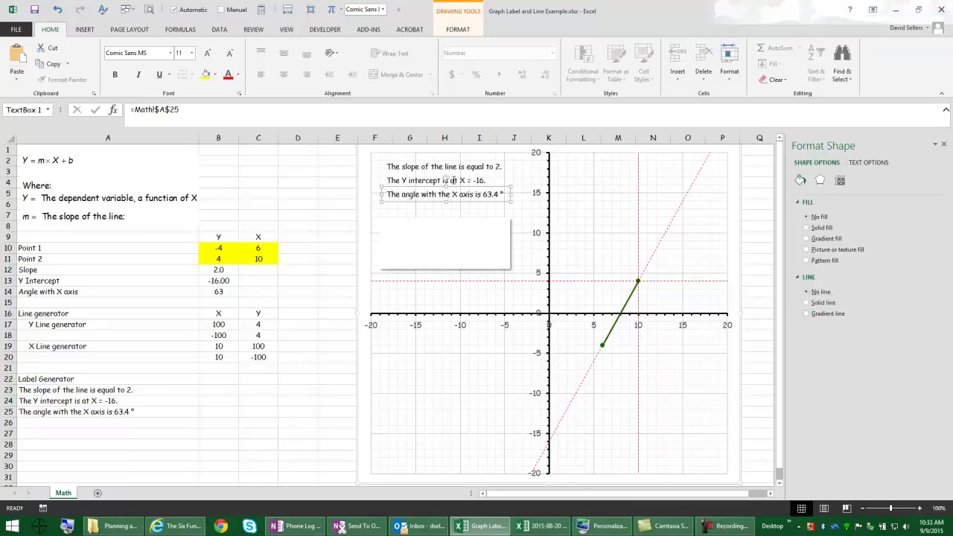
left_click(423, 179)
left_click(425, 166)
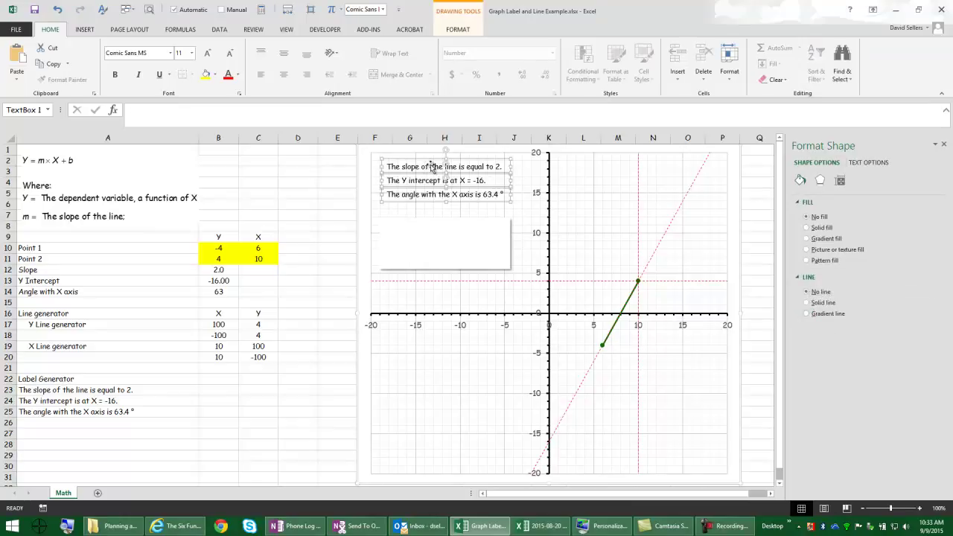
left_click(460, 29)
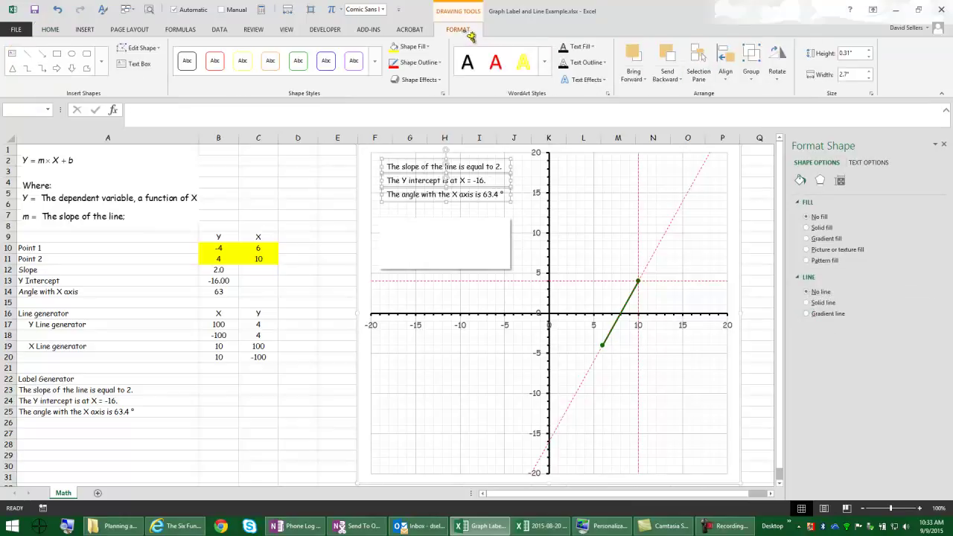
left_click(644, 79)
left_click(659, 108)
- Nudge the white rectangle slightly down, reselect the slope, Y intercept and angle text boxes, and bring them forward
mouse_move(414, 261)
left_mouse_down()
mouse_move(423, 204)
mouse_move(419, 271)
left_mouse_up()
left_click(404, 195)
left_click(405, 181, "shift")
left_click(406, 166, "shift")
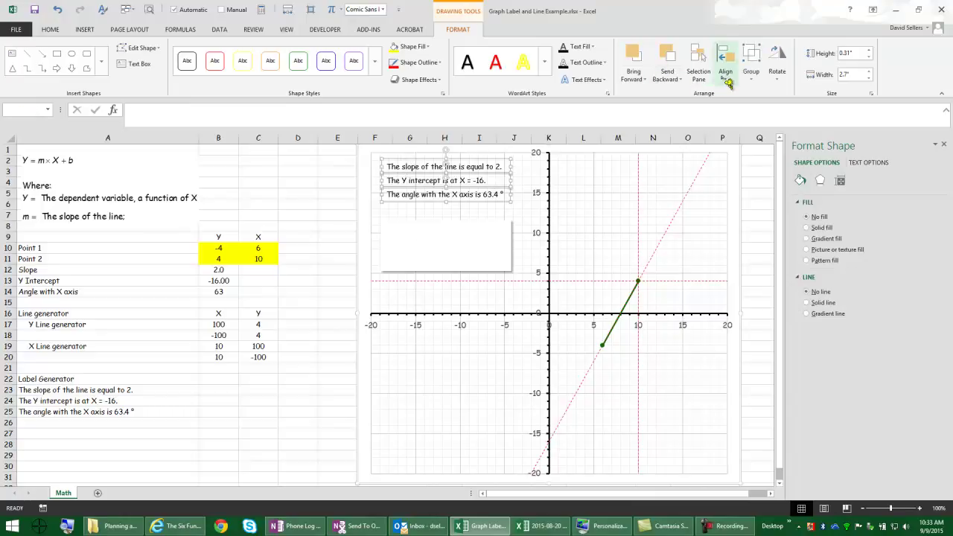
left_click(649, 83)
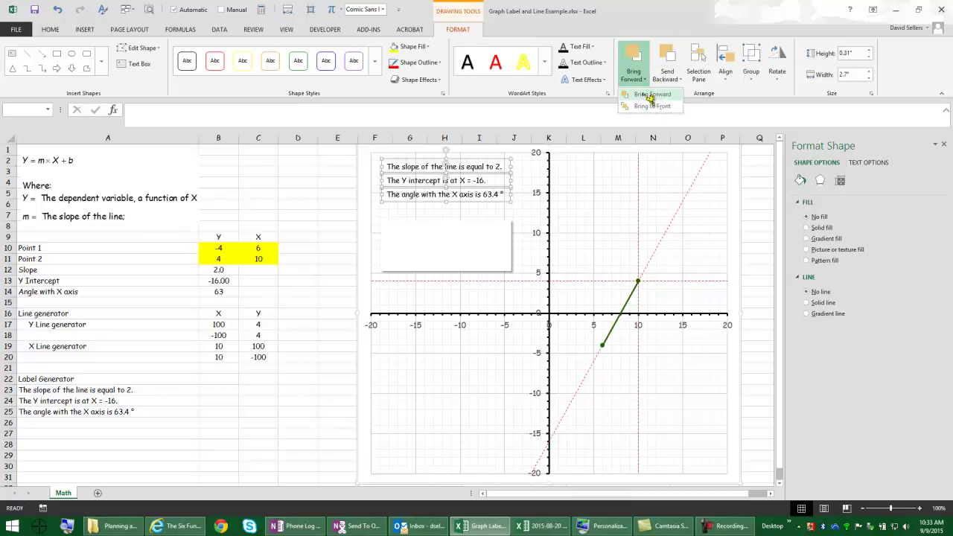
left_click(647, 95)
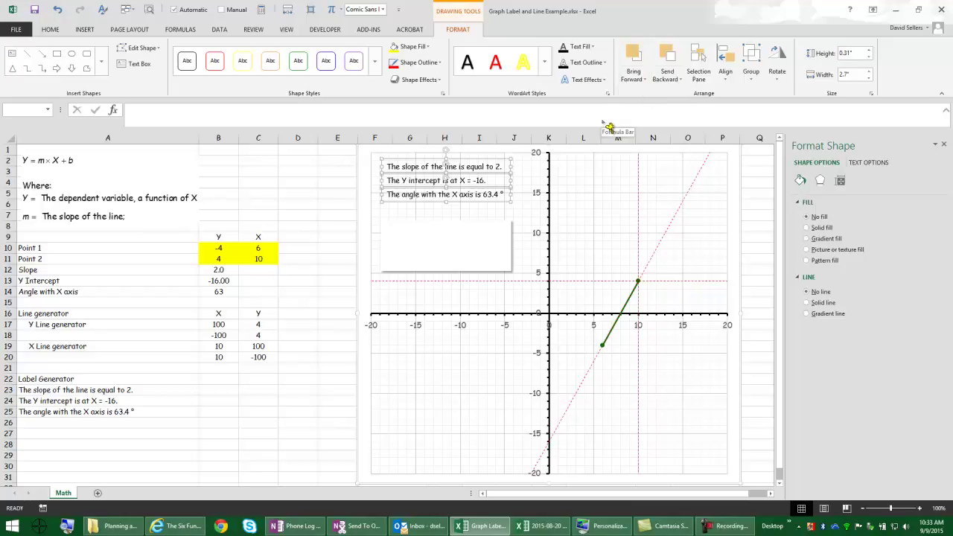
left_click(335, 189)
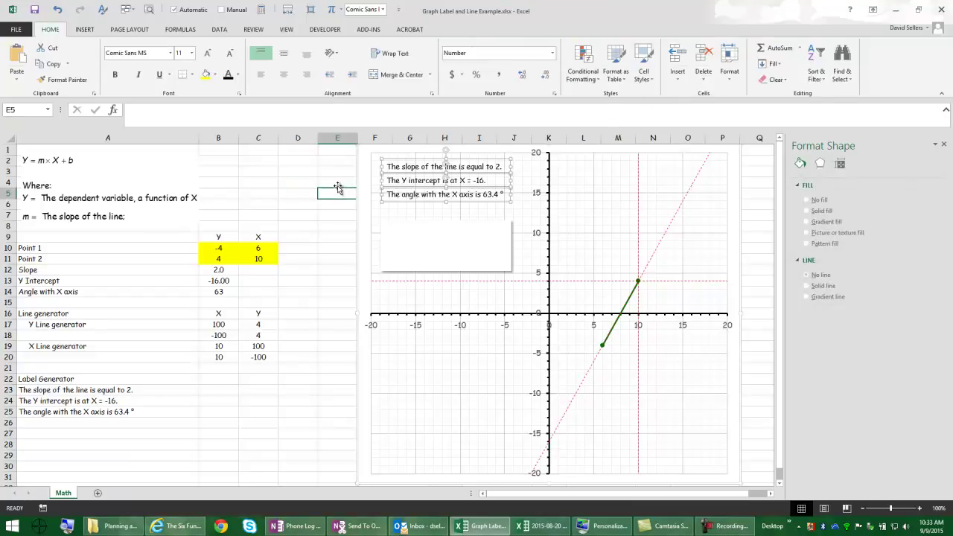
- Move the white rectangle off the chart onto the worksheet cells and delete it
left_click(437, 230)
left_click_drag(438, 230, 275, 195)
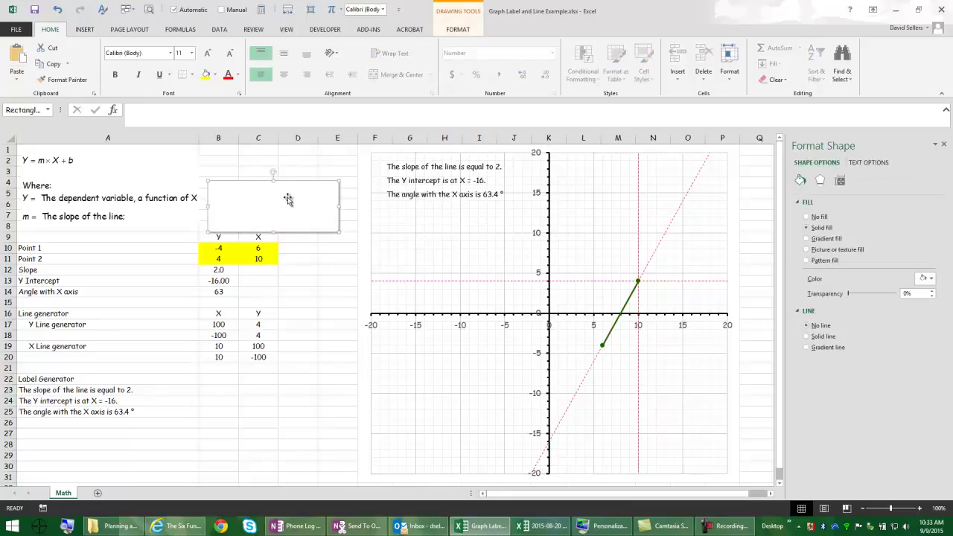
left_click(431, 243)
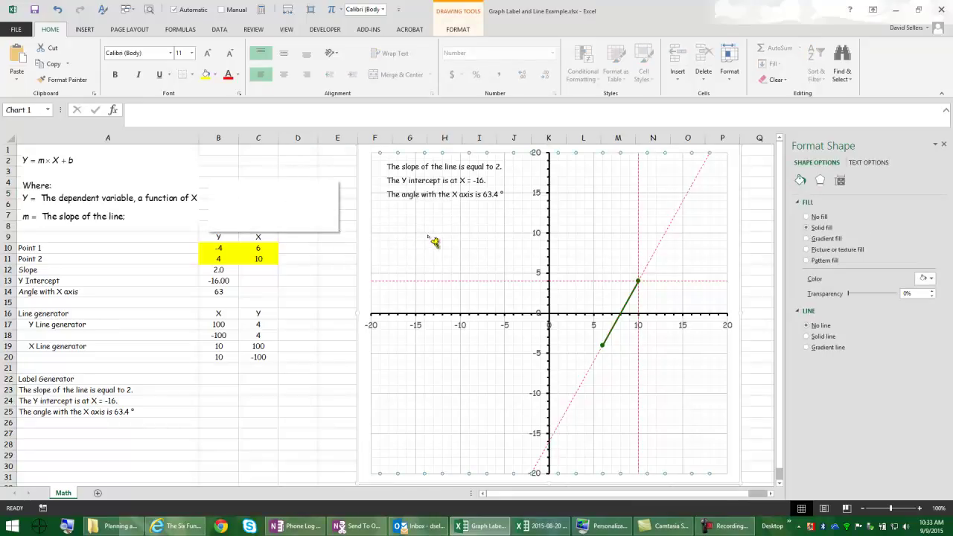
left_click(333, 218)
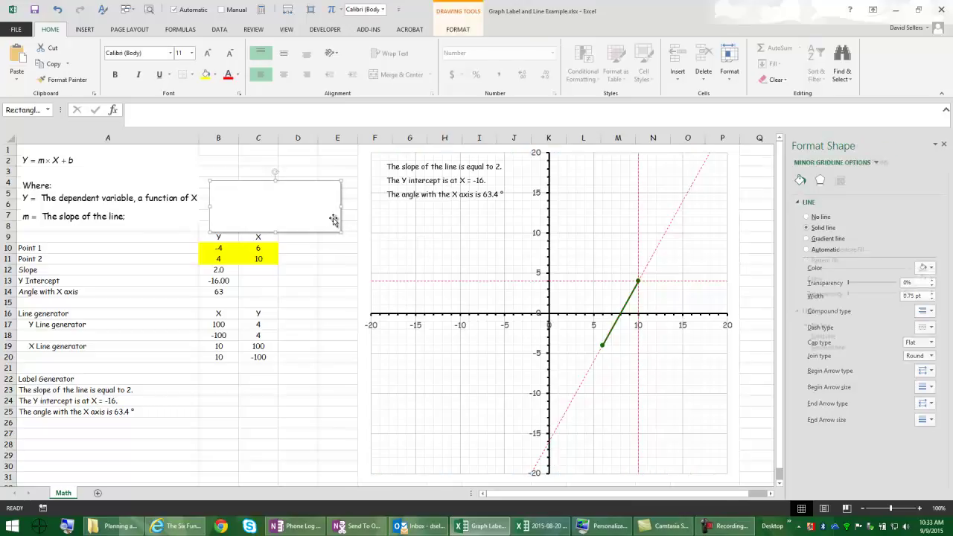
key("Delete")
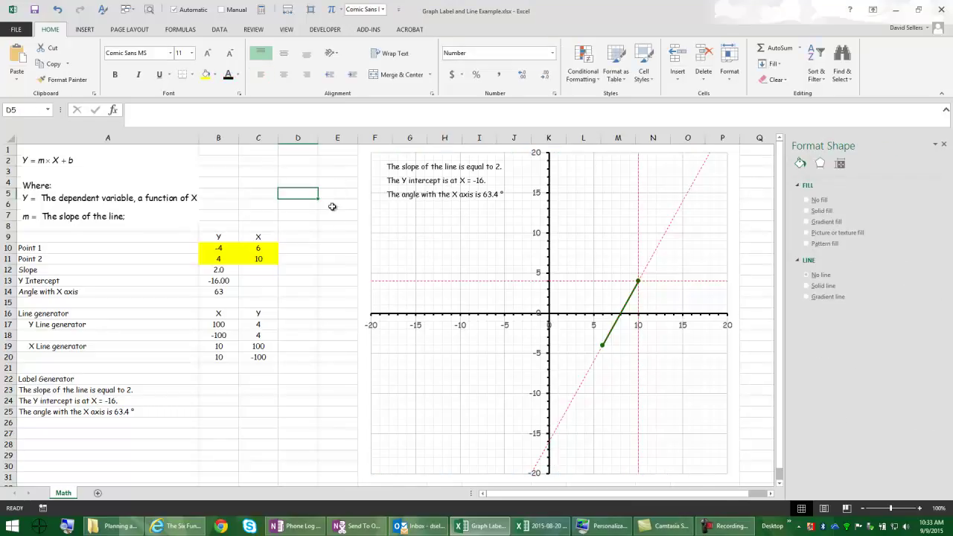
- Draw a new rectangle about 2.7" wide and 1.32" high inside the chart, covering the three label text boxes
left_click(422, 233)
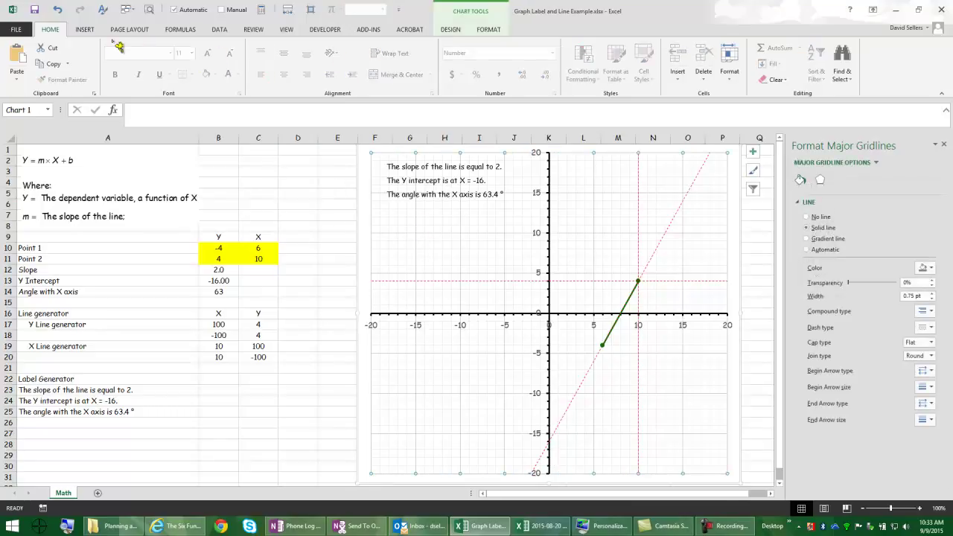
left_click(90, 31)
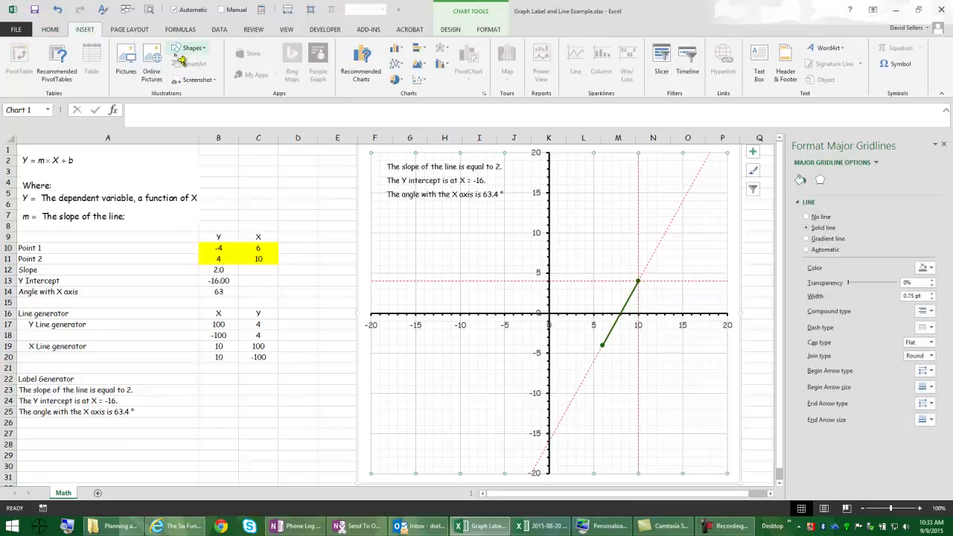
left_click(203, 53)
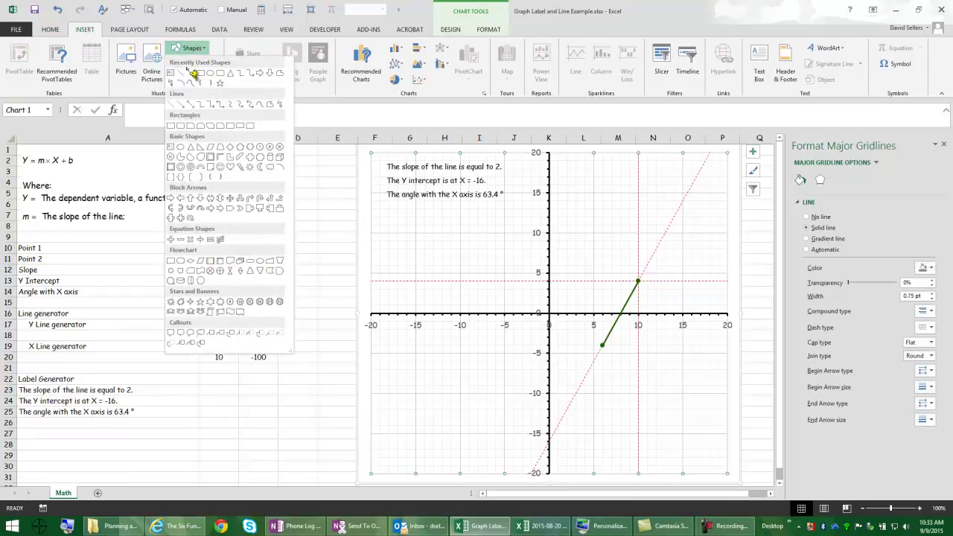
left_click(208, 78)
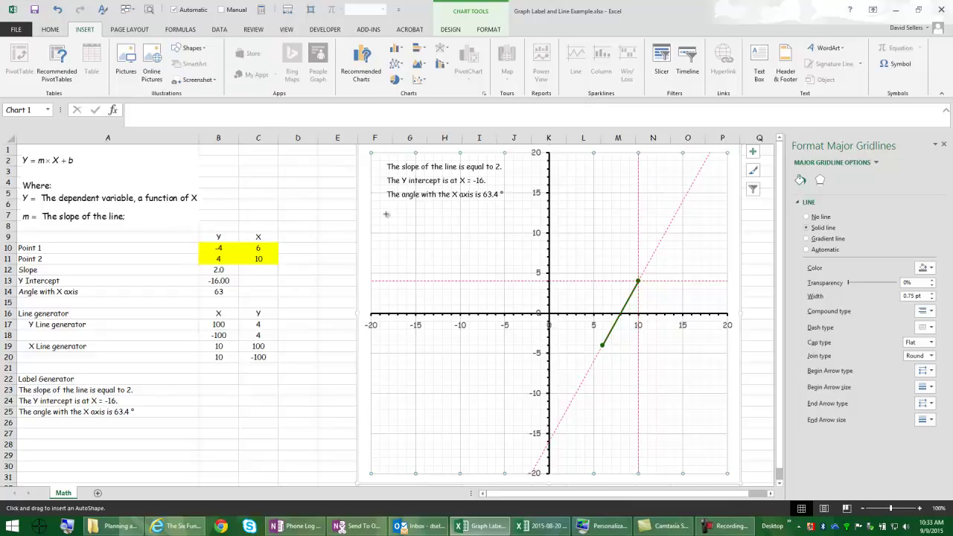
mouse_move(382, 216)
left_mouse_down()
mouse_move(468, 183)
mouse_move(521, 147)
mouse_move(511, 152)
left_mouse_up()
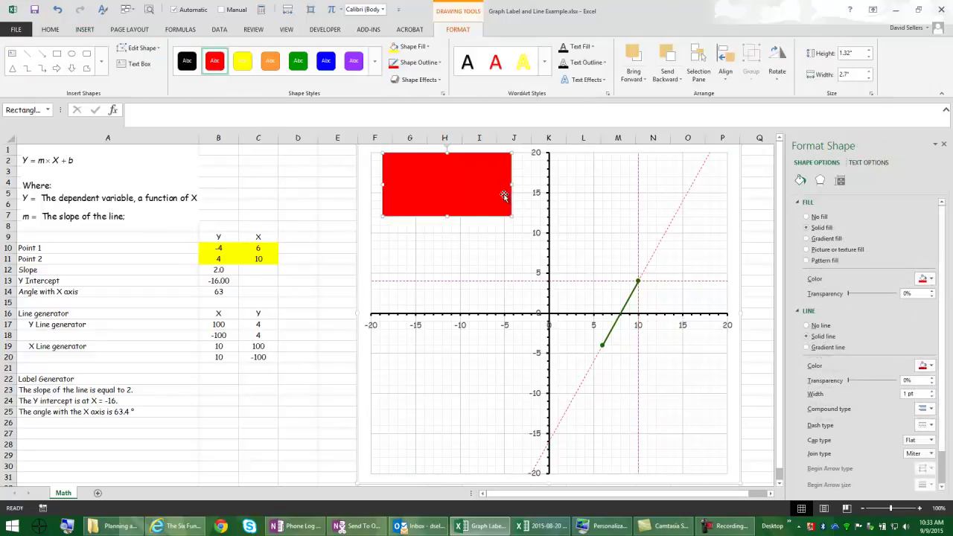
- Give the new rectangle over the labels a white fill and remove its outline
left_click(936, 285)
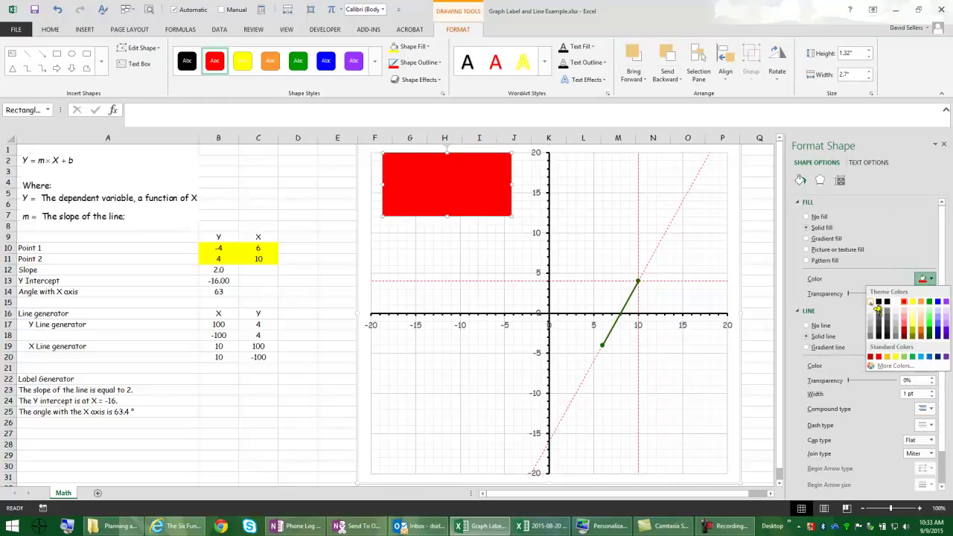
left_click(901, 313)
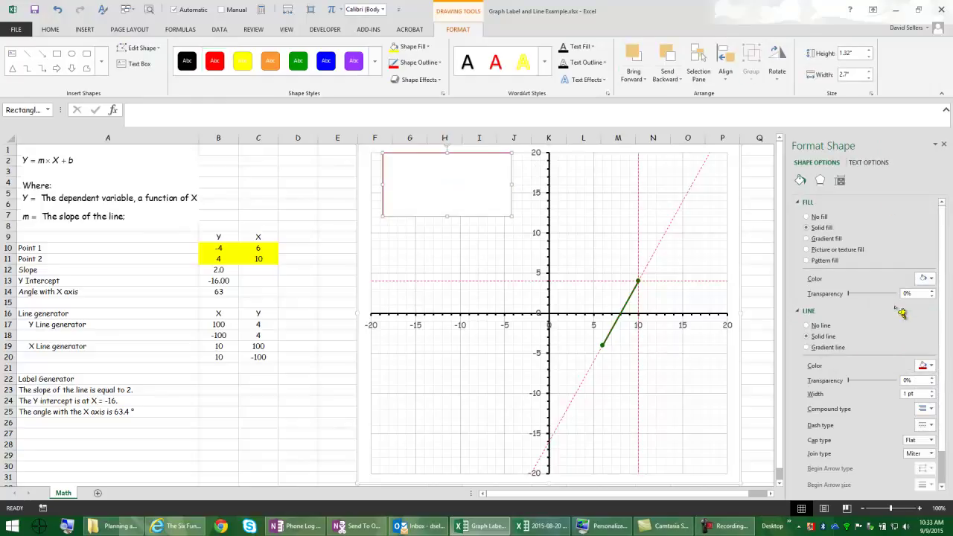
left_click(939, 373)
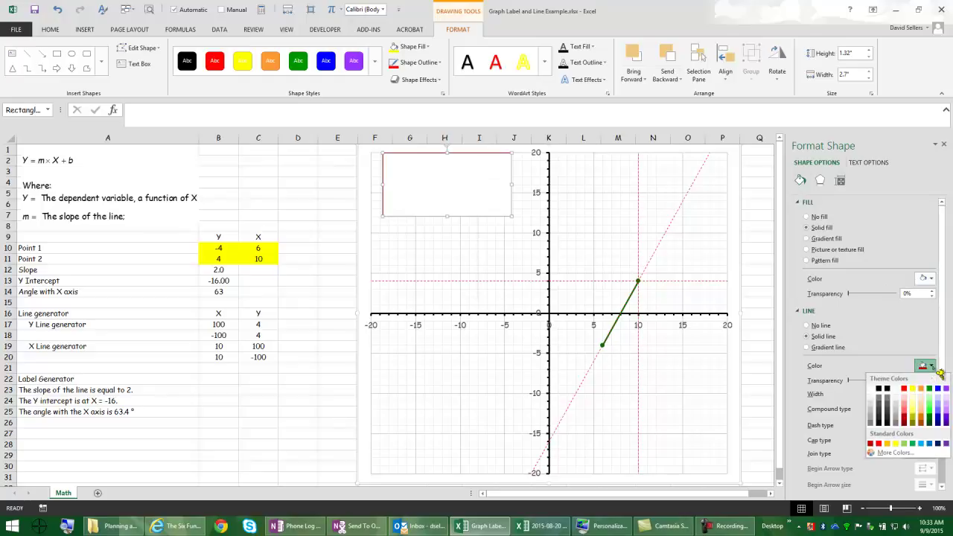
left_click(813, 327)
left_click(812, 327)
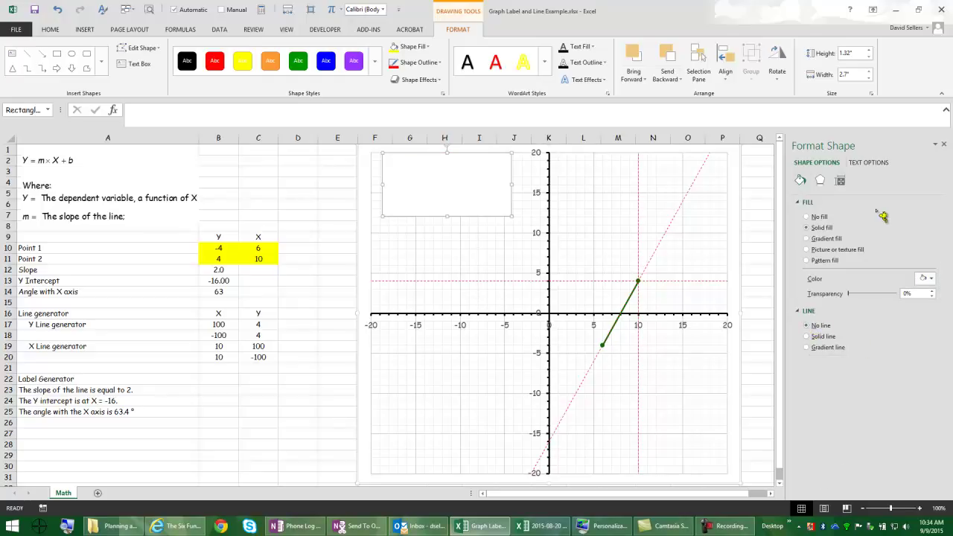
- Apply the first outer shadow preset to the new white rectangle and place it behind the three label text boxes
left_click(819, 180)
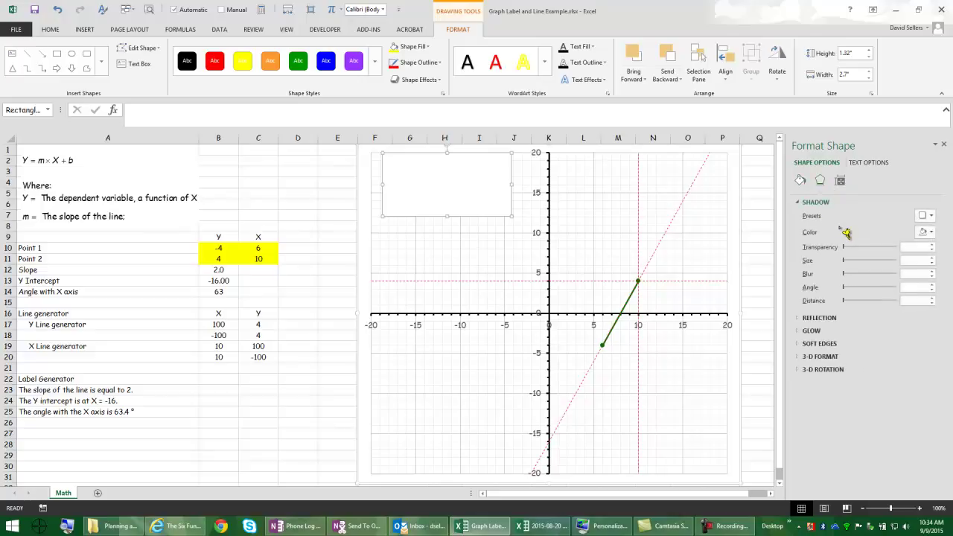
left_click(929, 216)
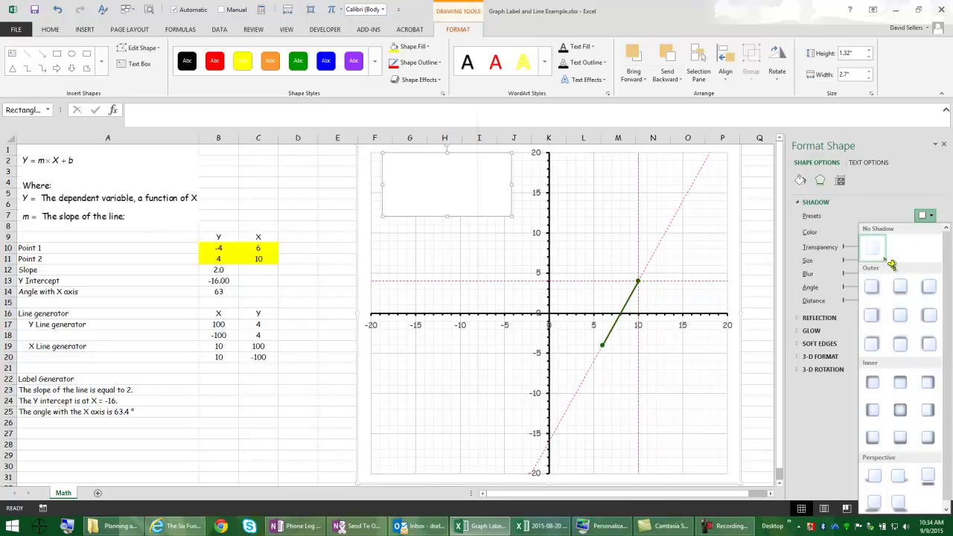
left_click(875, 288)
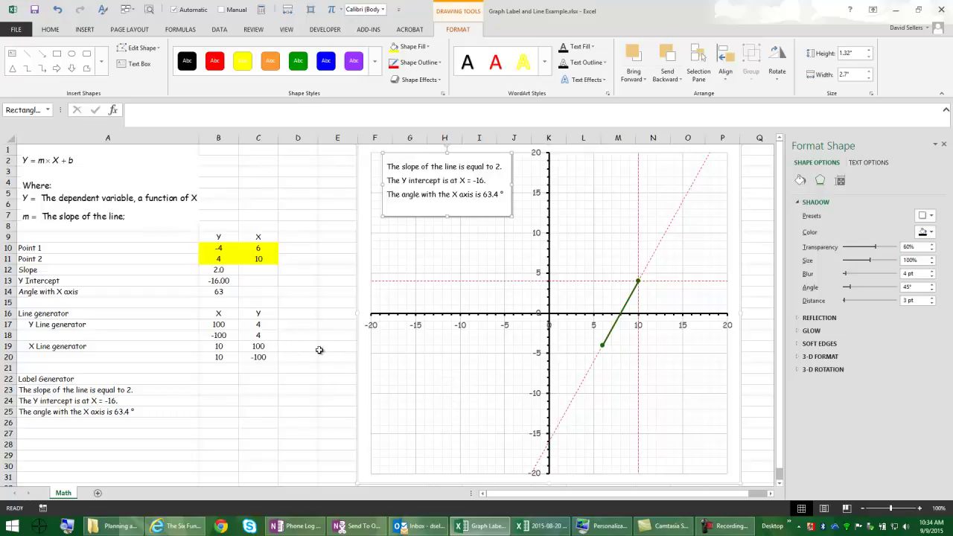
left_click(332, 279)
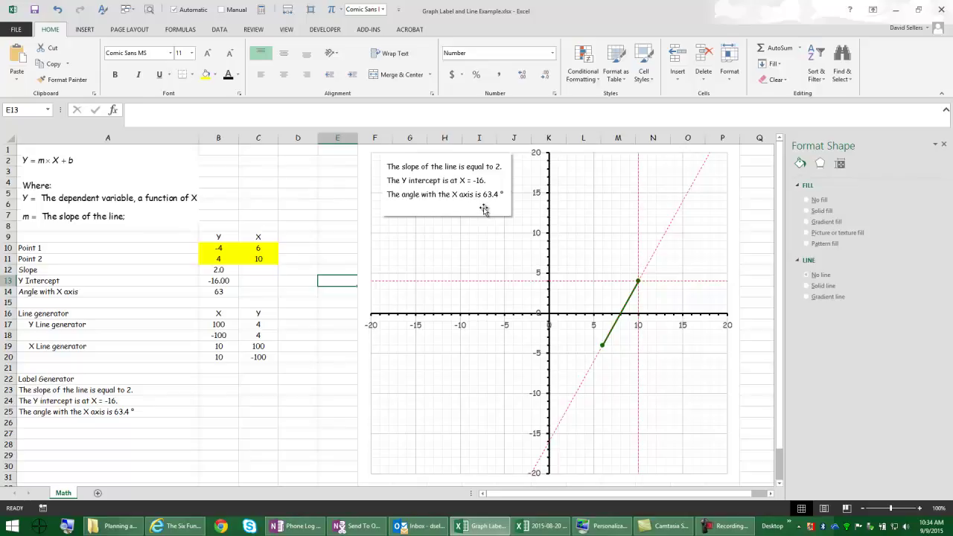
- Shorten the shadowed rectangle by raising its lower edge to just below the angle label, and deselect it
left_click(444, 215)
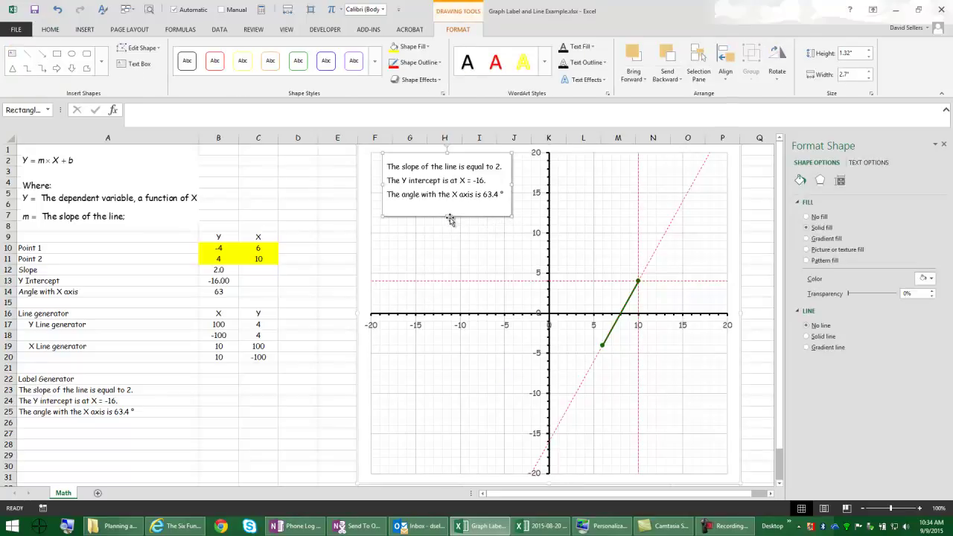
left_click_drag(449, 219, 444, 208)
left_click(314, 205)
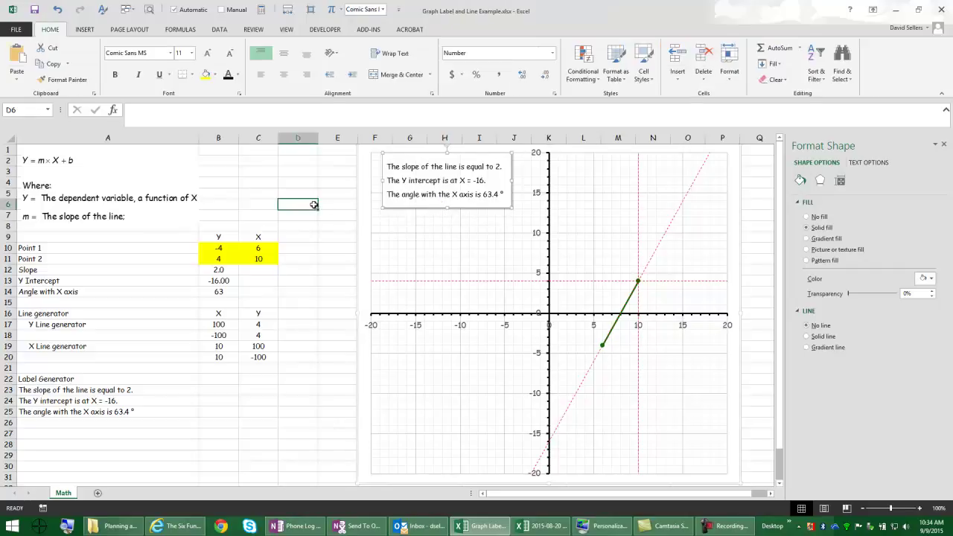